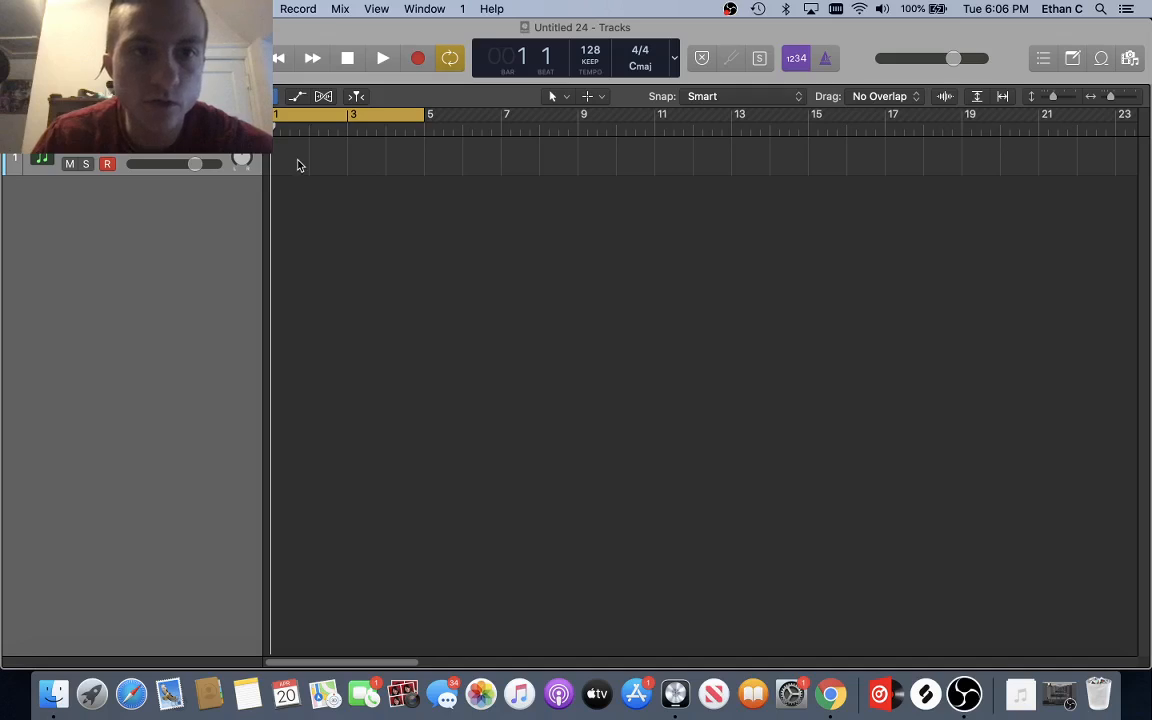
Step: Draw a MIDI region from bar 1 to bar 5 on the Inst 1 track with the Pencil tool and open it in the Piano Roll
{"action": "left_click", "coordinate": [588, 96]}
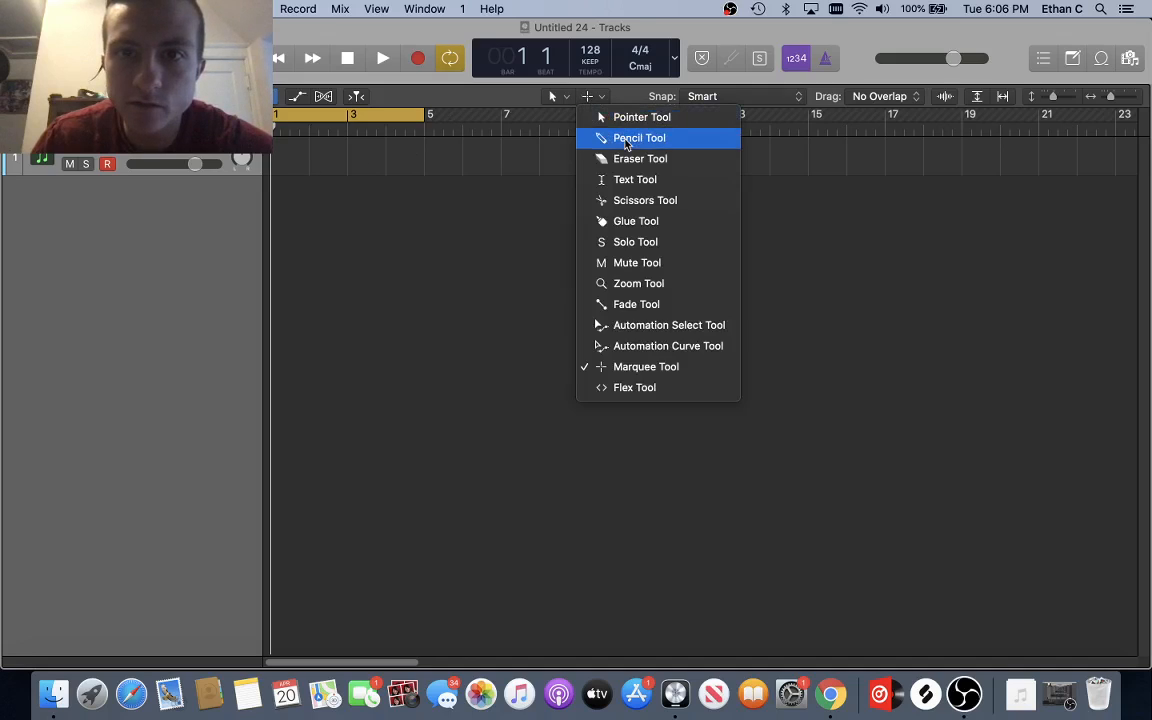
{"action": "left_click", "coordinate": [626, 138]}
{"action": "left_click", "coordinate": [301, 168]}
{"action": "left_click_drag", "start_coordinate": [306, 167], "coordinate": [424, 167]}
{"action": "double_click", "coordinate": [325, 162]}
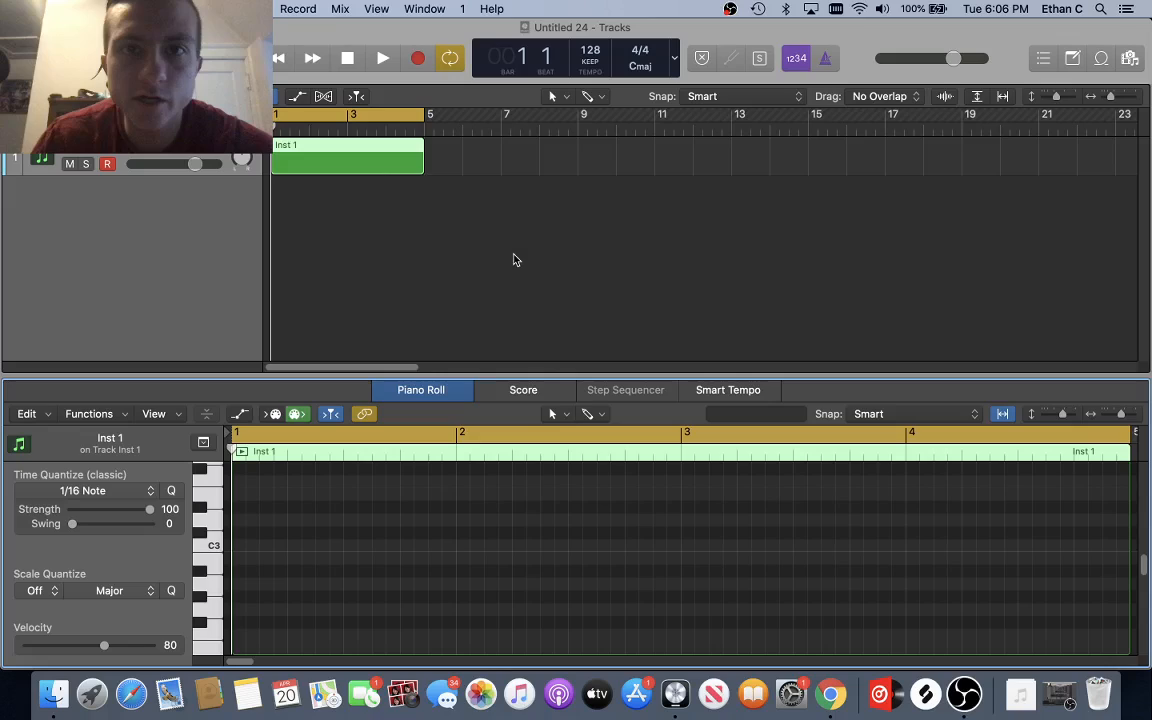
{"action": "key", "text": "super+Left"}
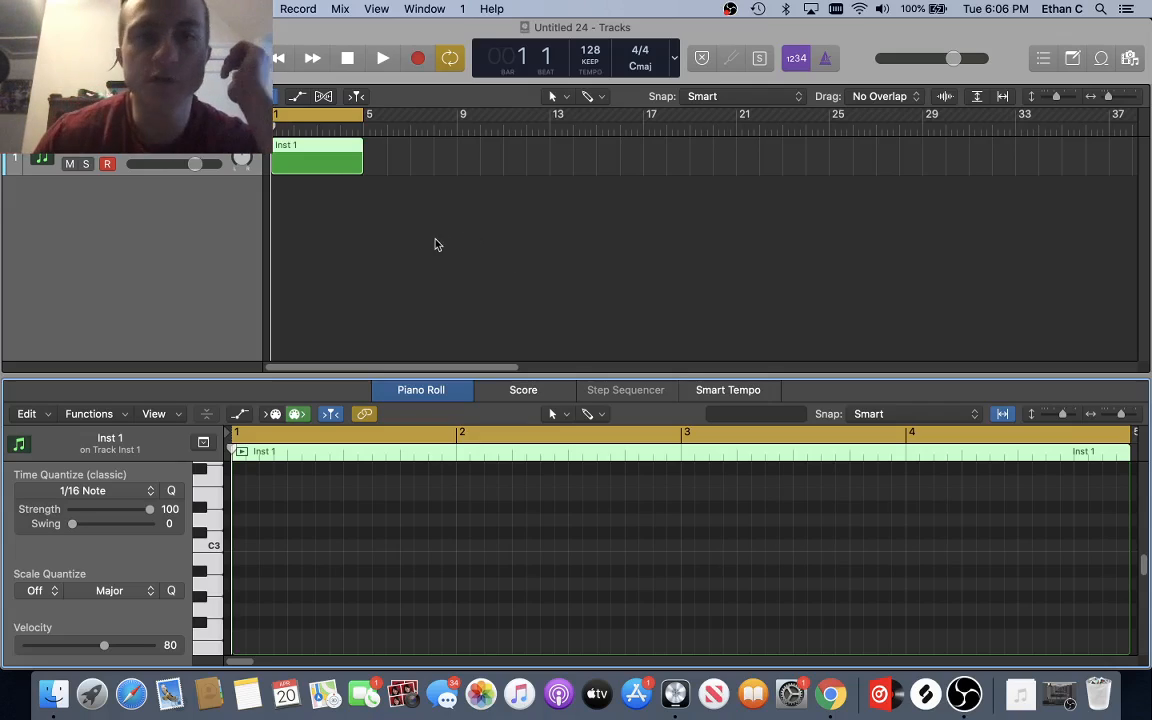
{"action": "left_click", "coordinate": [407, 226]}
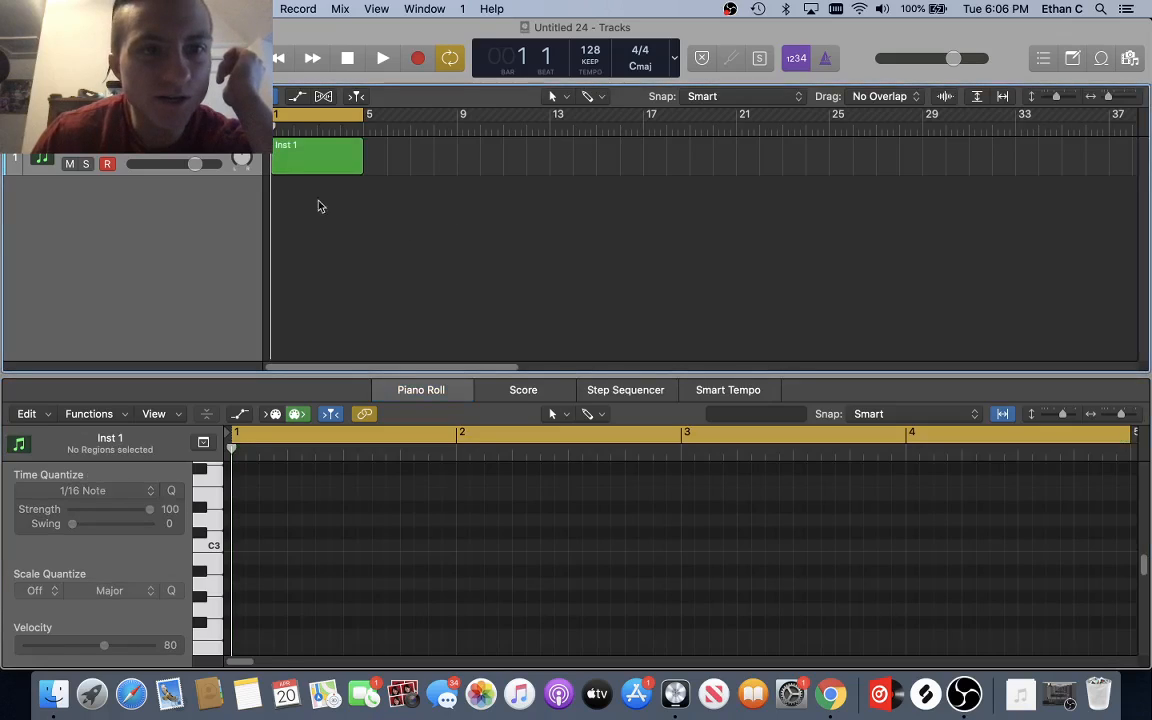
Step: Examine the Piano presets of the Nexus 2 instrument on the mixer's Inst 1 channel, and close the plug-in and mixer
{"action": "key", "text": "x"}
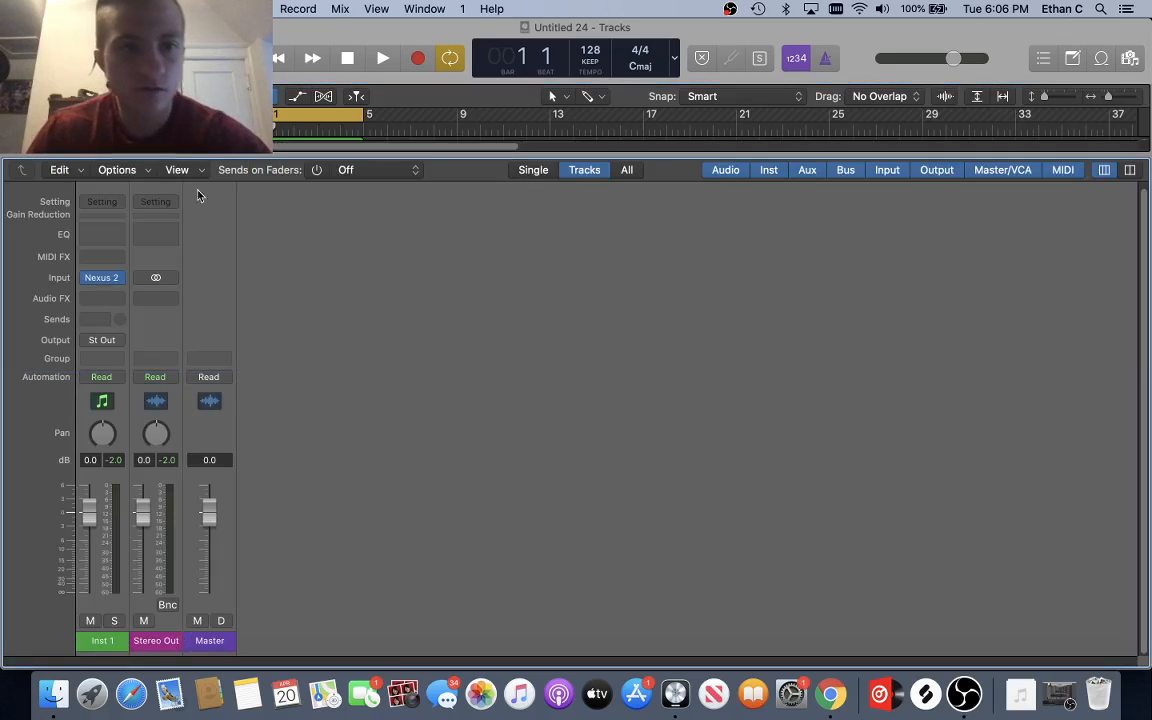
{"action": "left_click", "coordinate": [101, 277]}
{"action": "left_click_drag", "start_coordinate": [764, 236], "coordinate": [571, 166]}
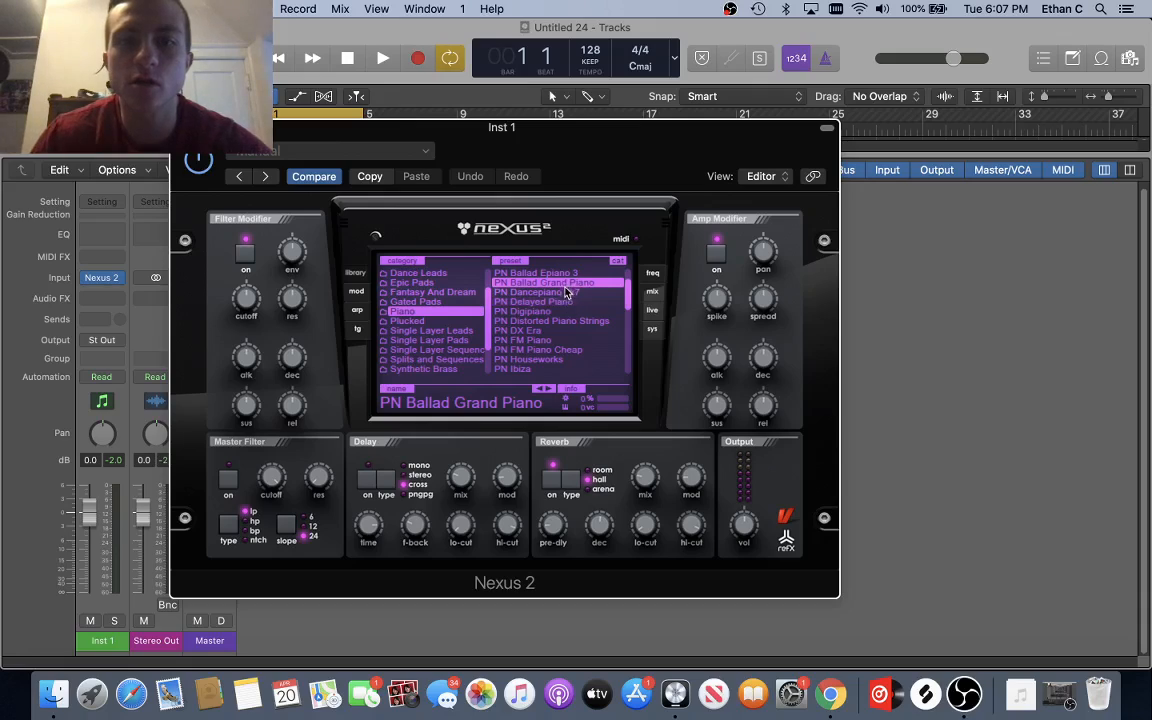
{"action": "scroll", "coordinate": [566, 291], "scroll_direction": "up", "scroll_amount": 3}
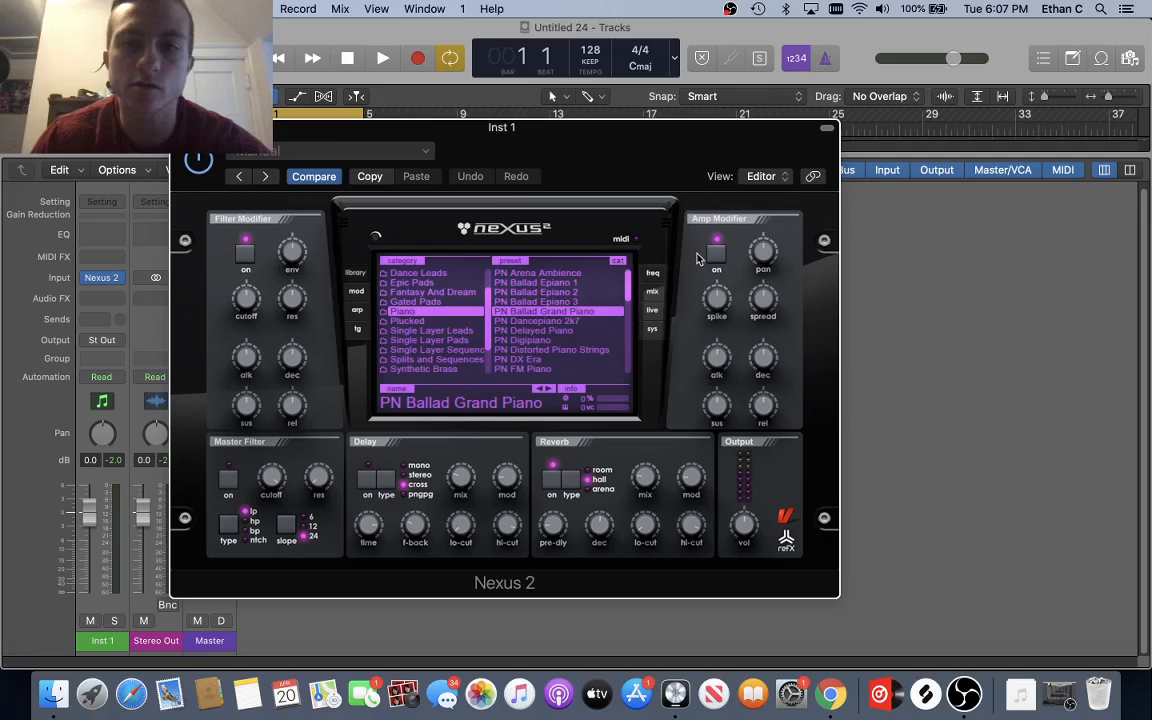
{"action": "left_click_drag", "start_coordinate": [645, 177], "coordinate": [797, 200]}
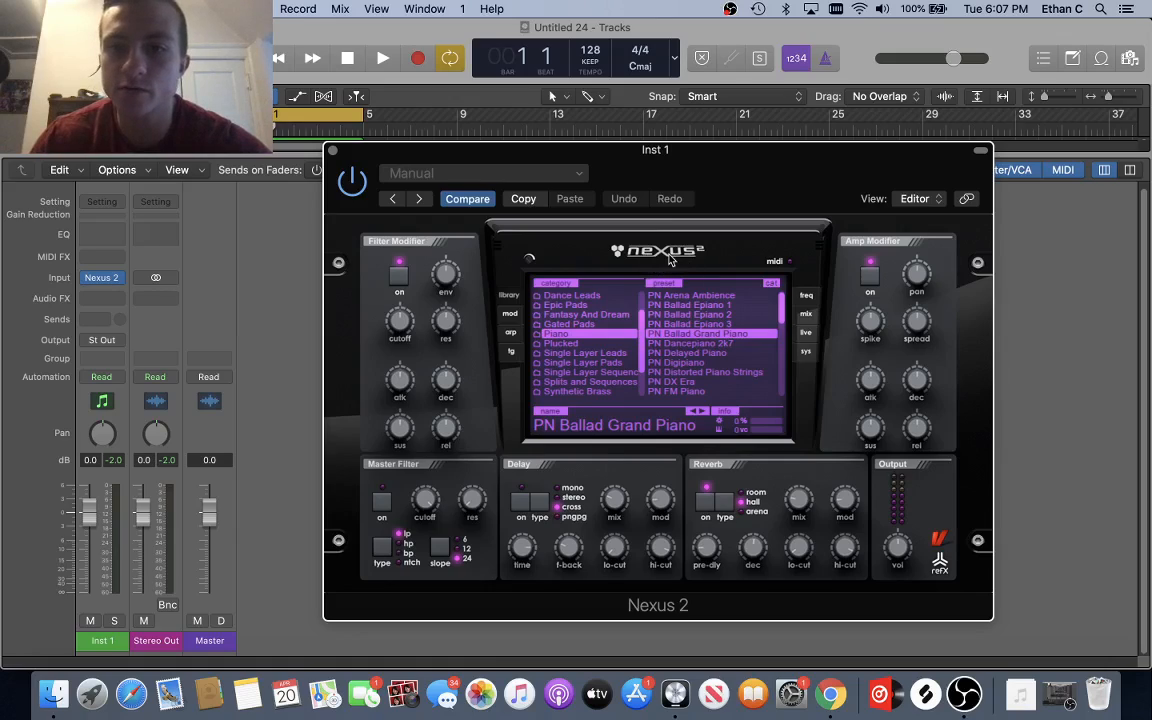
{"action": "left_click", "coordinate": [333, 152]}
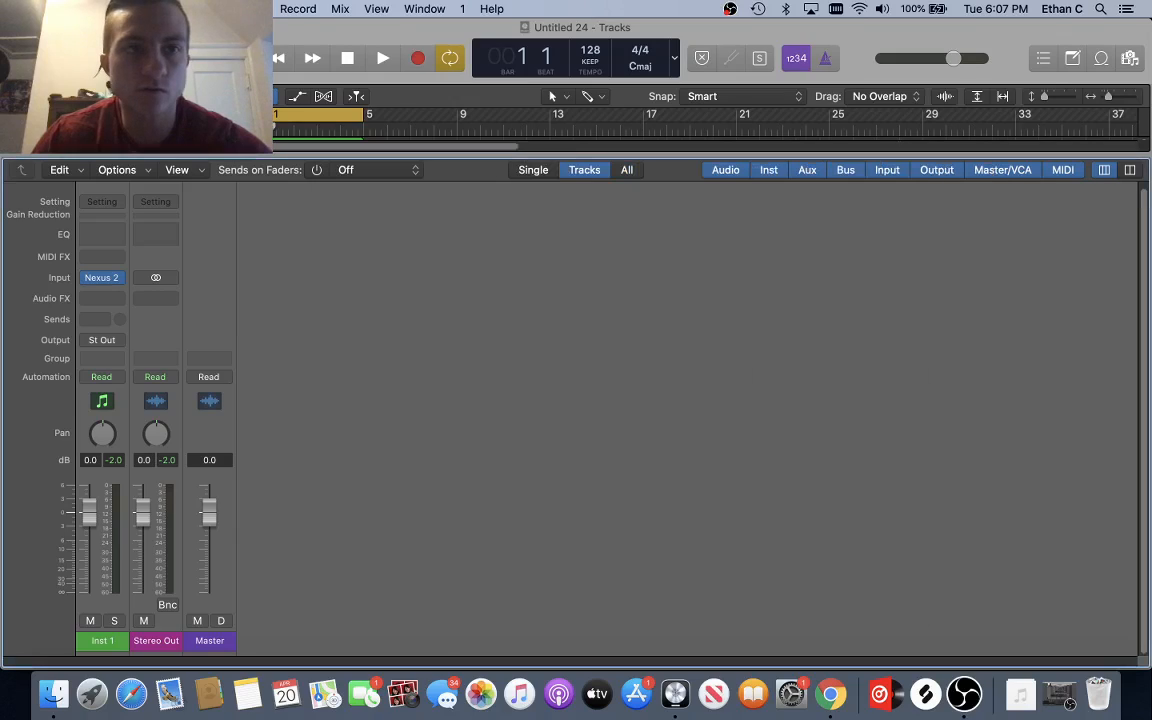
{"action": "key", "text": "x"}
Step: Reopen the Inst 1 region in the Piano Roll and bring up the Musical Typing keyboard above the note grid
{"action": "double_click", "coordinate": [311, 168]}
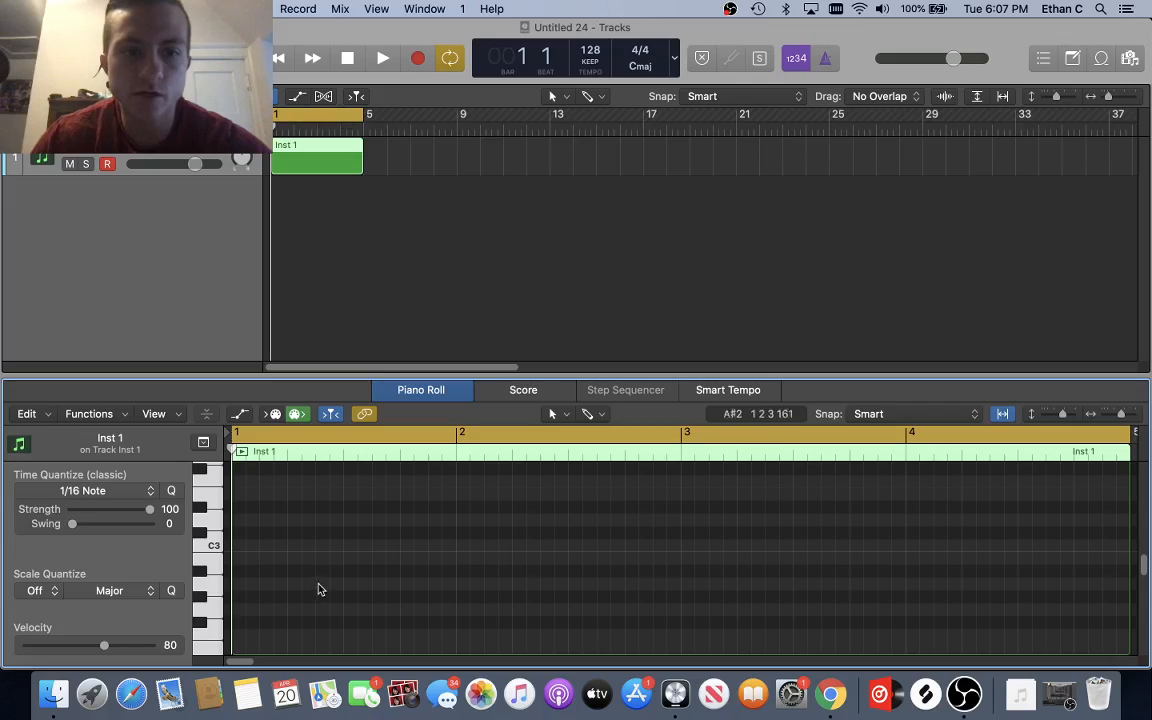
{"action": "scroll", "coordinate": [296, 580], "scroll_direction": "up", "scroll_amount": 1}
{"action": "scroll", "coordinate": [296, 580], "scroll_direction": "down", "scroll_amount": 1}
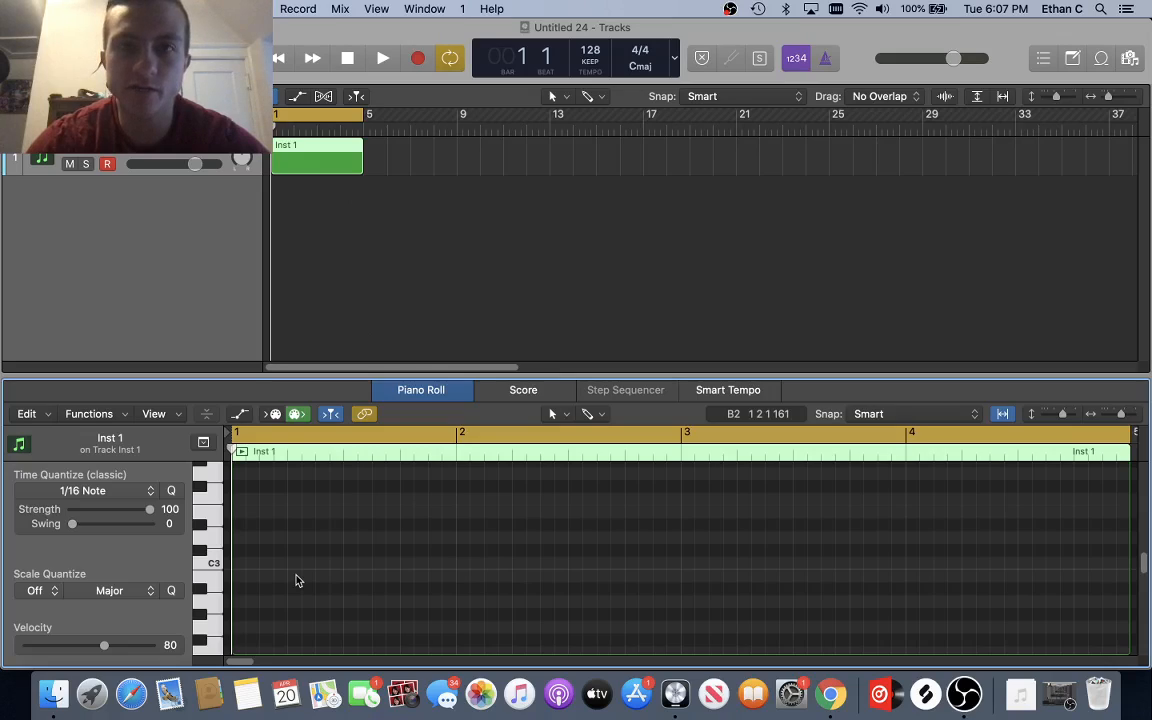
{"action": "key", "text": "super+k"}
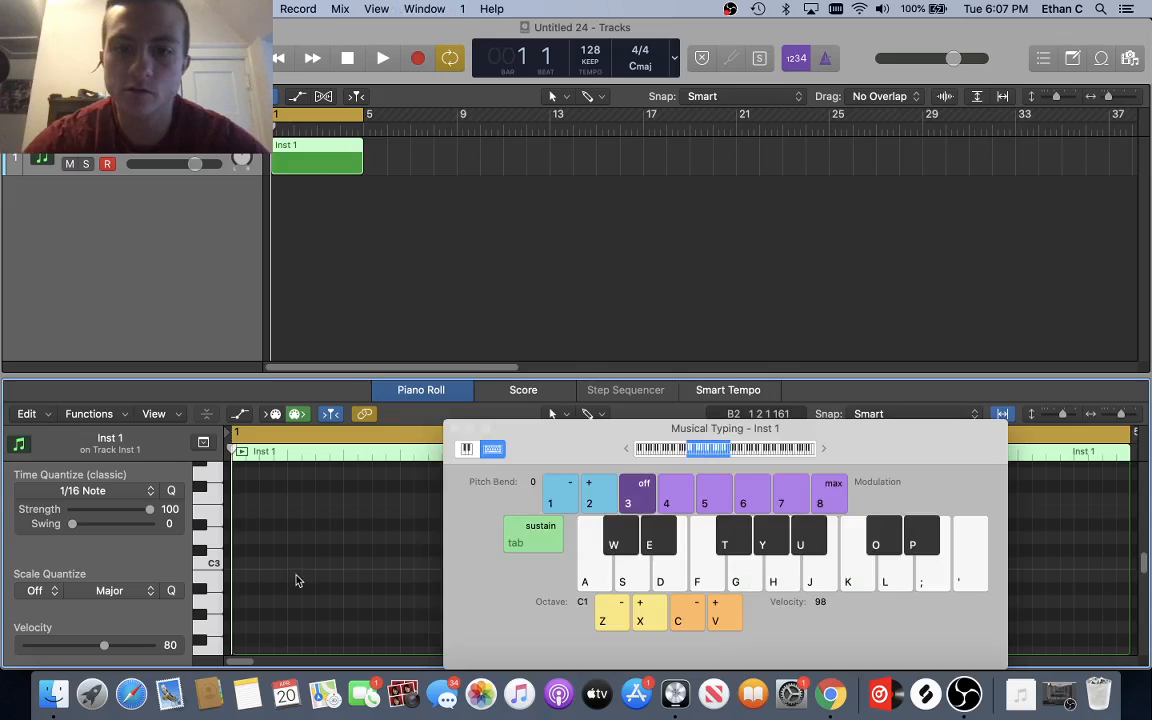
{"action": "left_click_drag", "start_coordinate": [640, 432], "coordinate": [502, 189]}
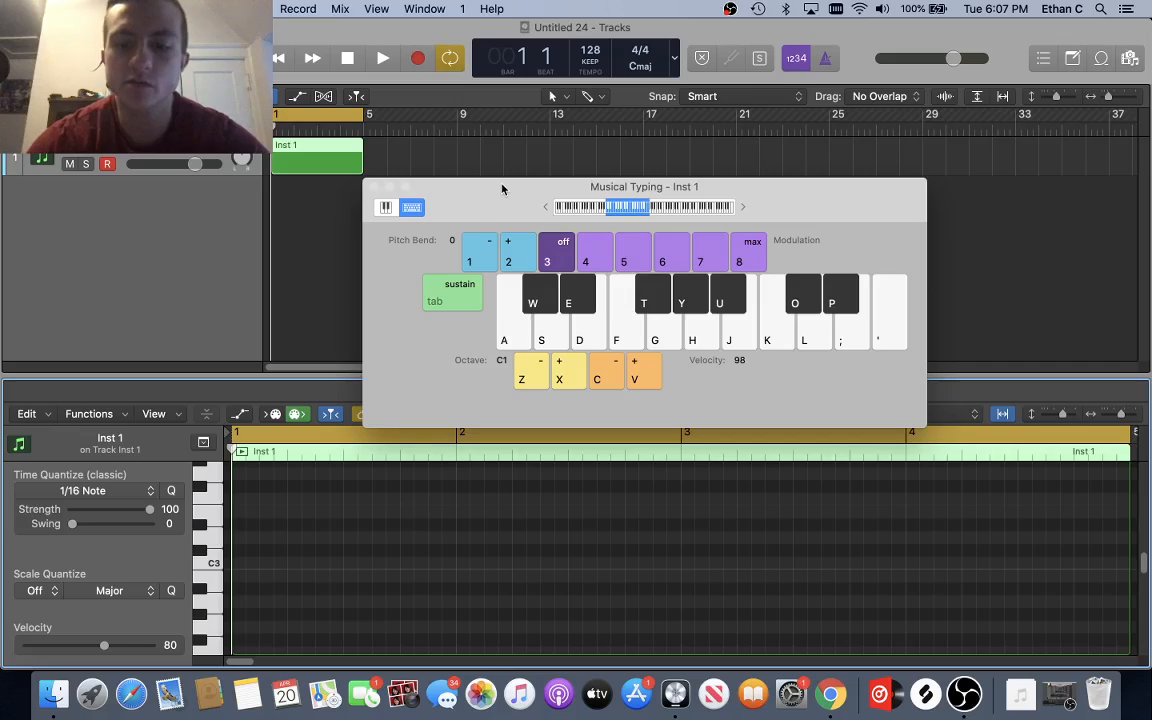
{"action": "key", "text": "XF86AudioLowerVolume"}
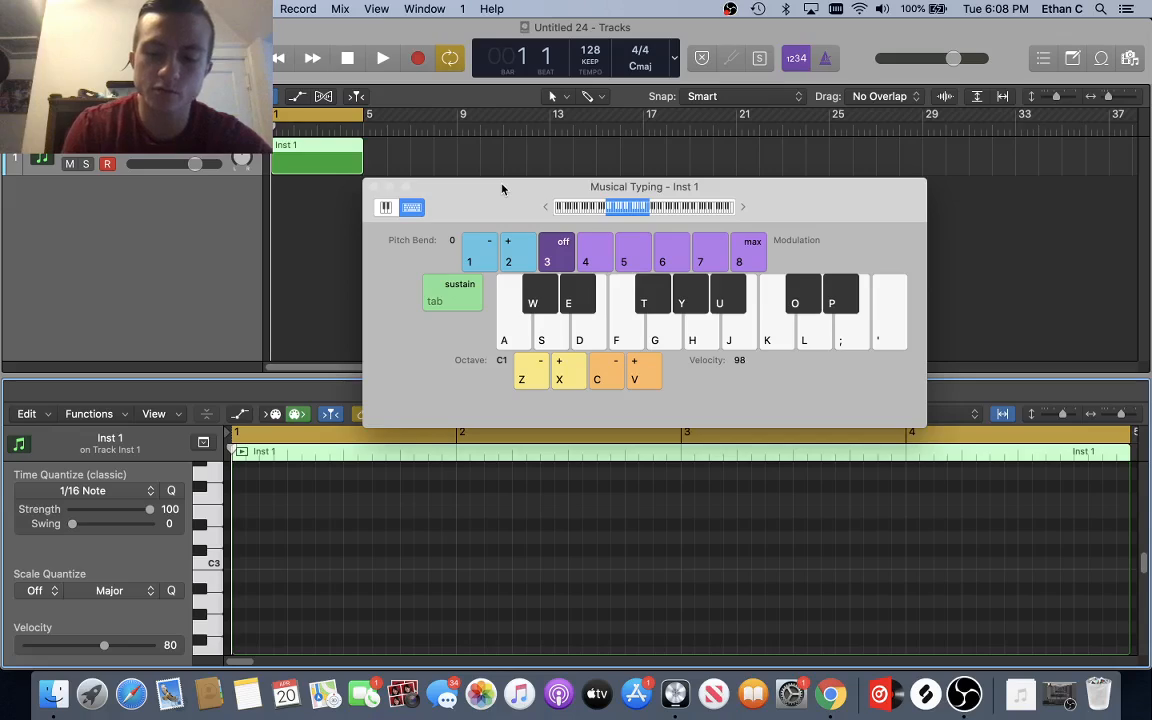
Step: Audition the notes D, B, G, F, F# and E on the Musical Typing keyboard, and close it
{"action": "key", "text": "l"}
{"action": "key", "text": "j"}
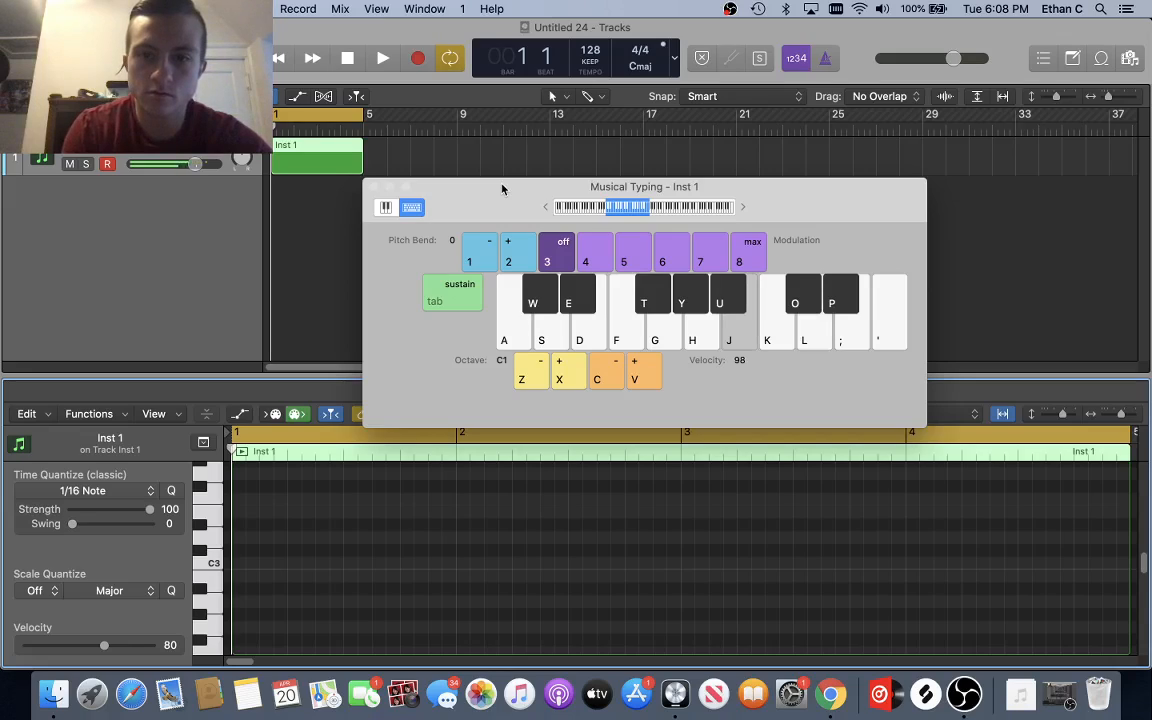
{"action": "key", "text": "g"}
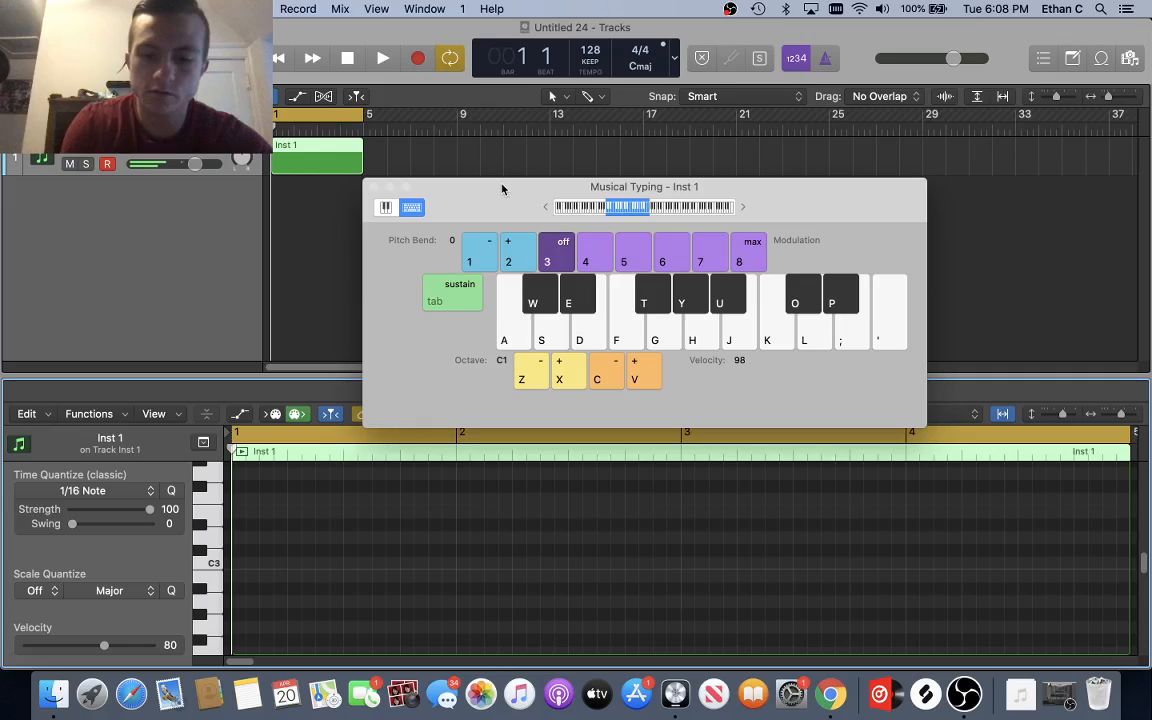
{"action": "key", "text": "XF86AudioRaiseVolume"}
{"action": "key", "text": "g"}
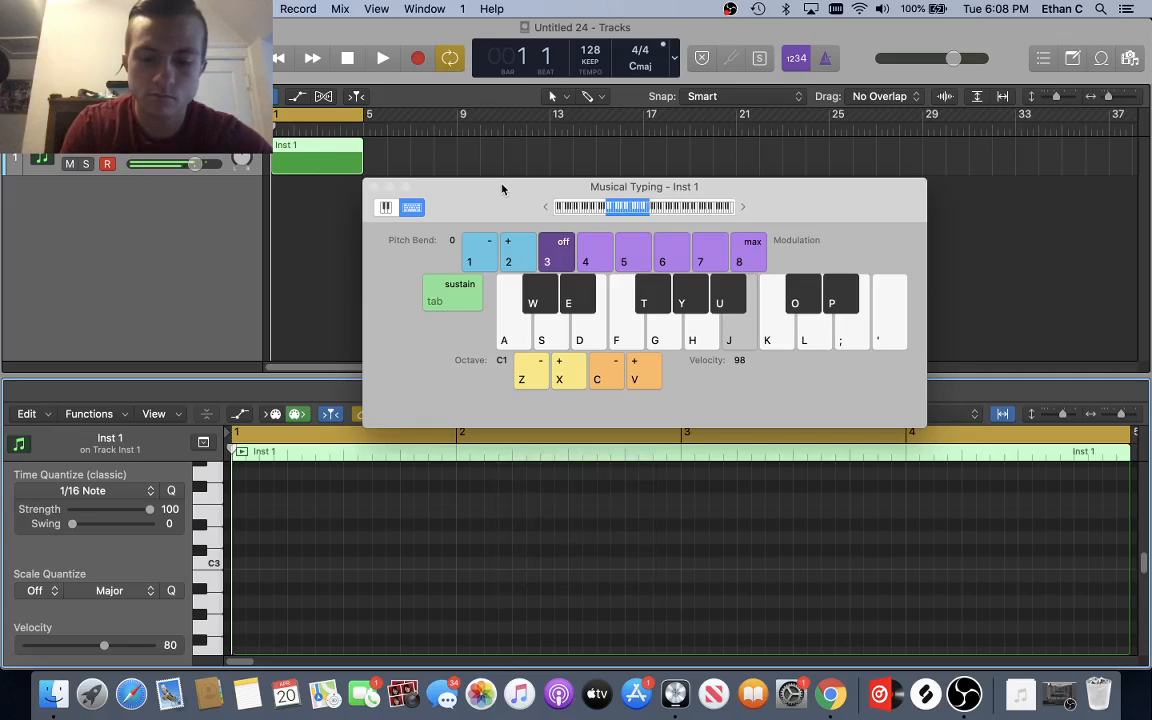
{"action": "key", "text": "f"}
{"action": "key", "text": "j"}
{"action": "key", "text": "f"}
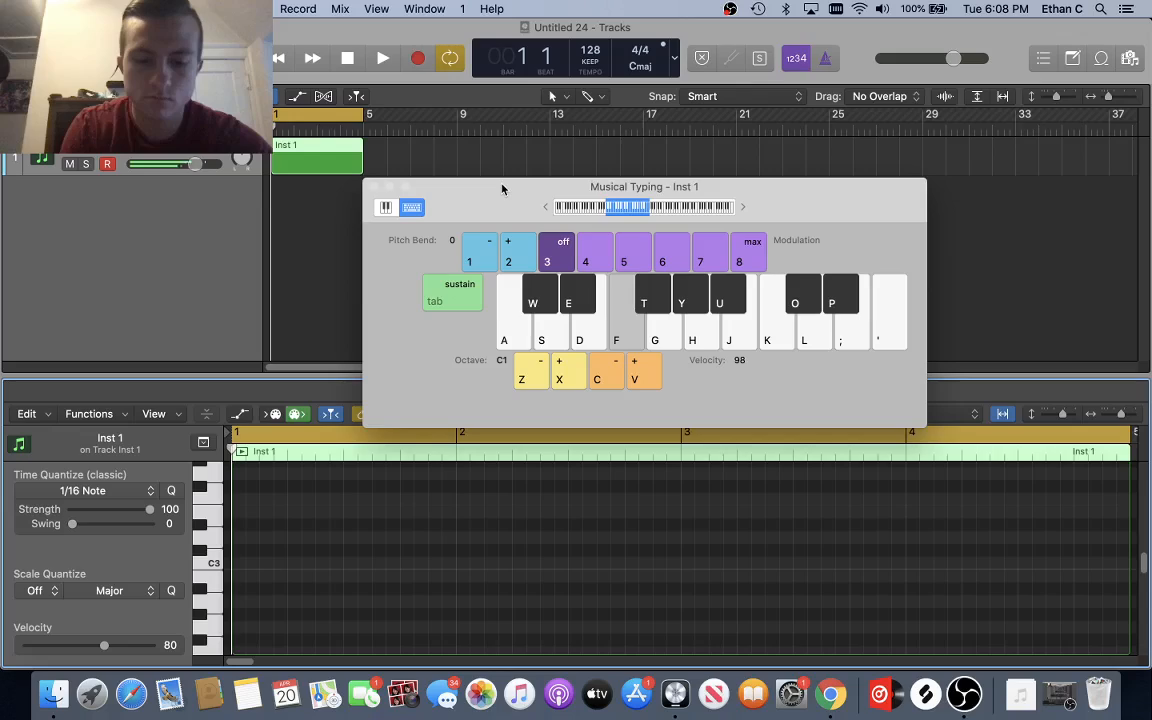
{"action": "key", "text": "j"}
{"action": "key", "text": "t"}
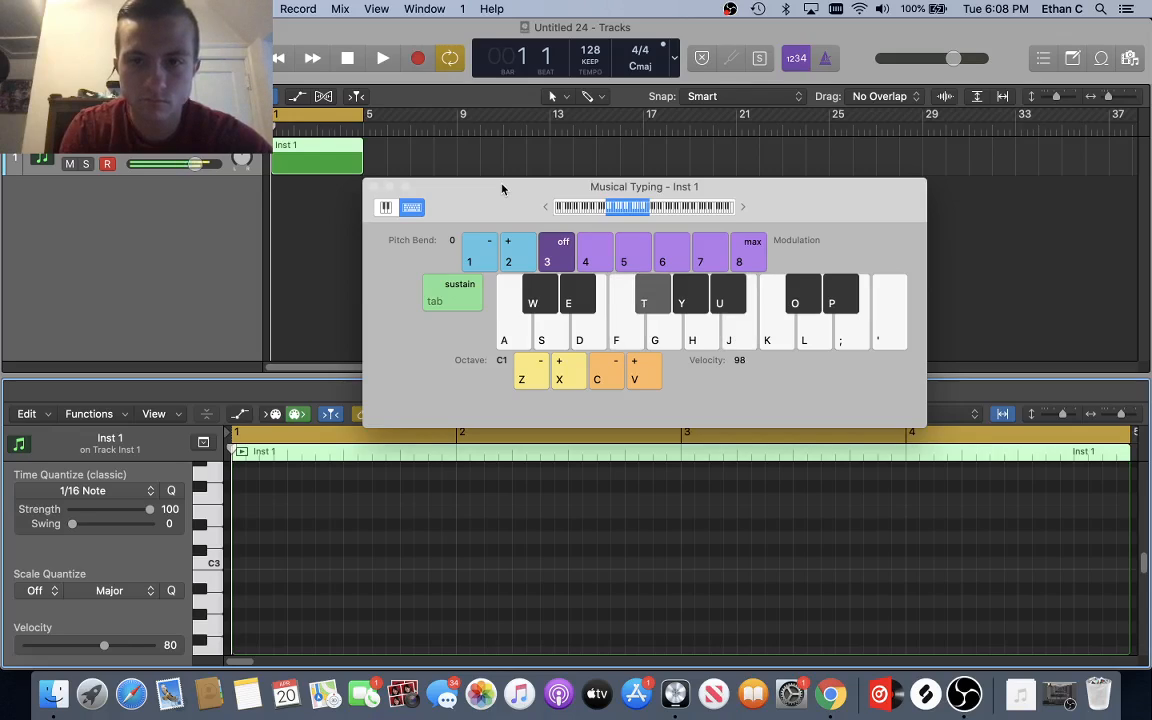
{"action": "key", "text": "j"}
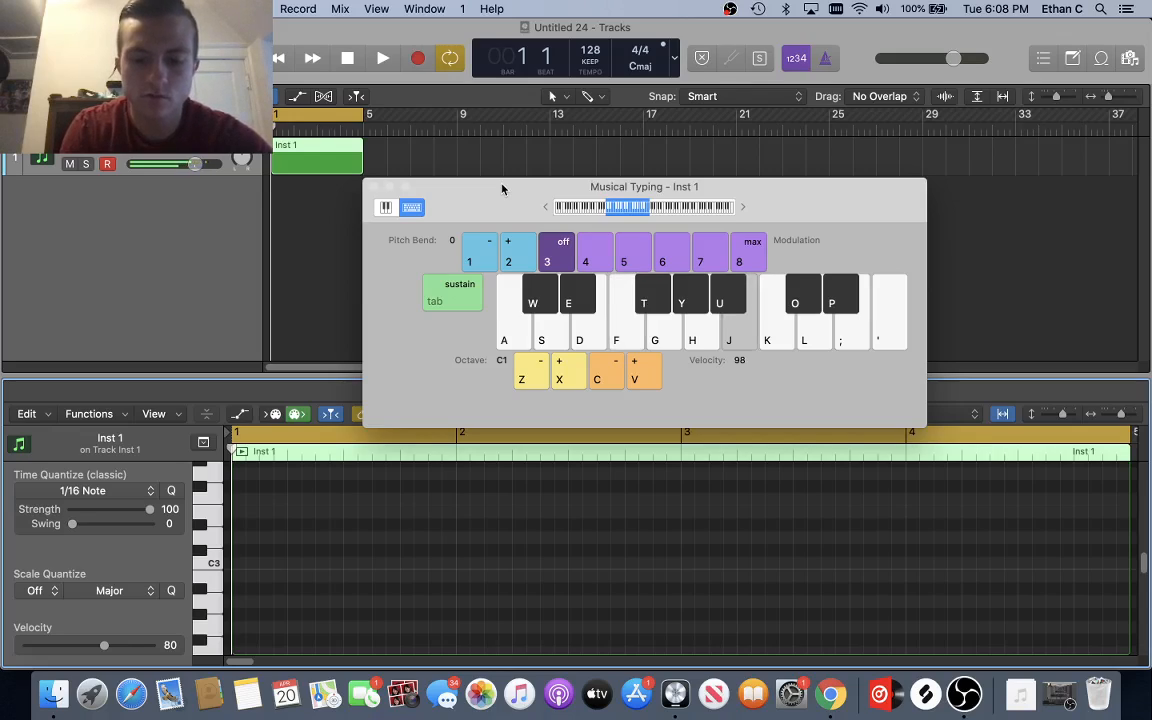
{"action": "key", "text": "d"}
{"action": "key", "text": "j"}
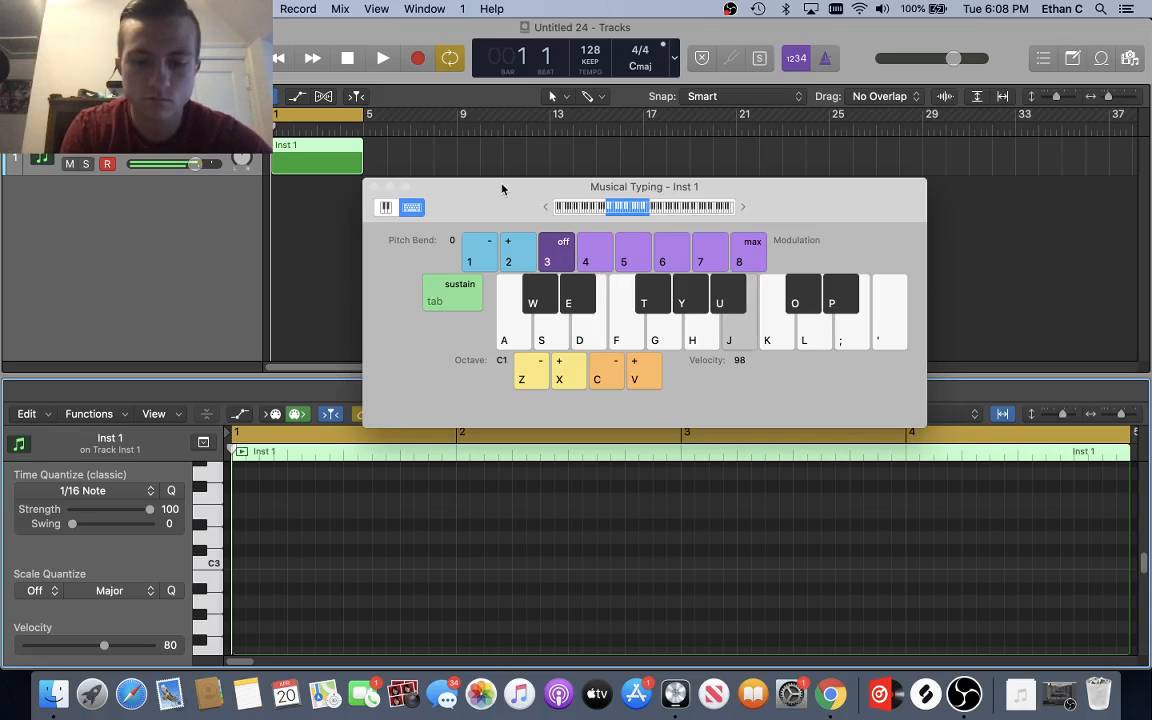
{"action": "key", "text": "l"}
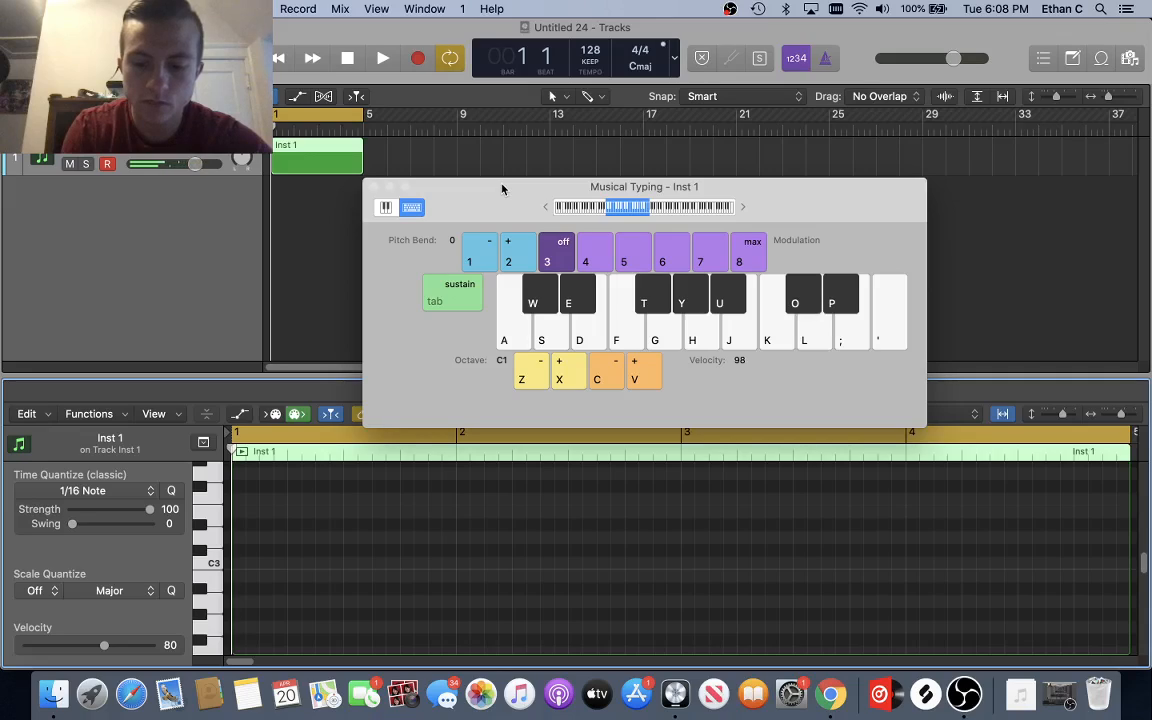
{"action": "key", "text": "j"}
{"action": "key", "text": "l"}
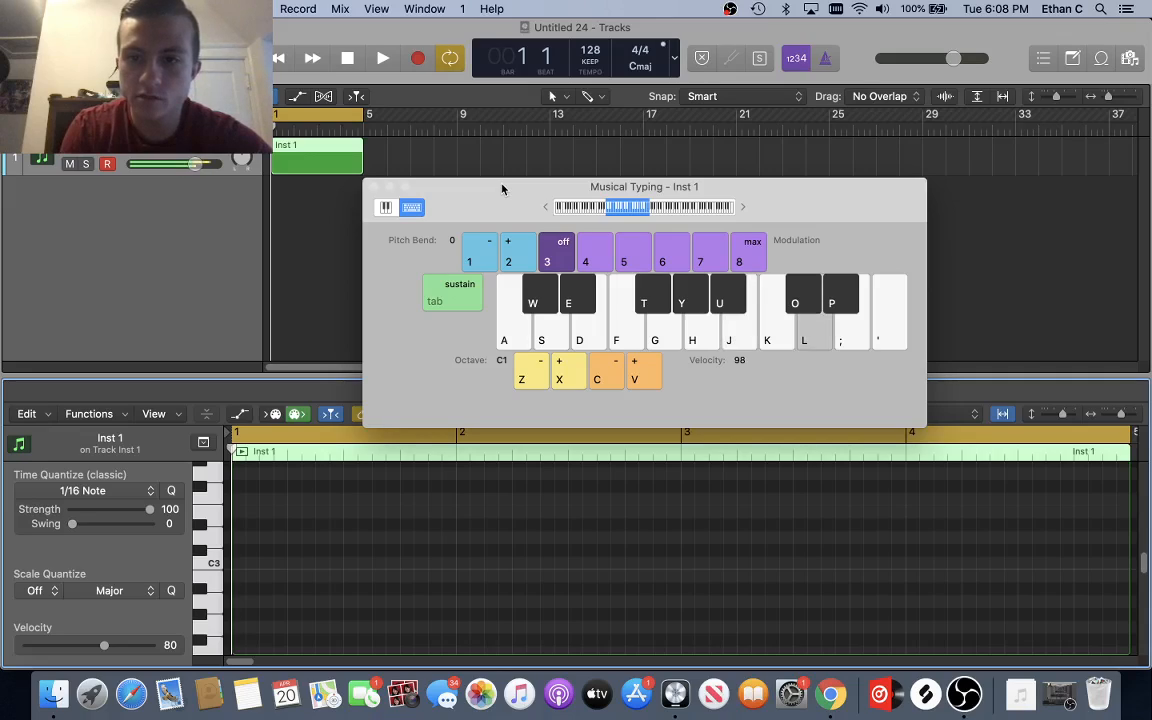
{"action": "left_click", "coordinate": [369, 187]}
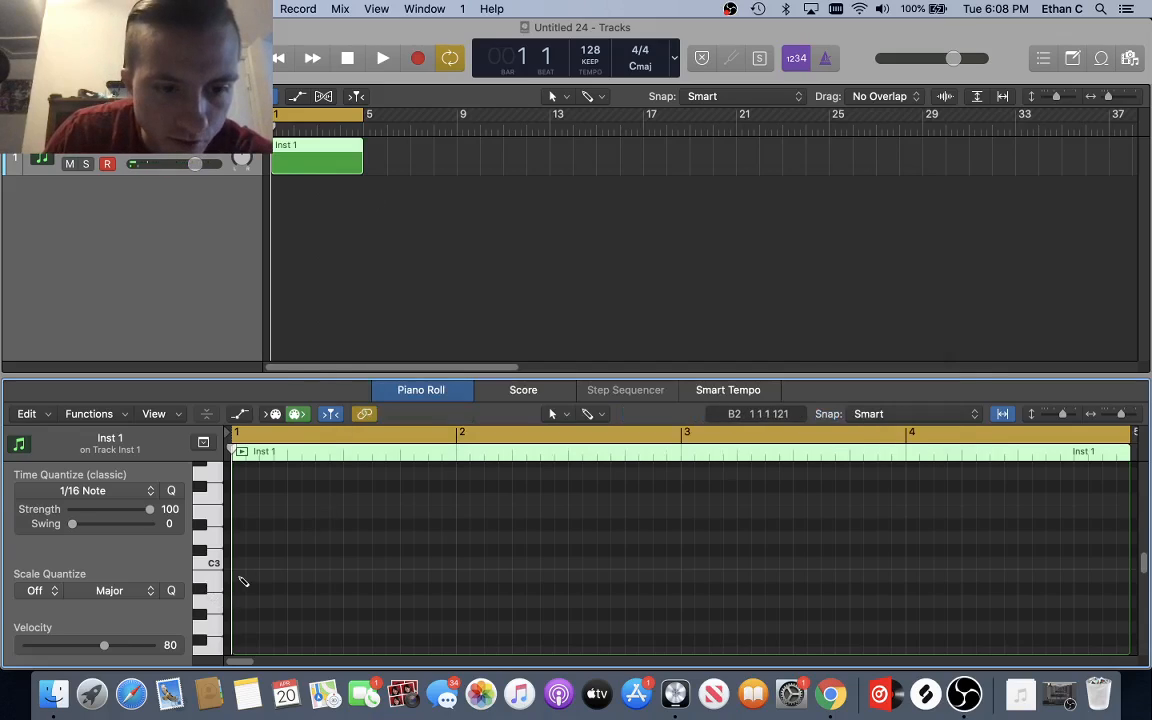
Step: Draw a half-bar B2 note at the start of bar 1 and a D3 note at its third beat, and play them back
{"action": "left_click", "coordinate": [238, 575]}
{"action": "left_click_drag", "start_coordinate": [240, 575], "coordinate": [338, 590]}
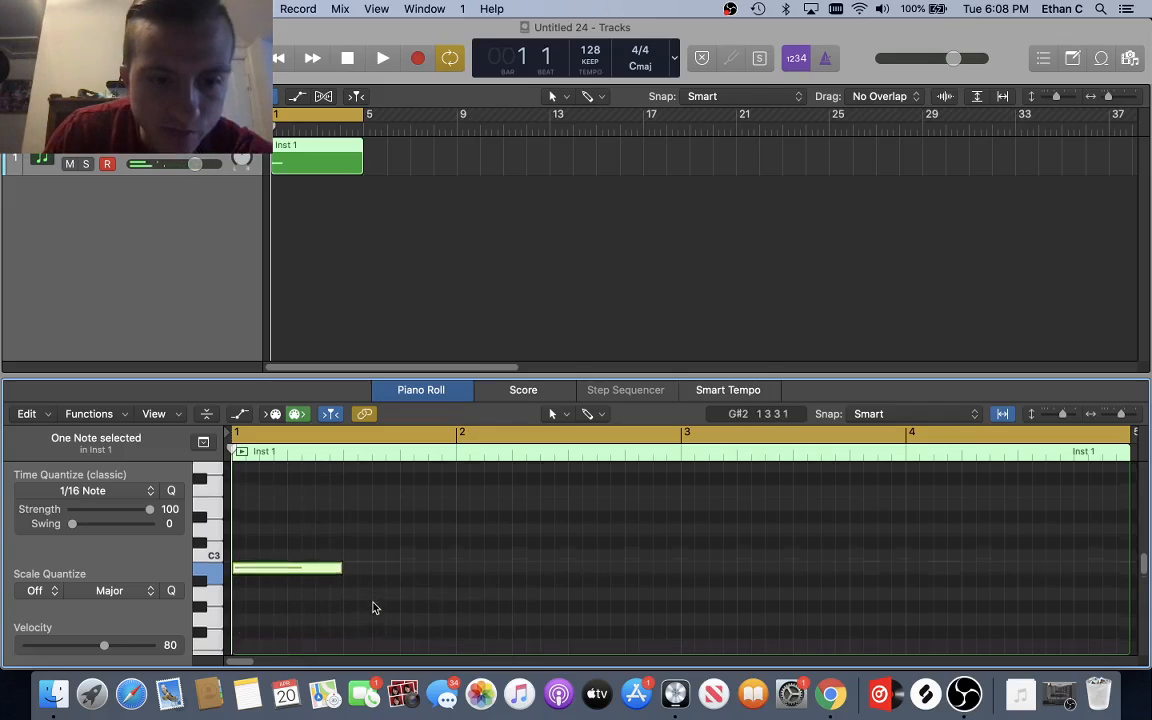
{"action": "scroll", "coordinate": [374, 602], "scroll_direction": "down", "scroll_amount": 1}
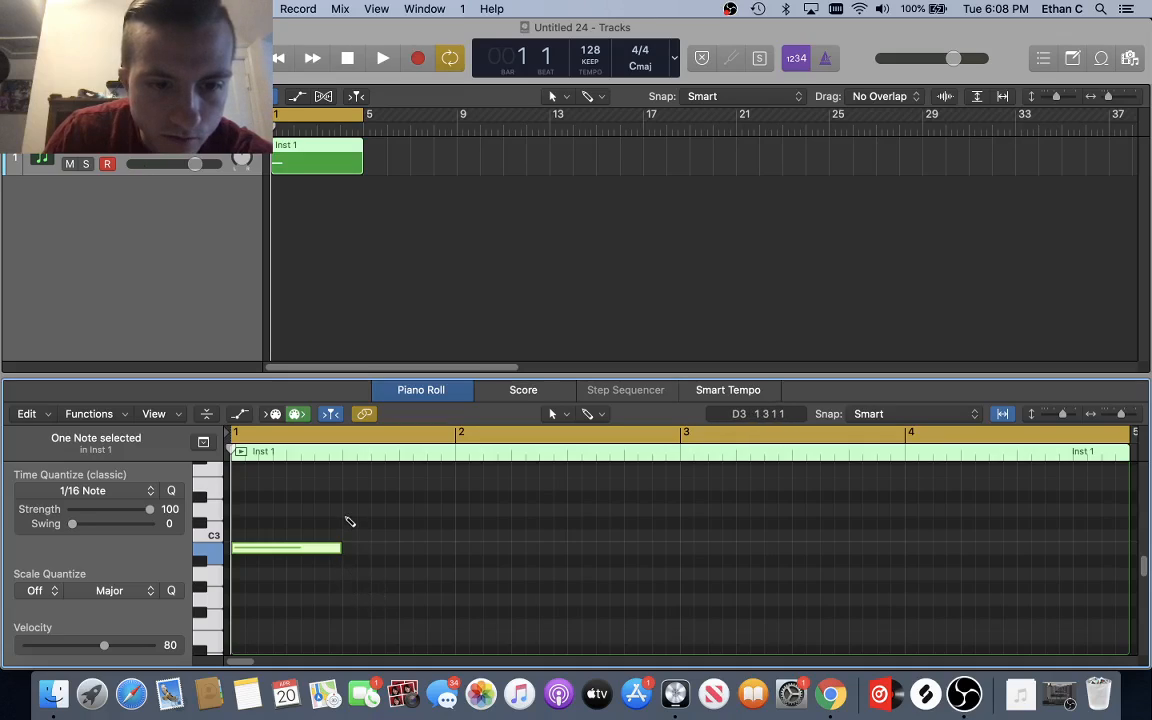
{"action": "left_click", "coordinate": [346, 512], "text": "super"}
{"action": "scroll", "coordinate": [346, 513], "scroll_direction": "up", "scroll_amount": 1}
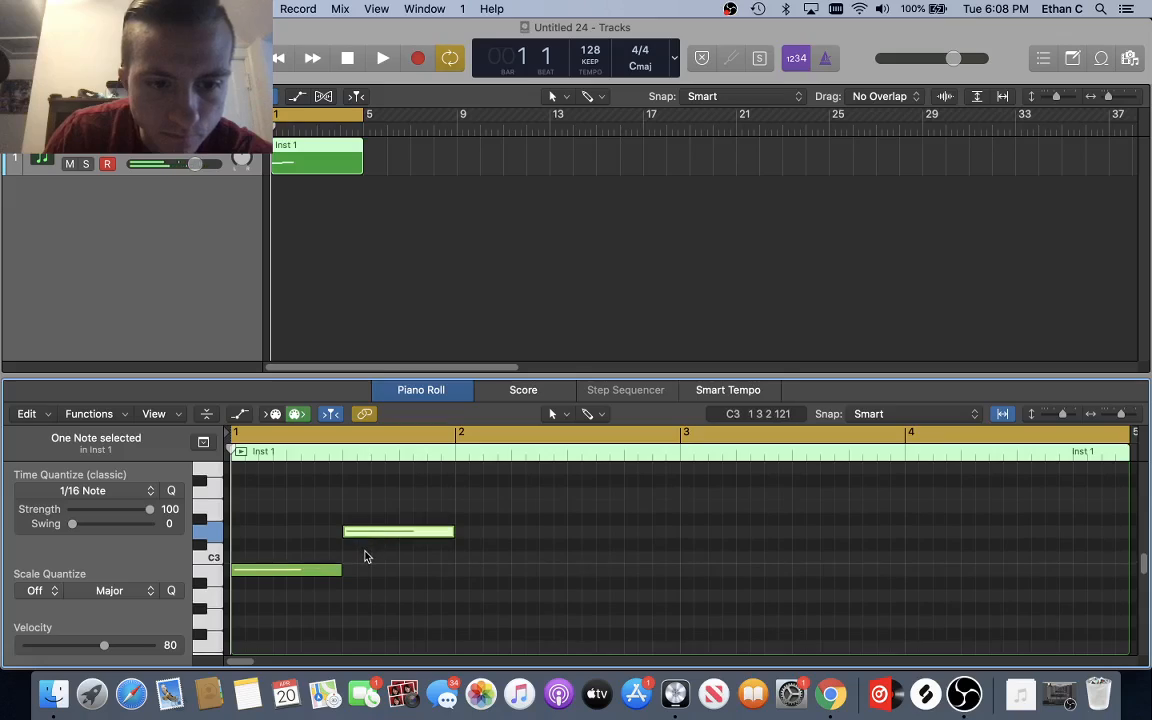
{"action": "key", "text": "space"}
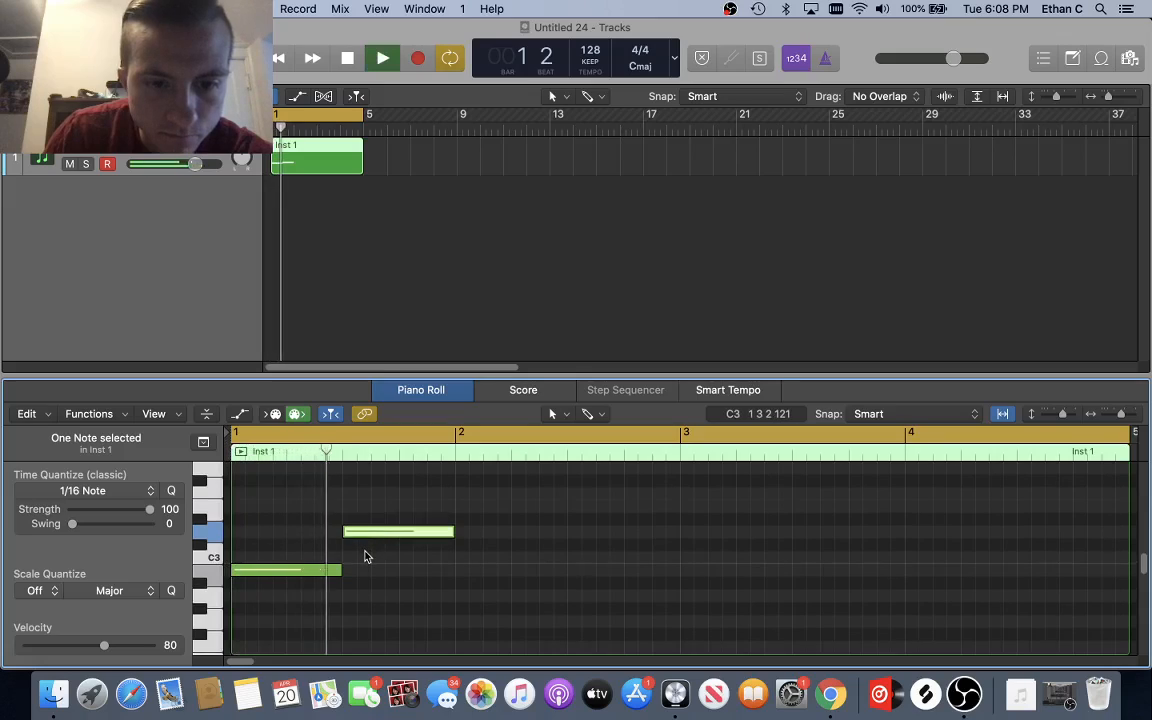
{"action": "key", "text": "space"}
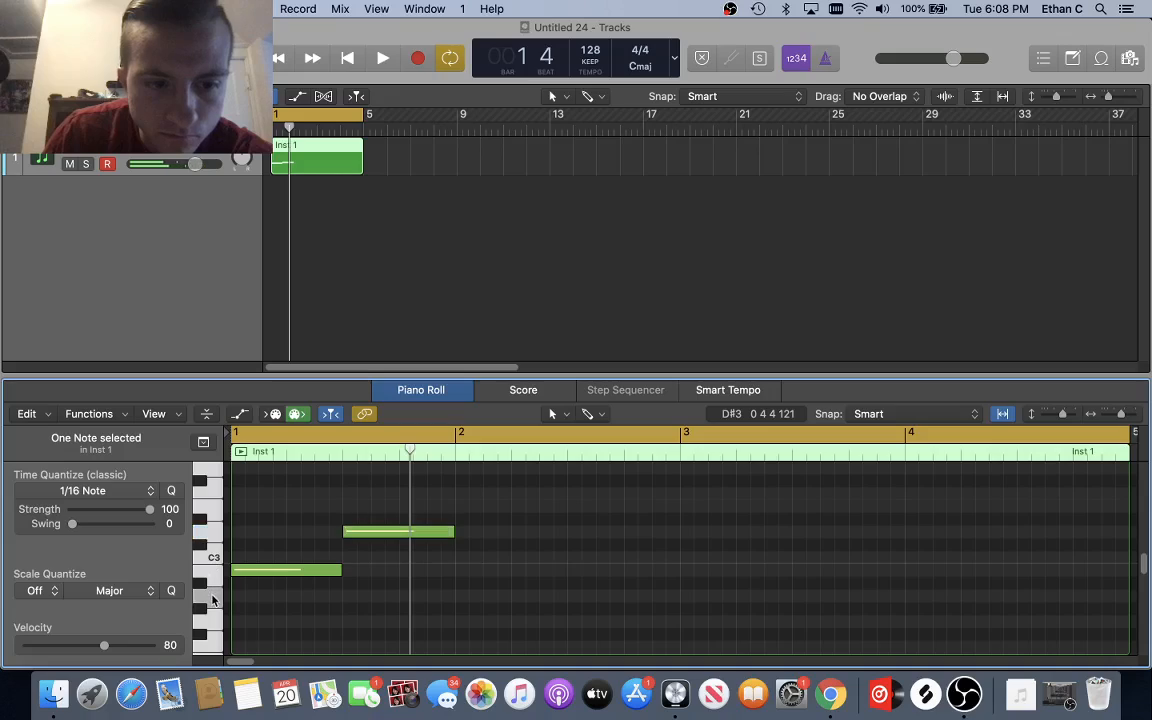
Step: Add a half-bar A2 note at the start of bar 2 and a G2 note at its third beat, and play them back
{"action": "left_click", "coordinate": [460, 597]}
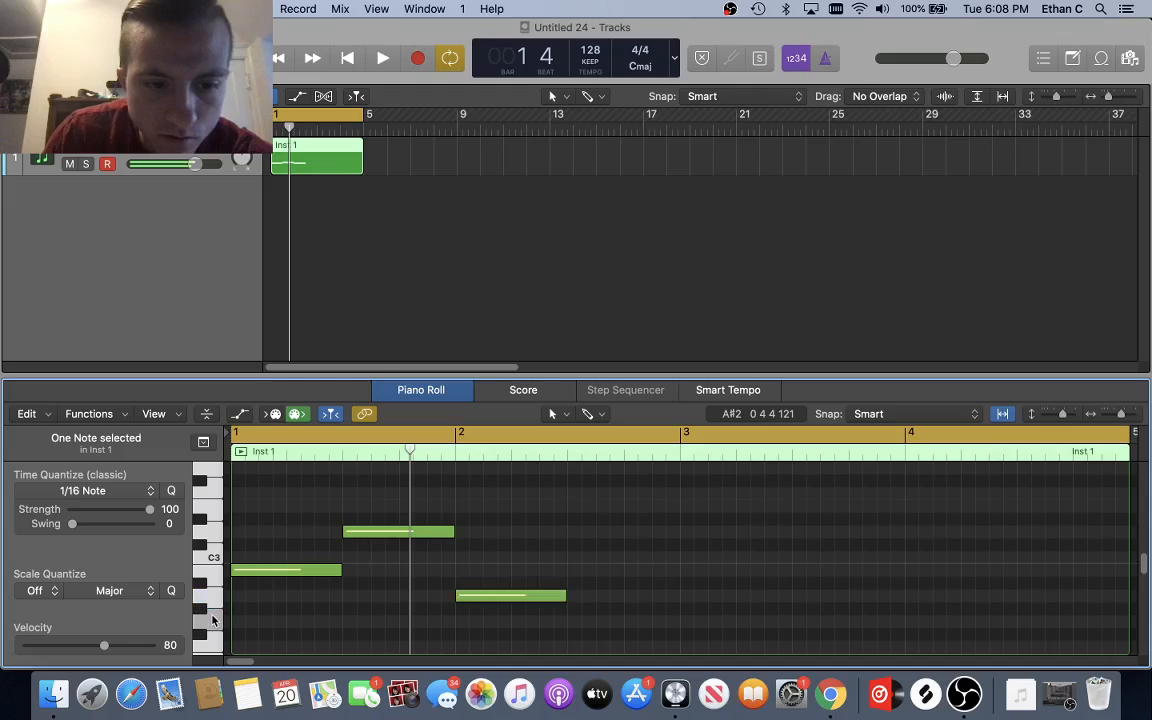
{"action": "left_click", "coordinate": [570, 620]}
{"action": "key", "text": "space"}
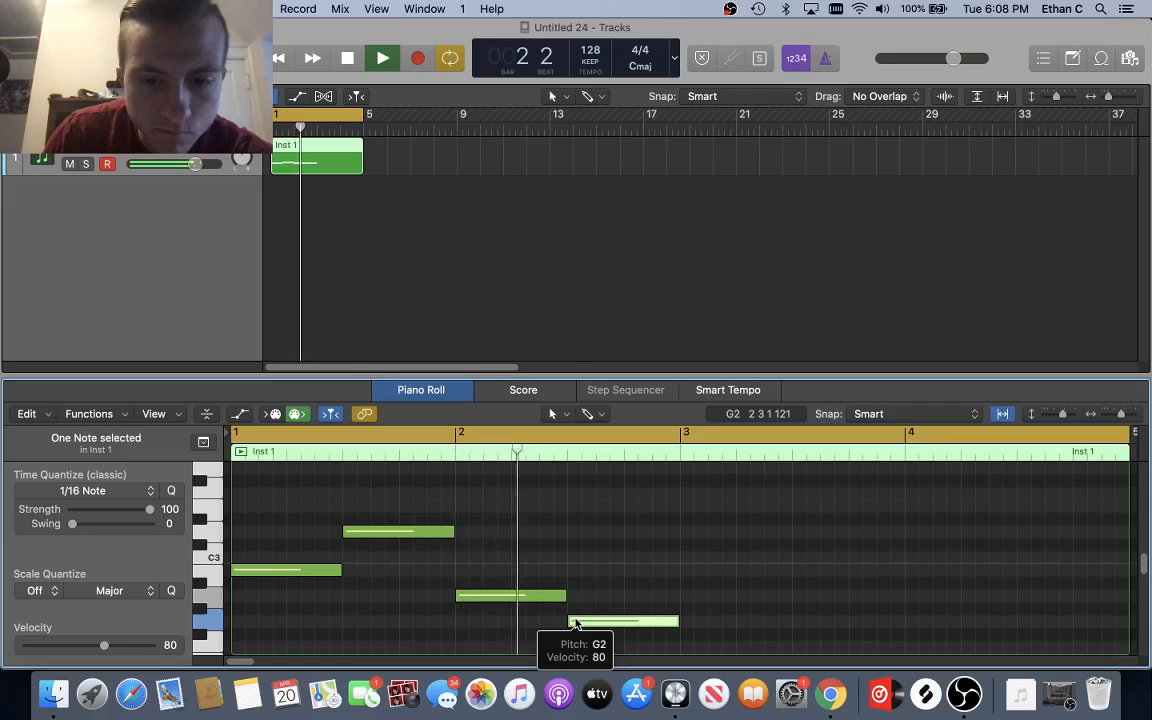
{"action": "key", "text": "space"}
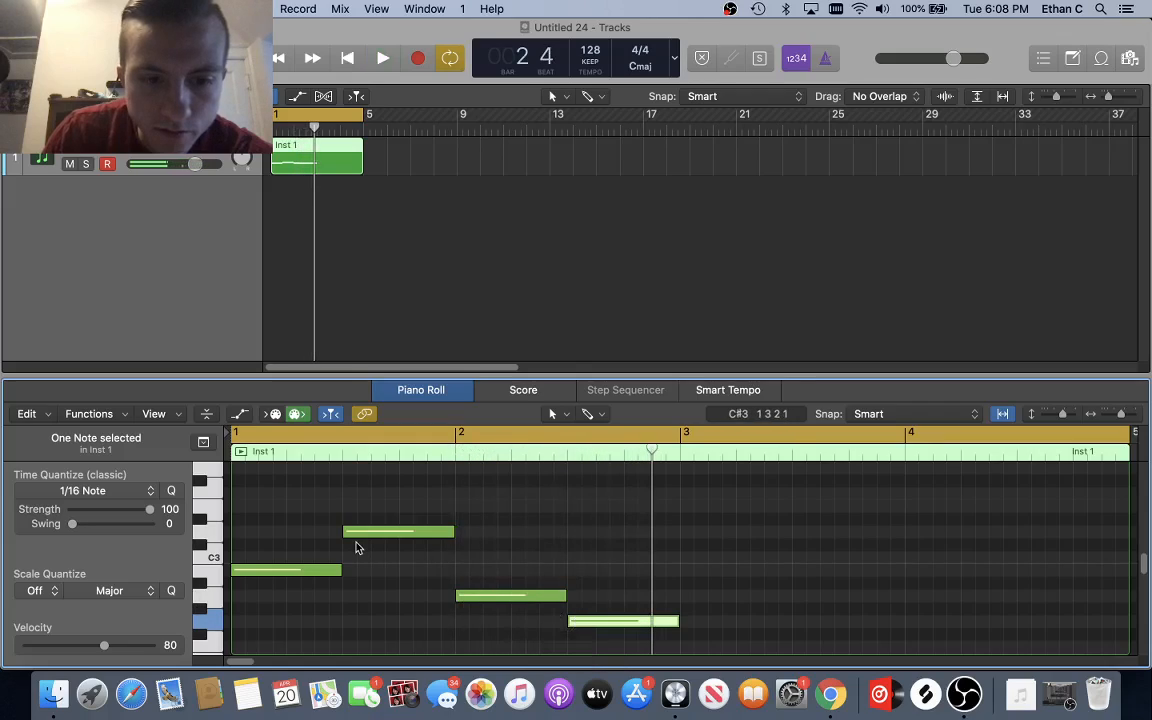
Step: Select all four notes and apply Scale Quantize in B Major
{"action": "scroll", "coordinate": [358, 547], "scroll_direction": "down", "scroll_amount": 1}
{"action": "left_click_drag", "start_coordinate": [279, 491], "coordinate": [607, 608]}
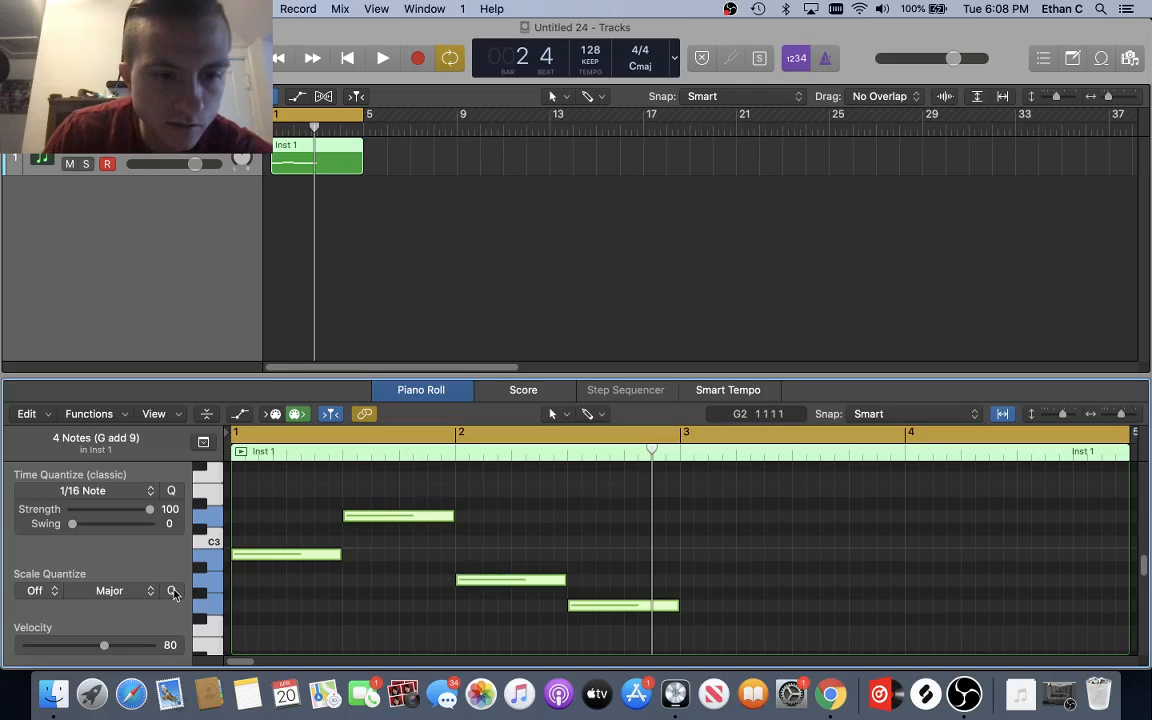
{"action": "left_click", "coordinate": [37, 592]}
{"action": "mouse_move", "coordinate": [41, 657]}
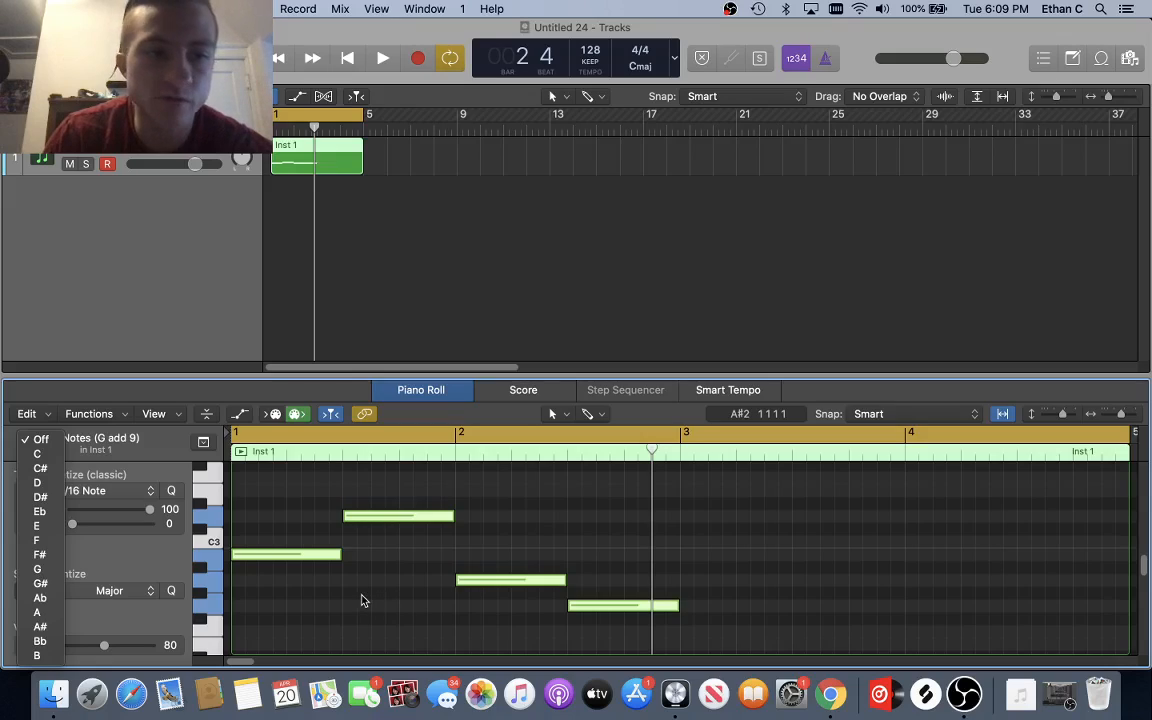
{"action": "left_click", "coordinate": [47, 657]}
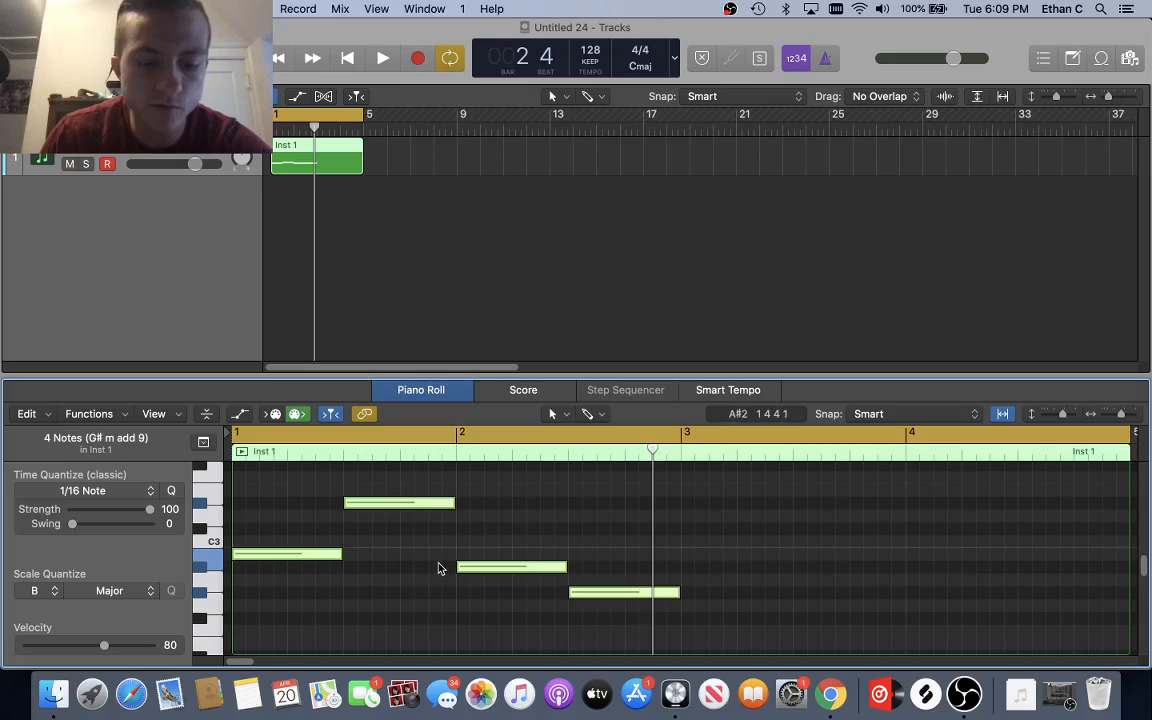
Step: Undo the B Major quantize, set the four notes' Scale Quantize to B Natural Minor, and set the project key to B minor
{"action": "key", "text": "super+z"}
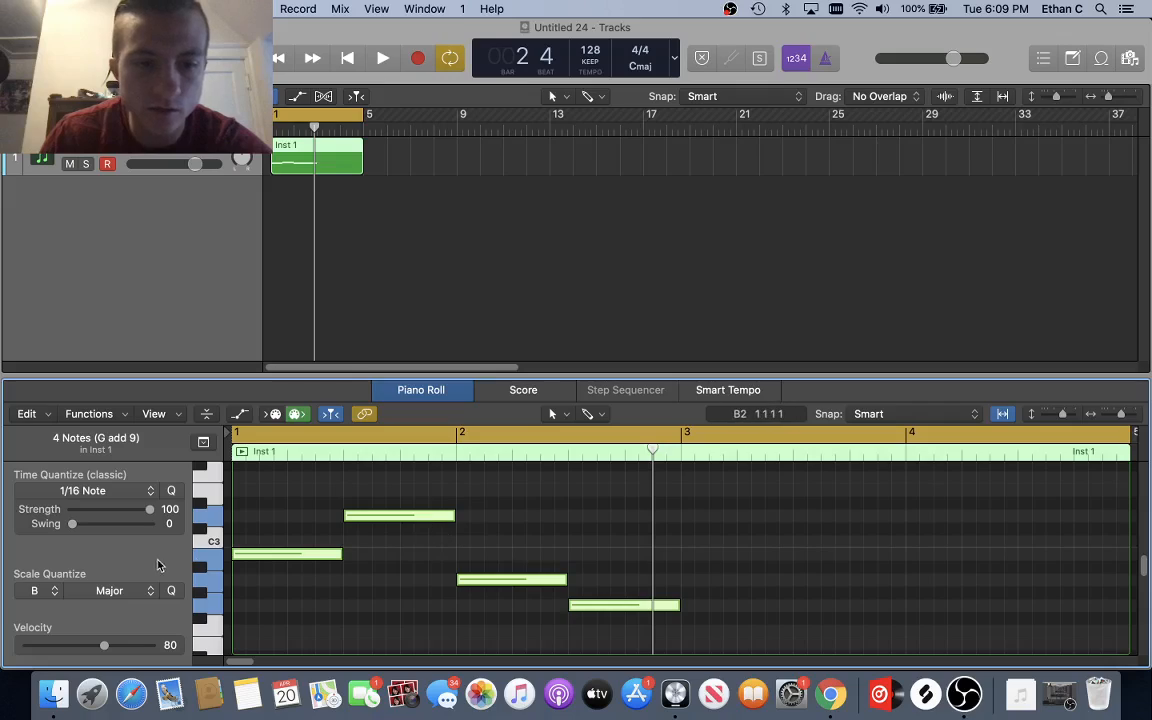
{"action": "left_click", "coordinate": [110, 590]}
{"action": "left_click", "coordinate": [122, 624]}
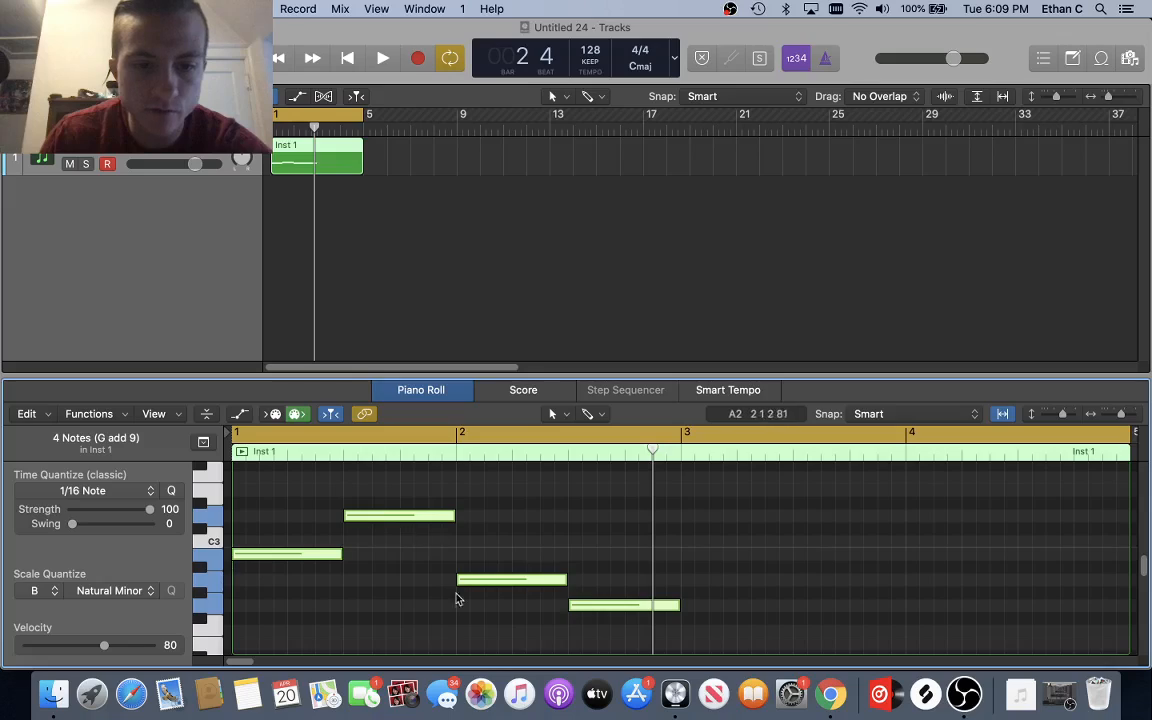
{"action": "left_click", "coordinate": [430, 609]}
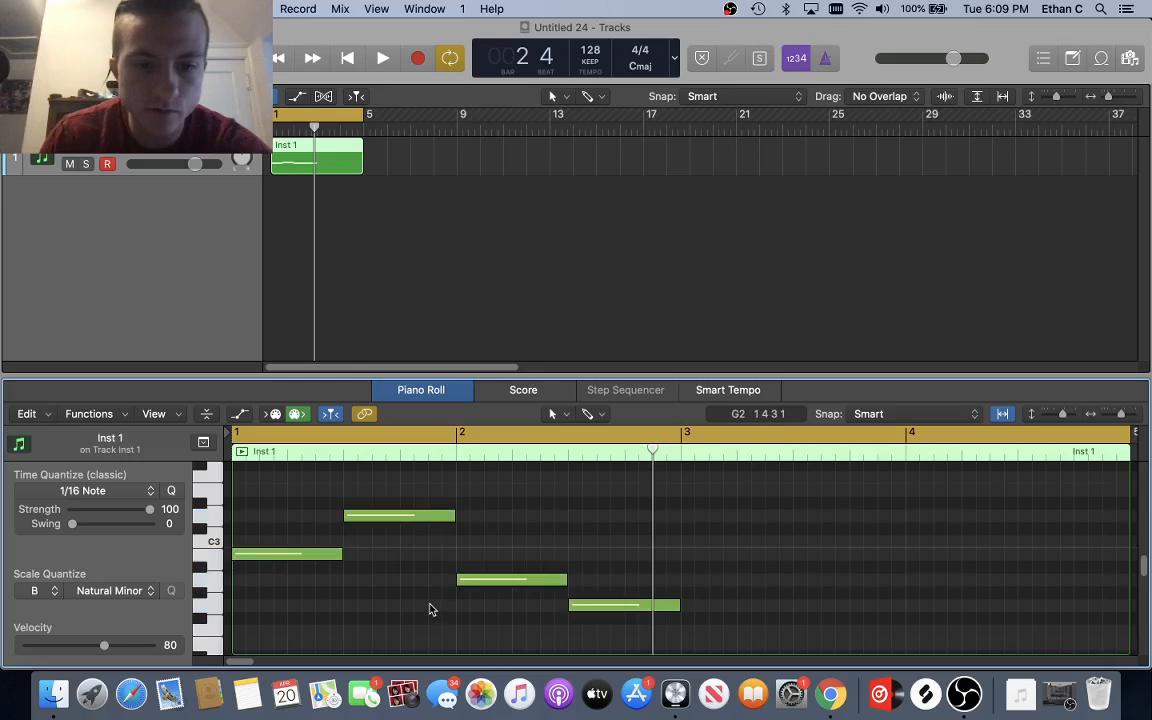
{"action": "left_click", "coordinate": [640, 67]}
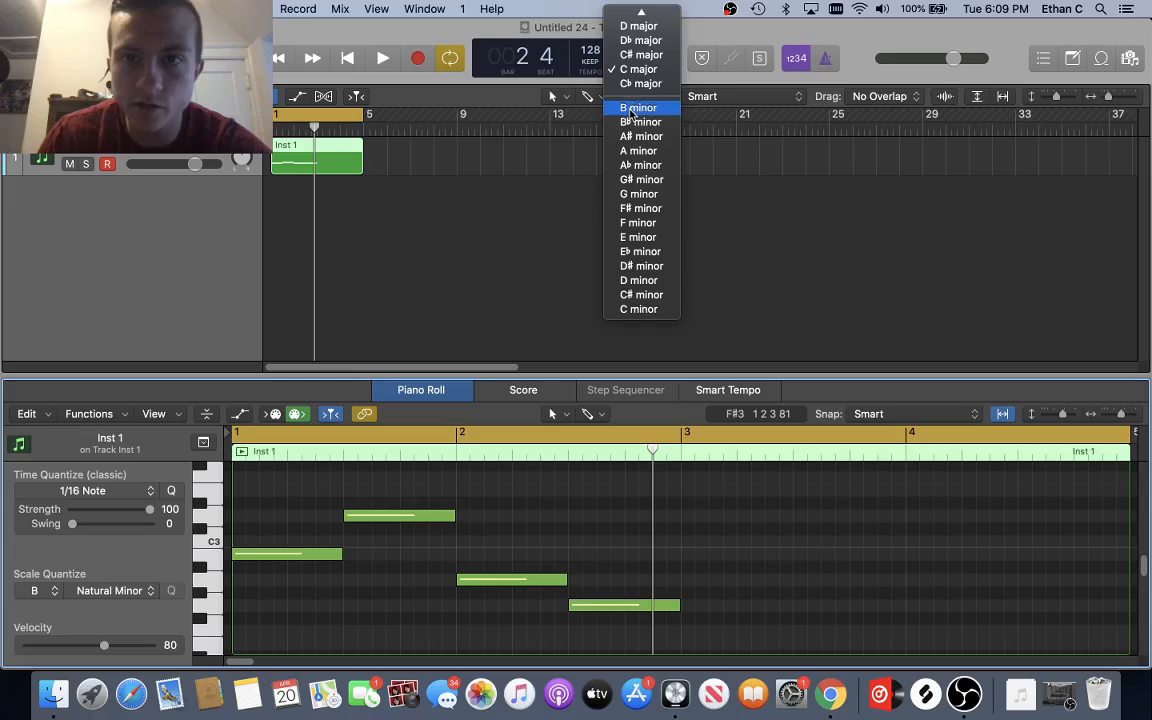
{"action": "left_click", "coordinate": [638, 107]}
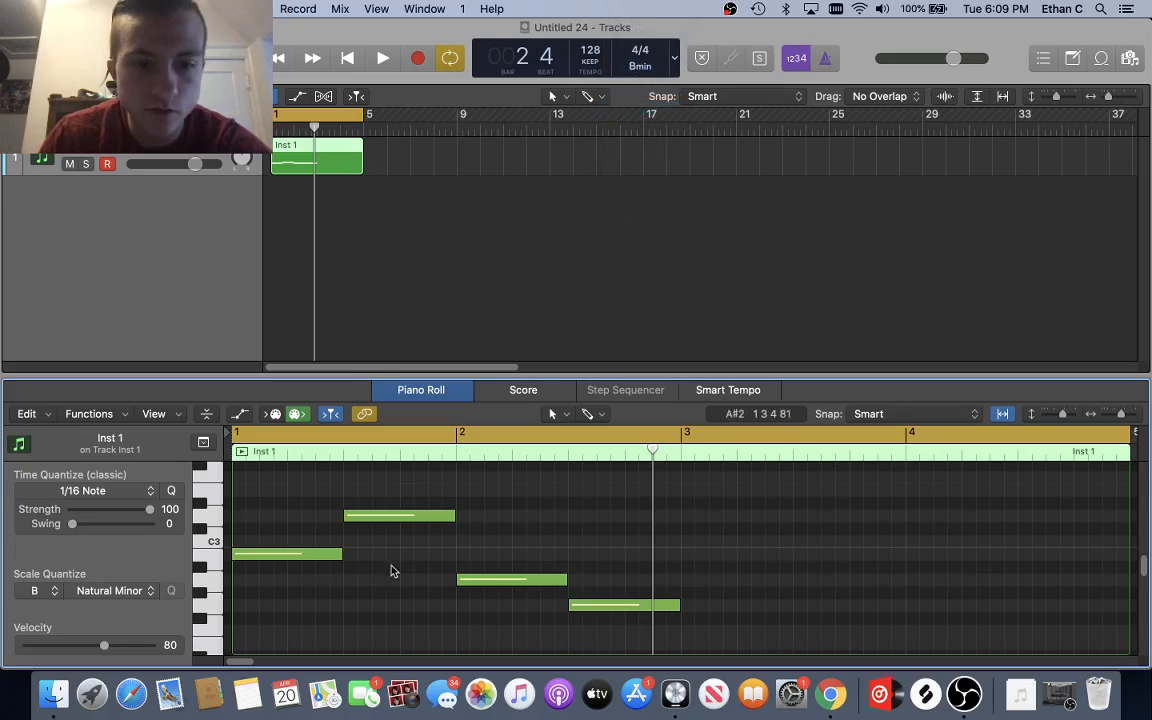
Step: Select all four notes and repeat them once so the pattern also fills bars 3 and 4
{"action": "left_click_drag", "start_coordinate": [280, 501], "coordinate": [676, 638]}
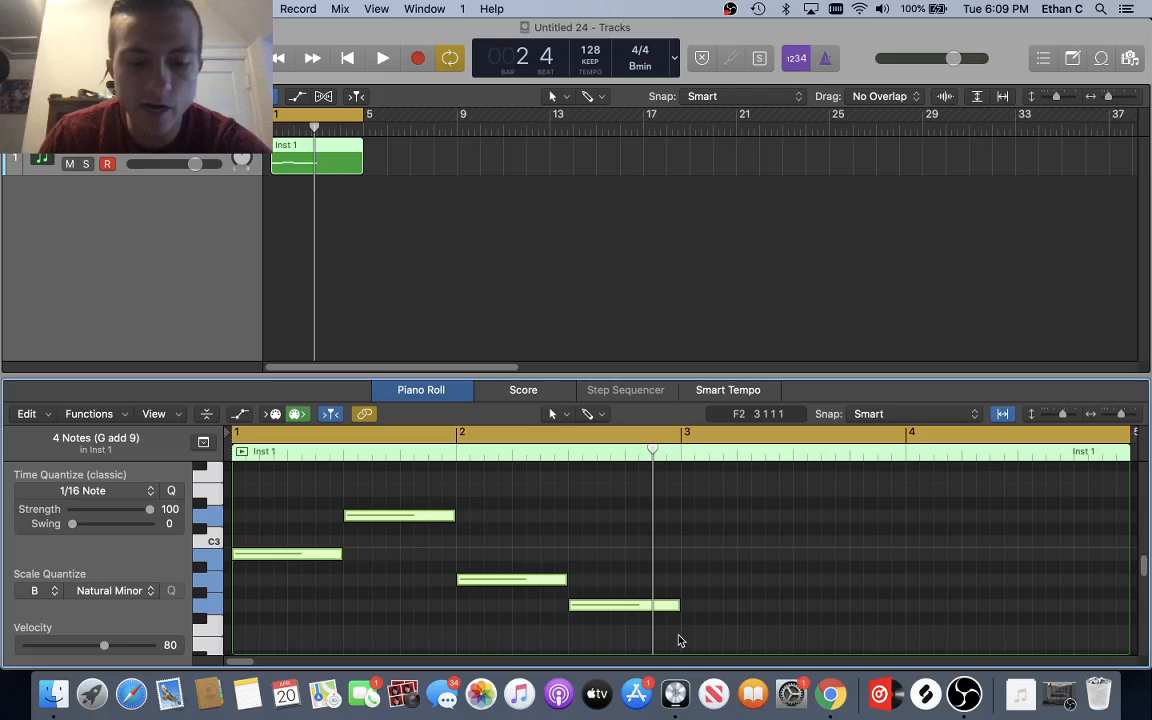
{"action": "key", "text": "super+r"}
{"action": "scroll", "coordinate": [686, 600], "scroll_direction": "right", "scroll_amount": 5}
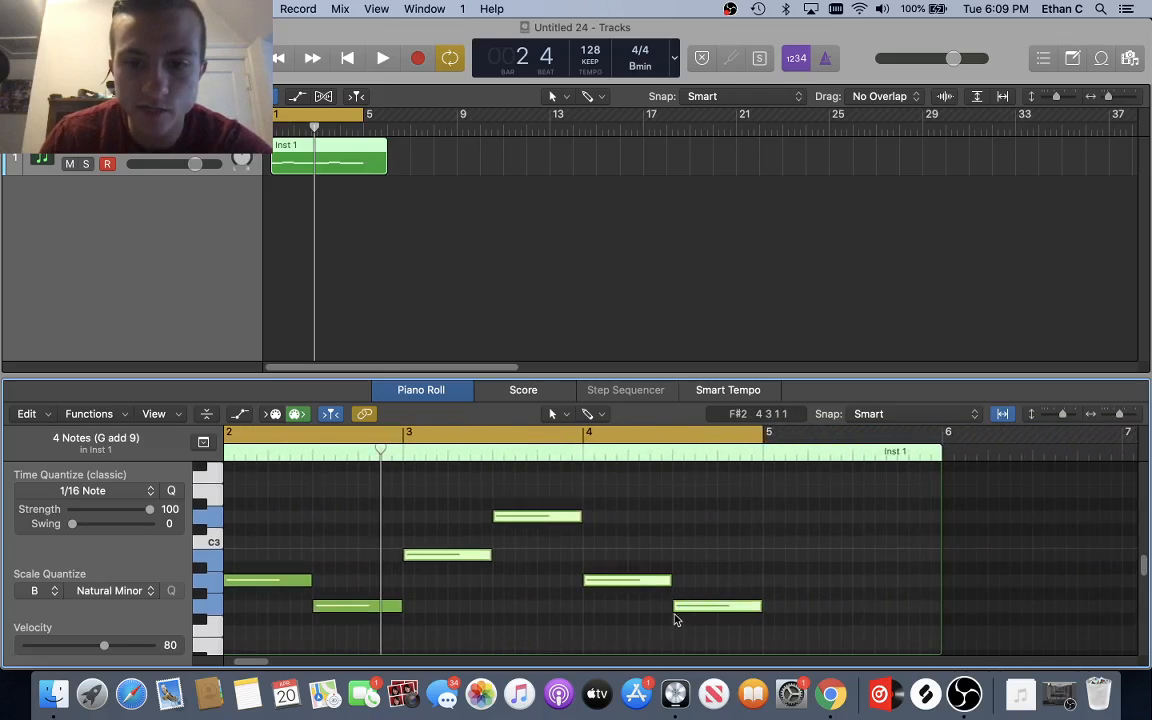
{"action": "left_click", "coordinate": [671, 617]}
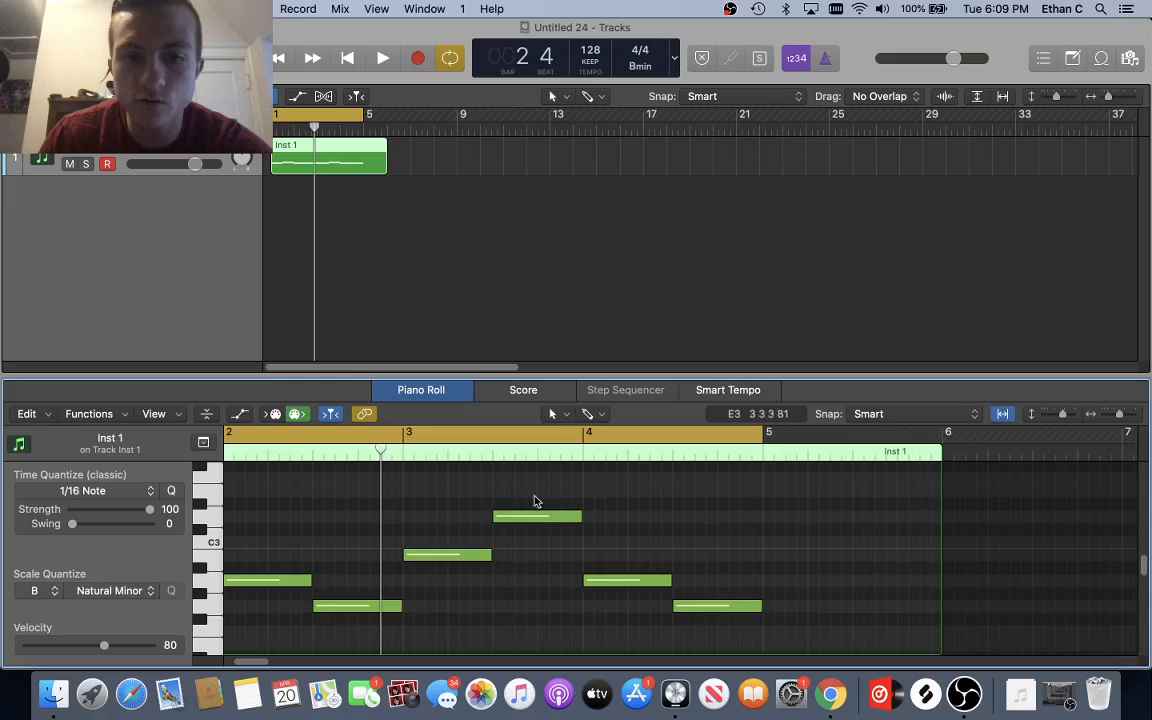
{"action": "scroll", "coordinate": [399, 566], "scroll_direction": "left", "scroll_amount": 3}
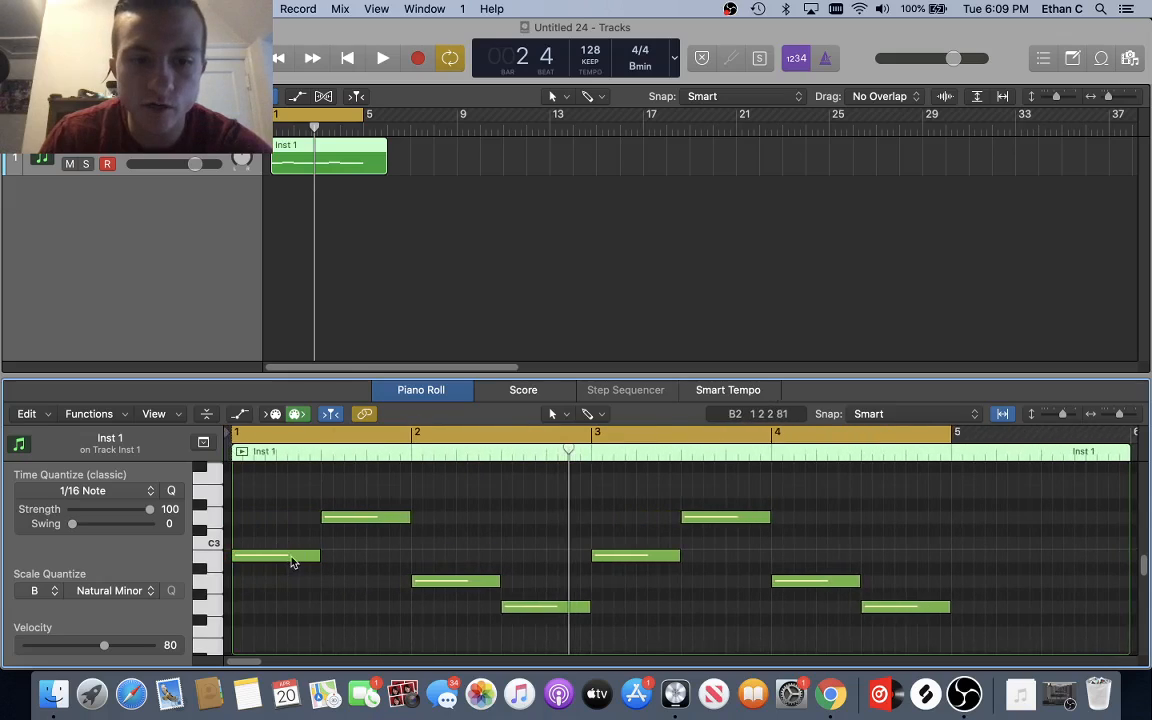
{"action": "scroll", "coordinate": [712, 621], "scroll_direction": "right", "scroll_amount": 3}
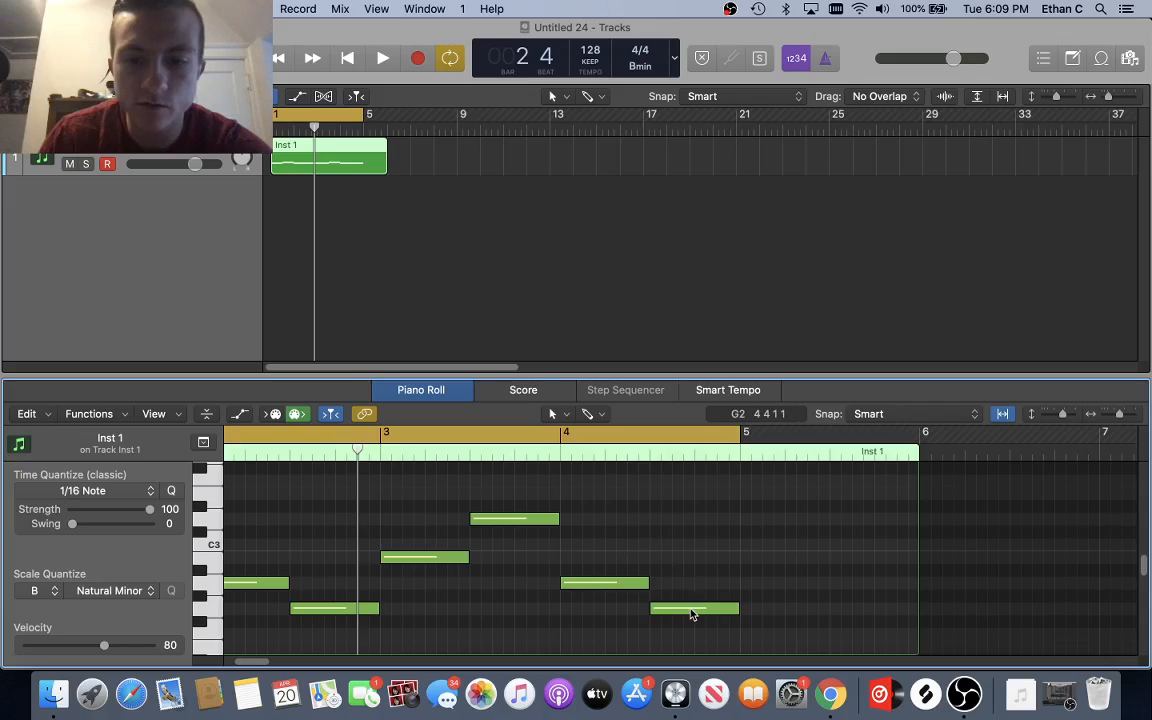
Step: Audition pitches around A2 and C3 on the piano roll keyboard, and move the last note in bar 4 to C#3
{"action": "mouse_move", "coordinate": [690, 613]}
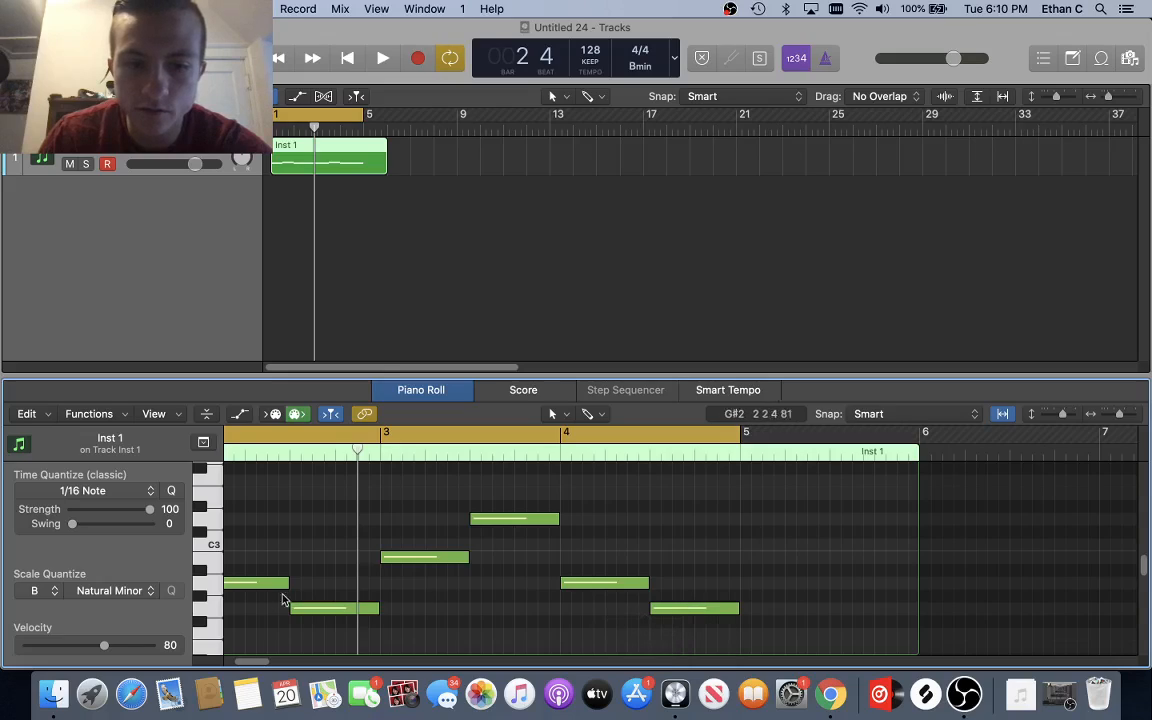
{"action": "left_click", "coordinate": [218, 584]}
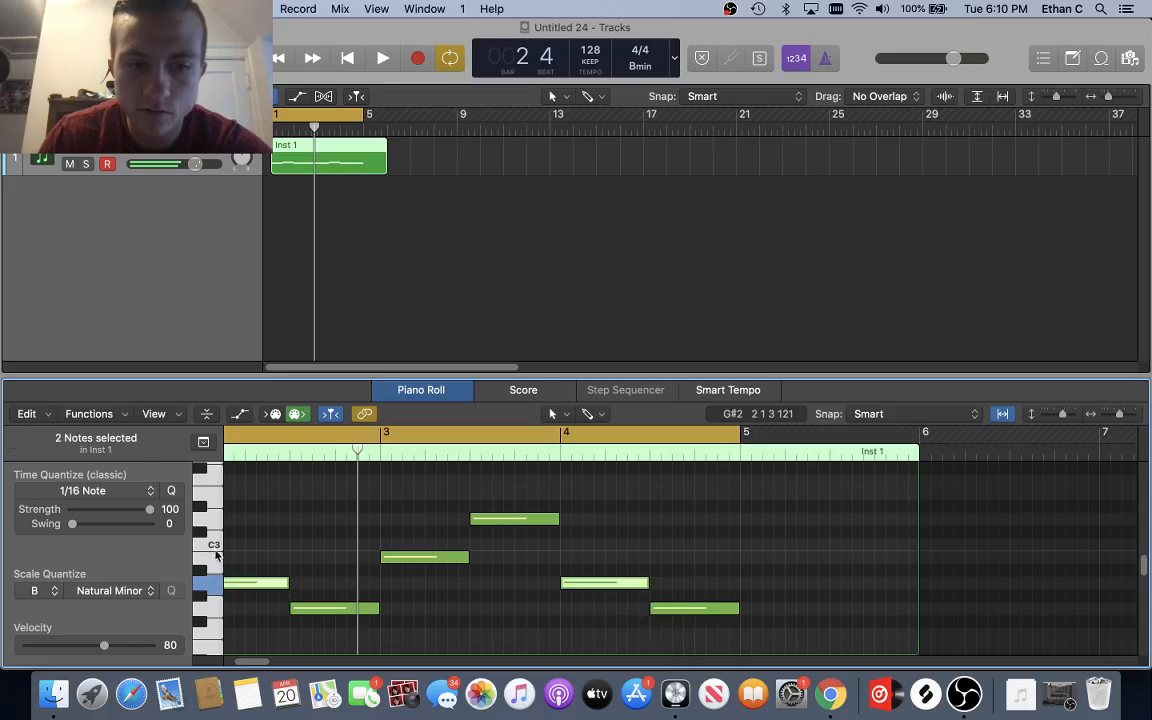
{"action": "left_click", "coordinate": [218, 547]}
{"action": "scroll", "coordinate": [218, 549], "scroll_direction": "left", "scroll_amount": 2}
{"action": "left_click", "coordinate": [200, 577]}
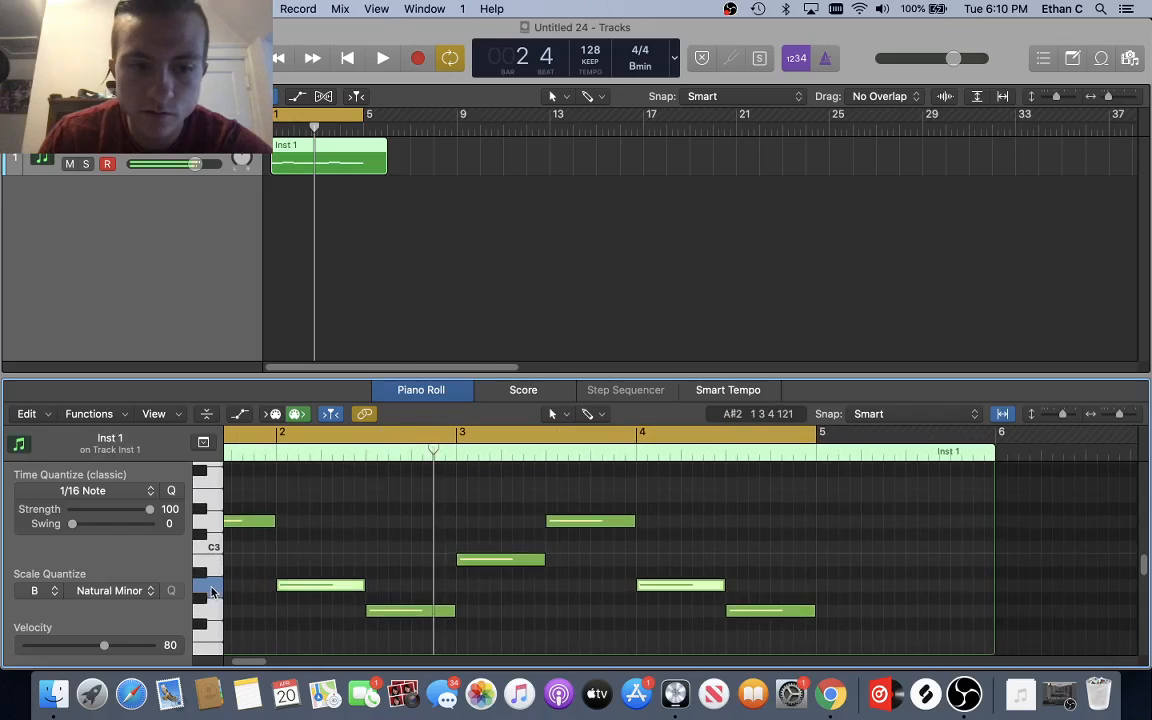
{"action": "left_click", "coordinate": [217, 589]}
{"action": "left_click", "coordinate": [203, 540]}
{"action": "left_click_drag", "start_coordinate": [765, 610], "coordinate": [762, 545]}
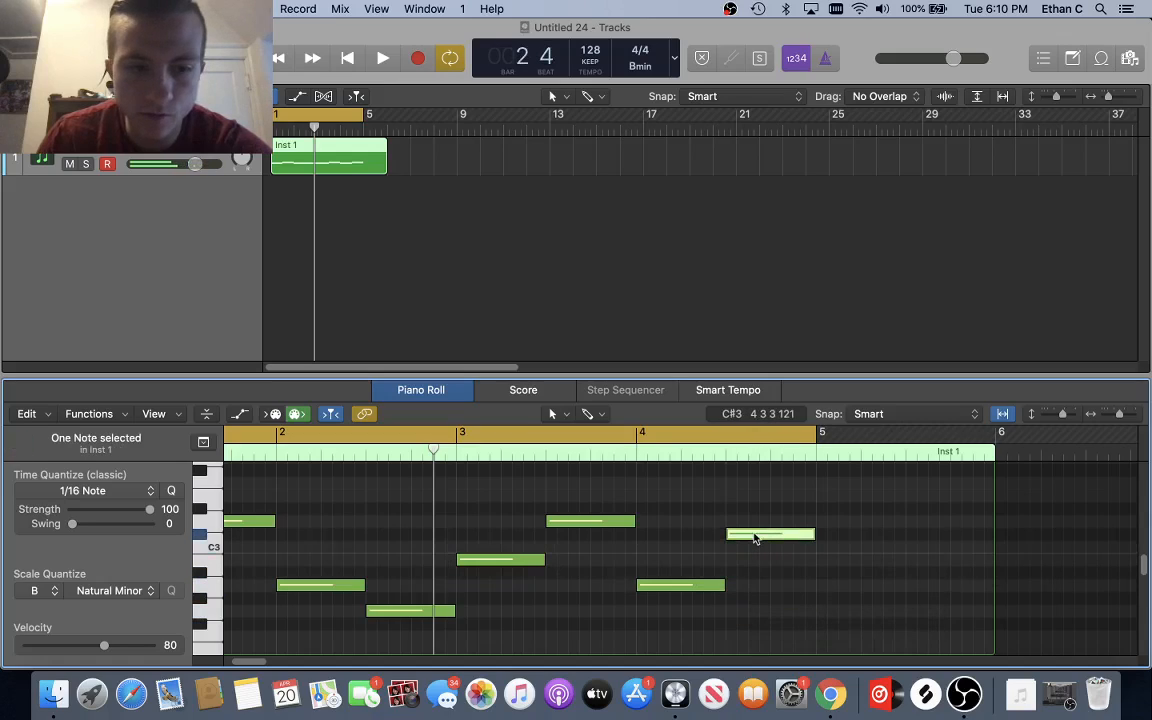
Step: Play back the four-bar melody and stop playback near the end of bar 4
{"action": "scroll", "coordinate": [755, 538], "scroll_direction": "left", "scroll_amount": 5}
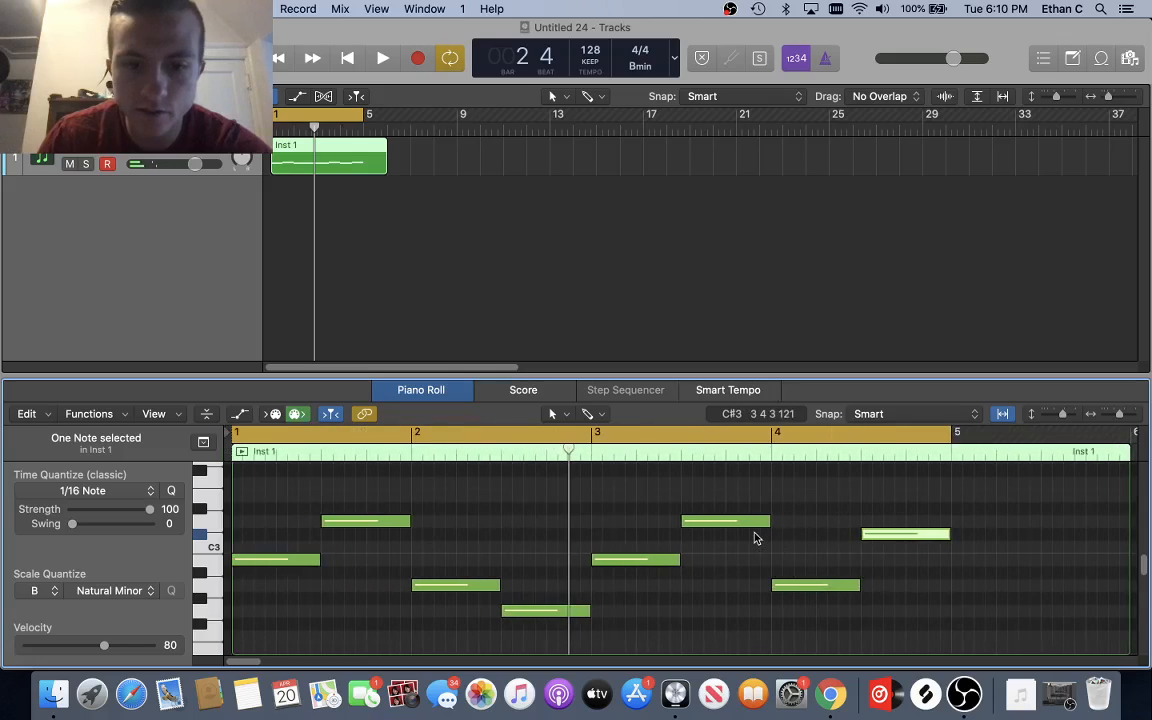
{"action": "key", "text": "space"}
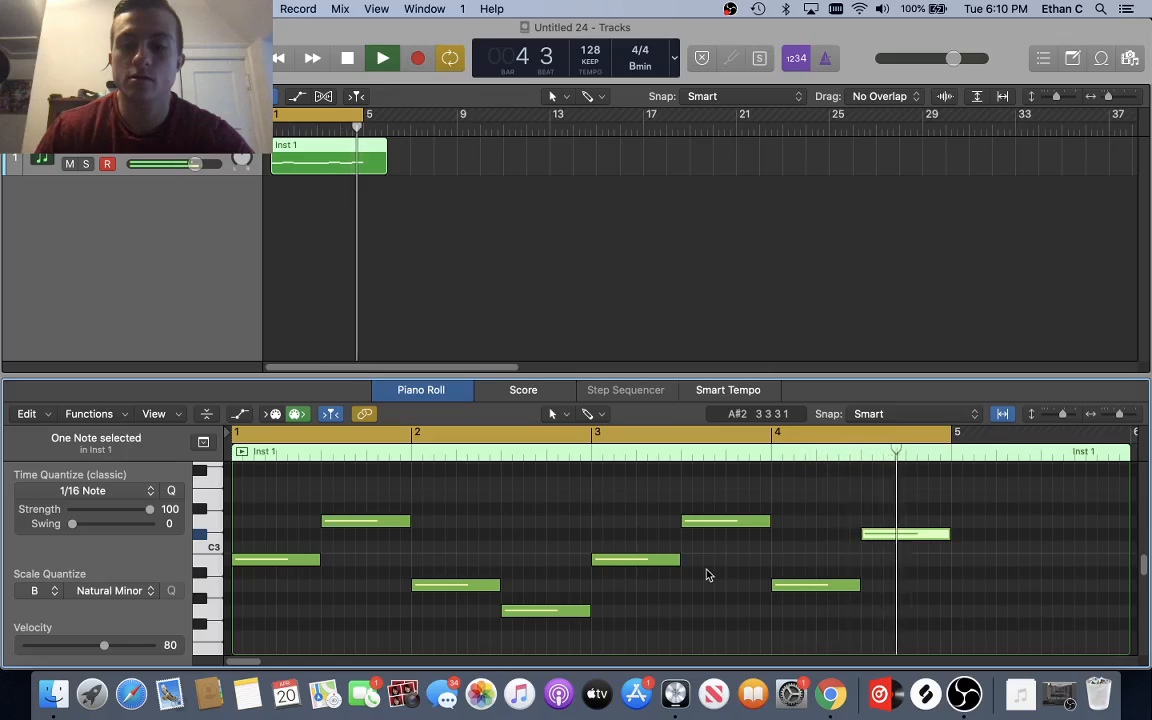
{"action": "key", "text": "space"}
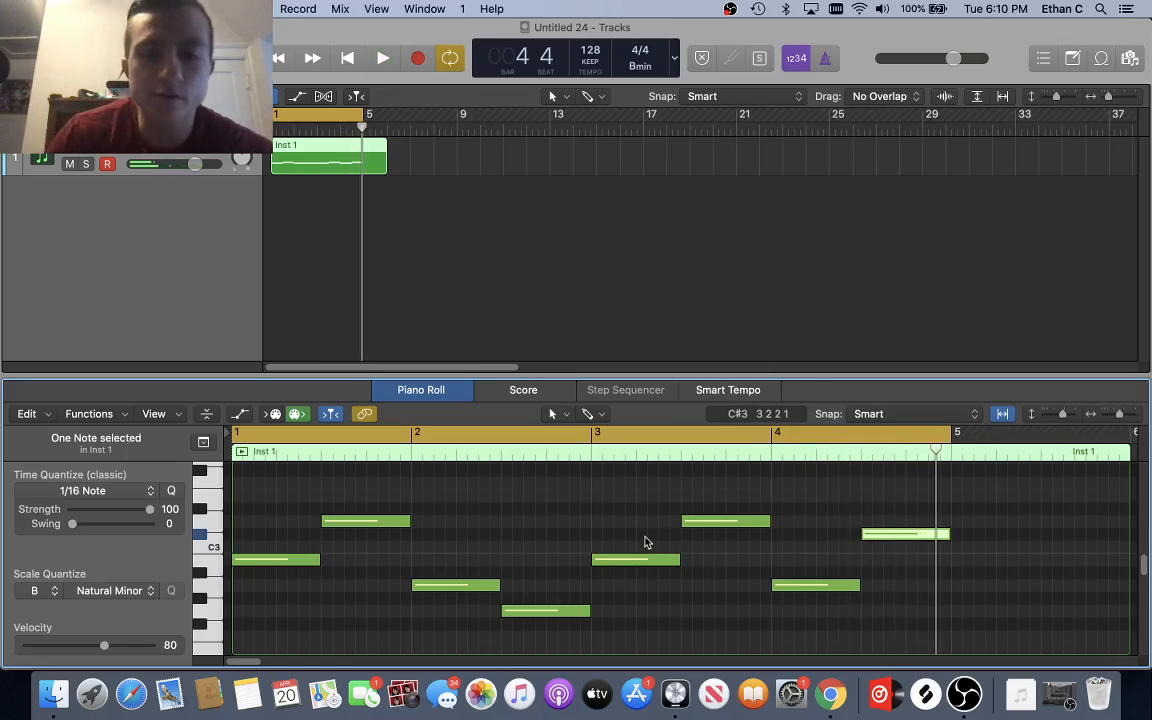
Step: Add a half-bar B3 note at the start of bar 1, one octave above the B2 note
{"action": "scroll", "coordinate": [465, 571], "scroll_direction": "up", "scroll_amount": 5}
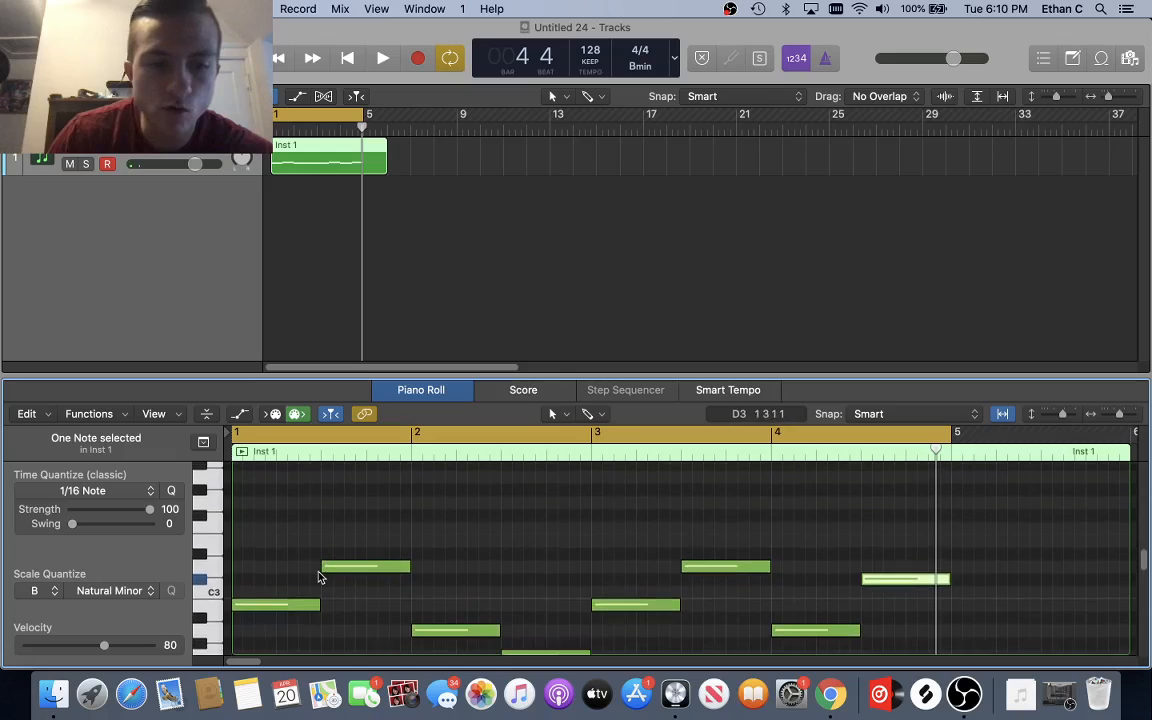
{"action": "scroll", "coordinate": [318, 579], "scroll_direction": "up", "scroll_amount": 3}
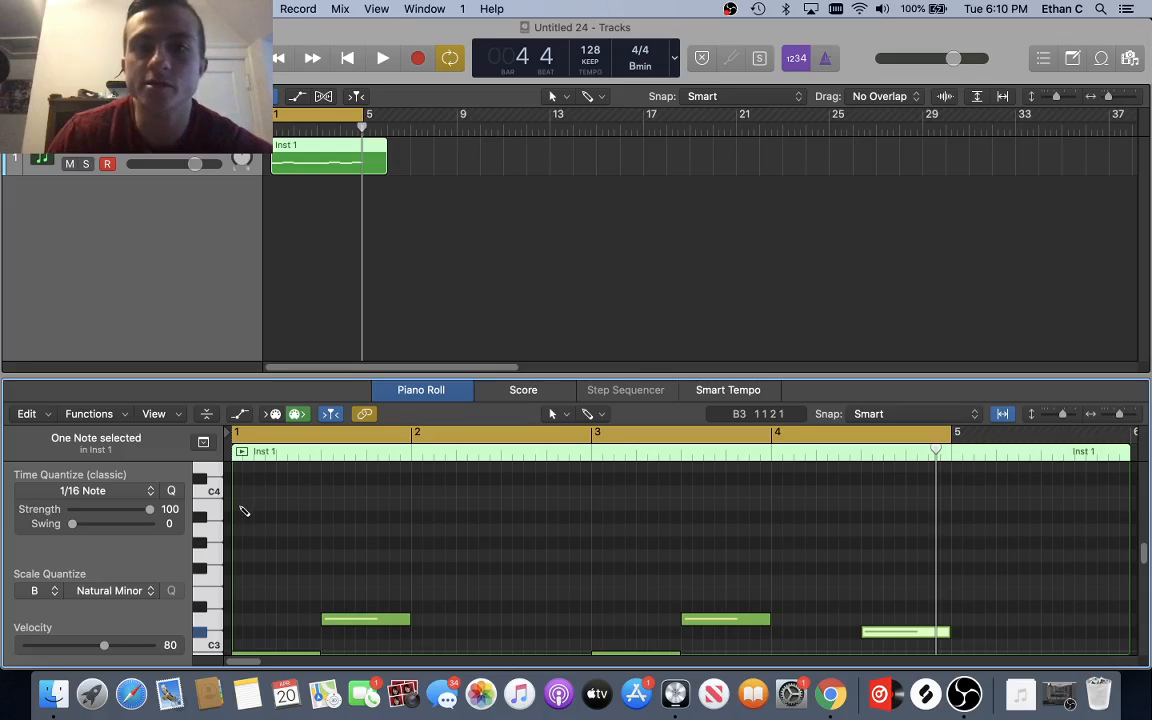
{"action": "left_click", "coordinate": [241, 507]}
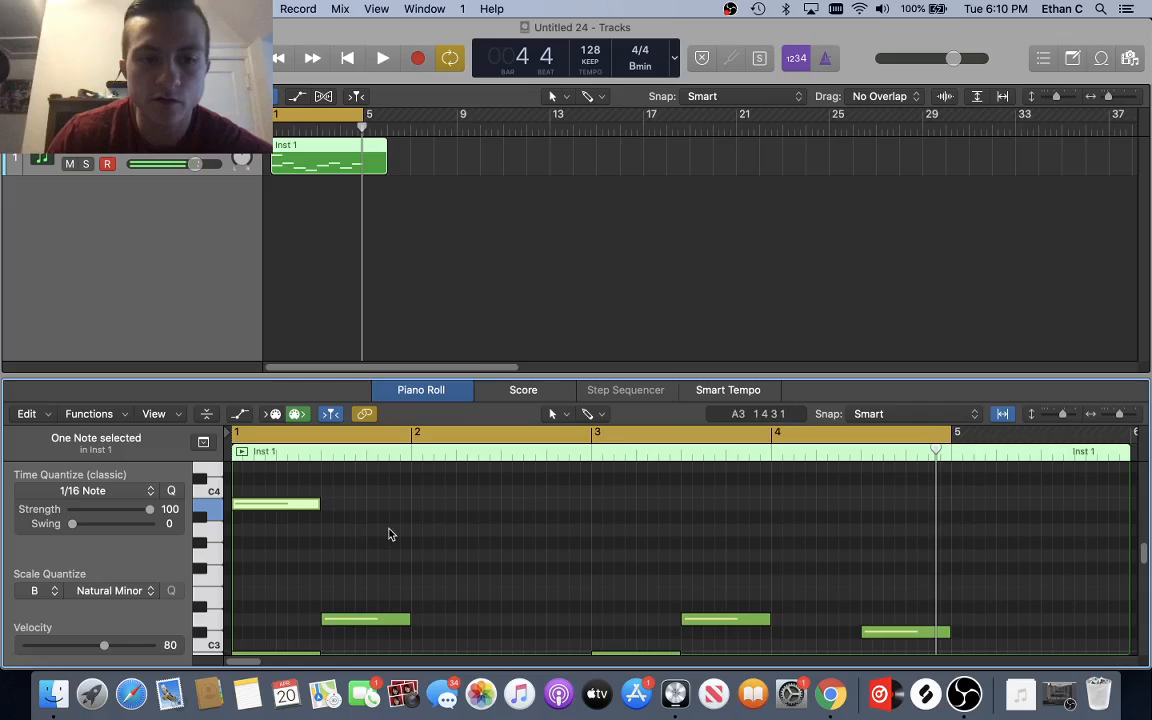
{"action": "scroll", "coordinate": [390, 534], "scroll_direction": "down", "scroll_amount": 1}
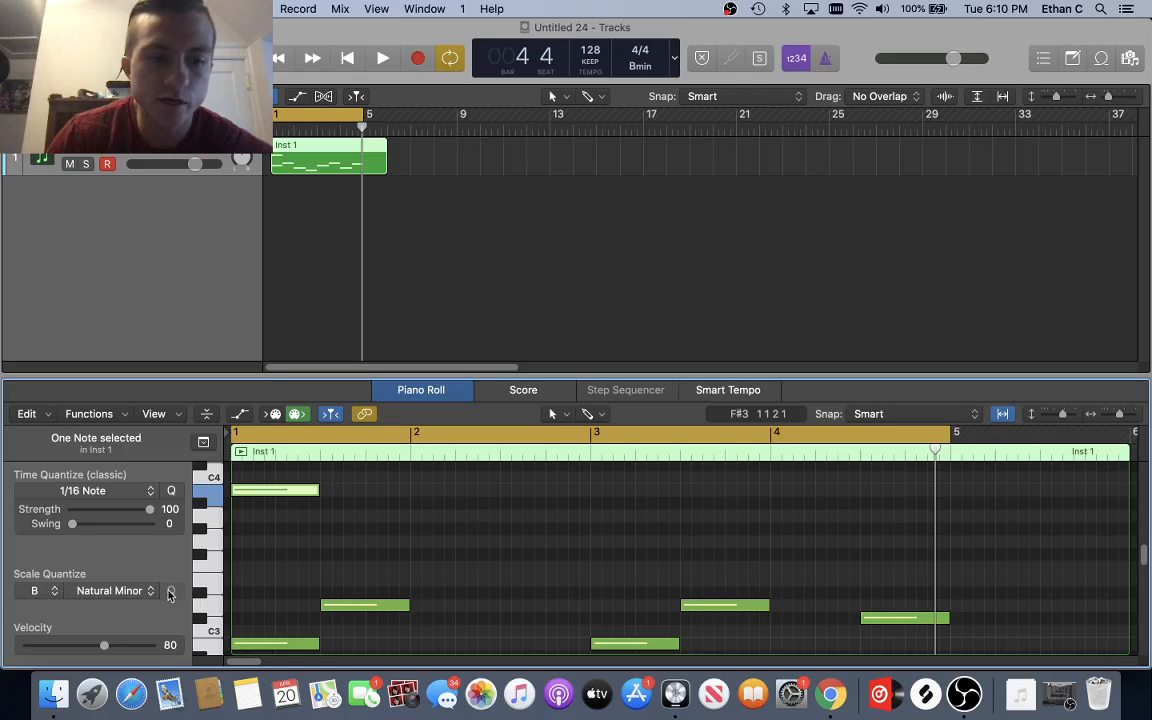
{"action": "scroll", "coordinate": [334, 586], "scroll_direction": "down", "scroll_amount": 2}
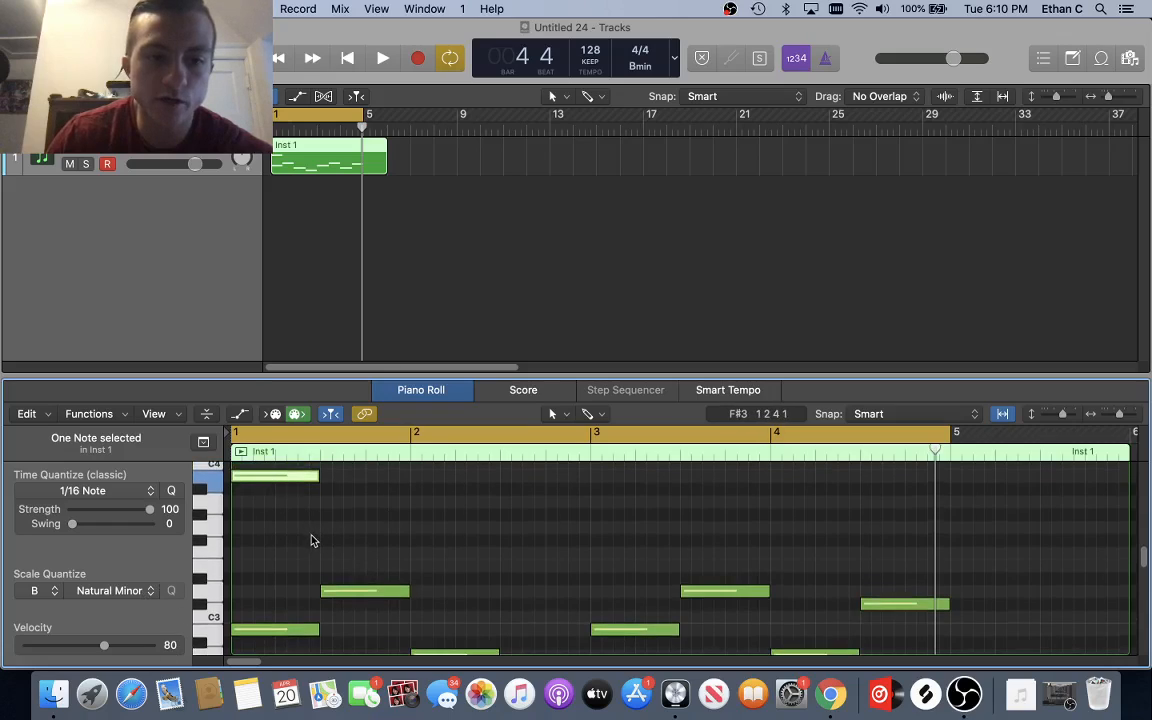
Step: Move the B3 note to A#3 and snap it back into B Natural Minor with Scale Quantize
{"action": "left_click", "coordinate": [269, 481]}
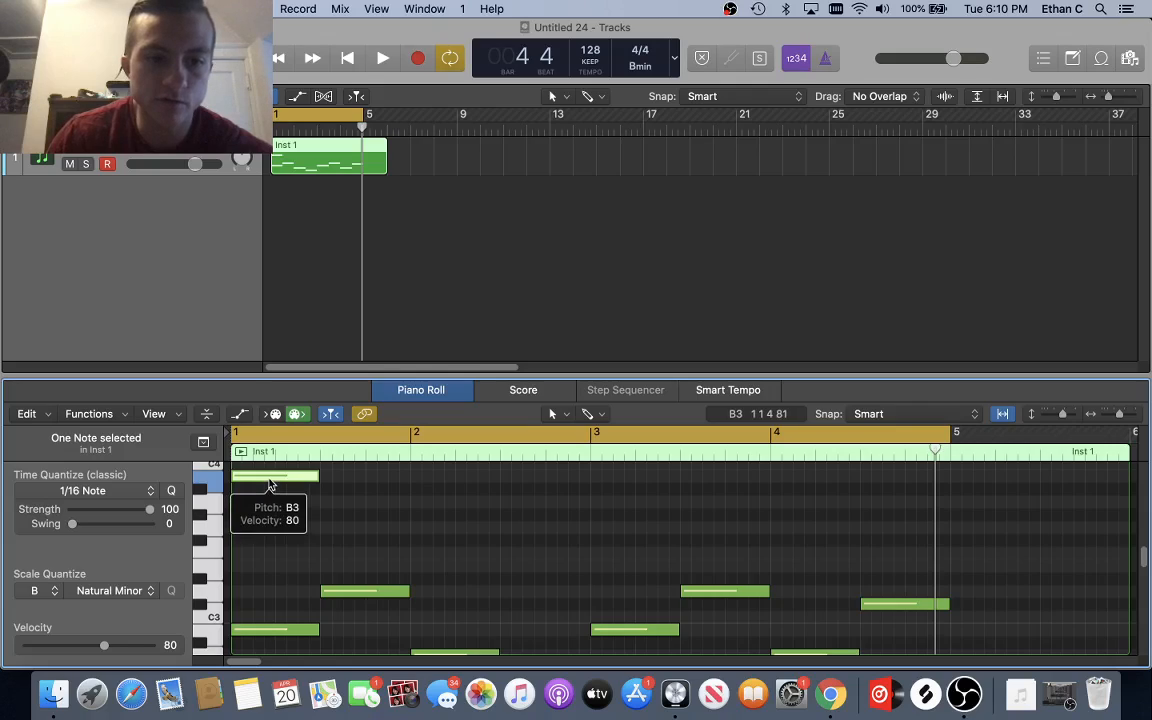
{"action": "left_click_drag", "start_coordinate": [269, 484], "coordinate": [270, 498]}
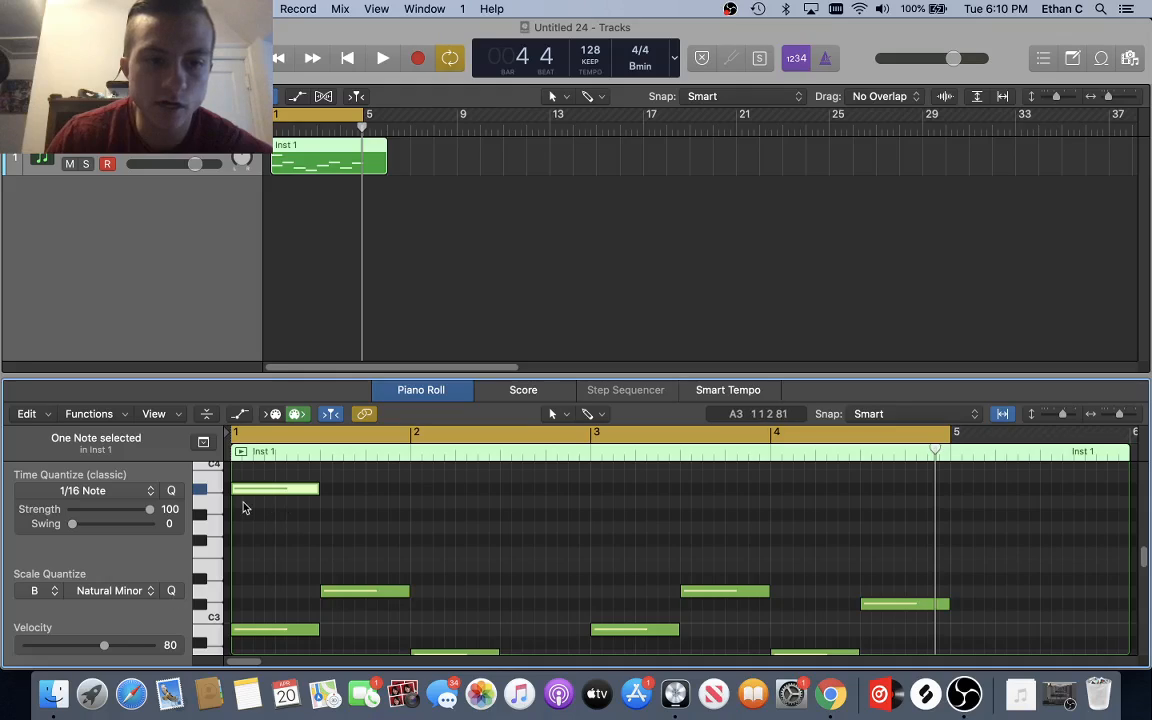
{"action": "left_click", "coordinate": [171, 591]}
{"action": "left_click", "coordinate": [280, 560]}
Step: Try the upper note in bar 1 at A3 and G3, and return it to B3
{"action": "left_click_drag", "start_coordinate": [271, 480], "coordinate": [272, 504]}
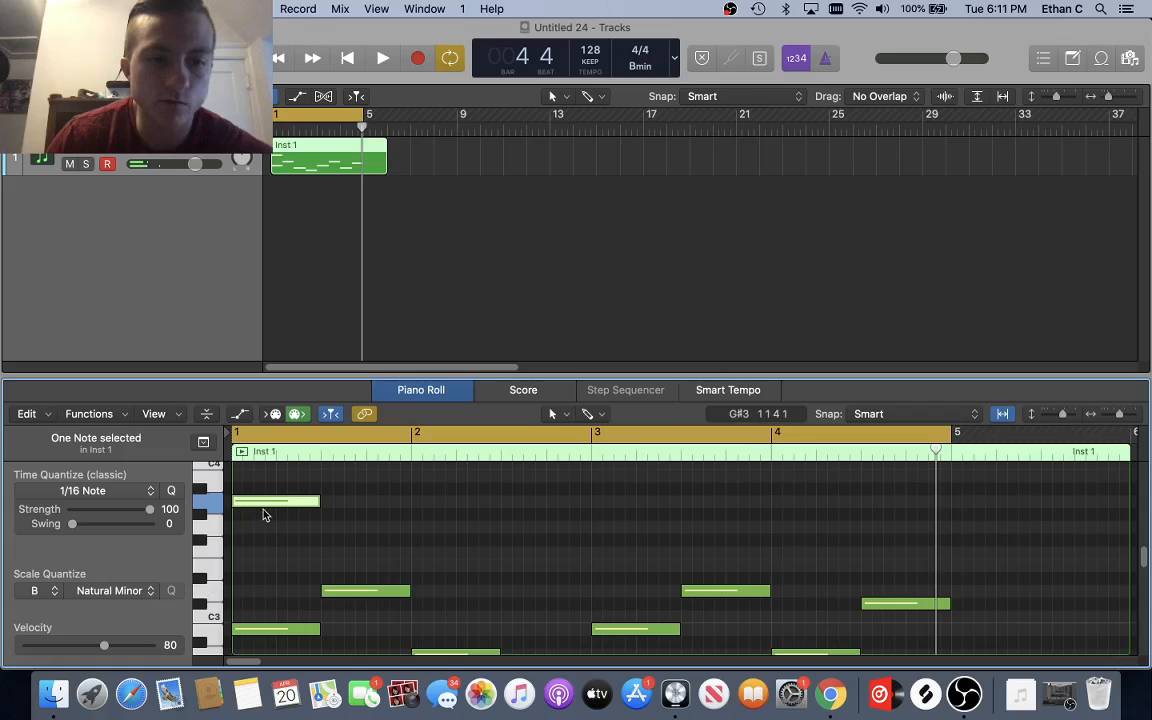
{"action": "left_click_drag", "start_coordinate": [268, 509], "coordinate": [270, 538]}
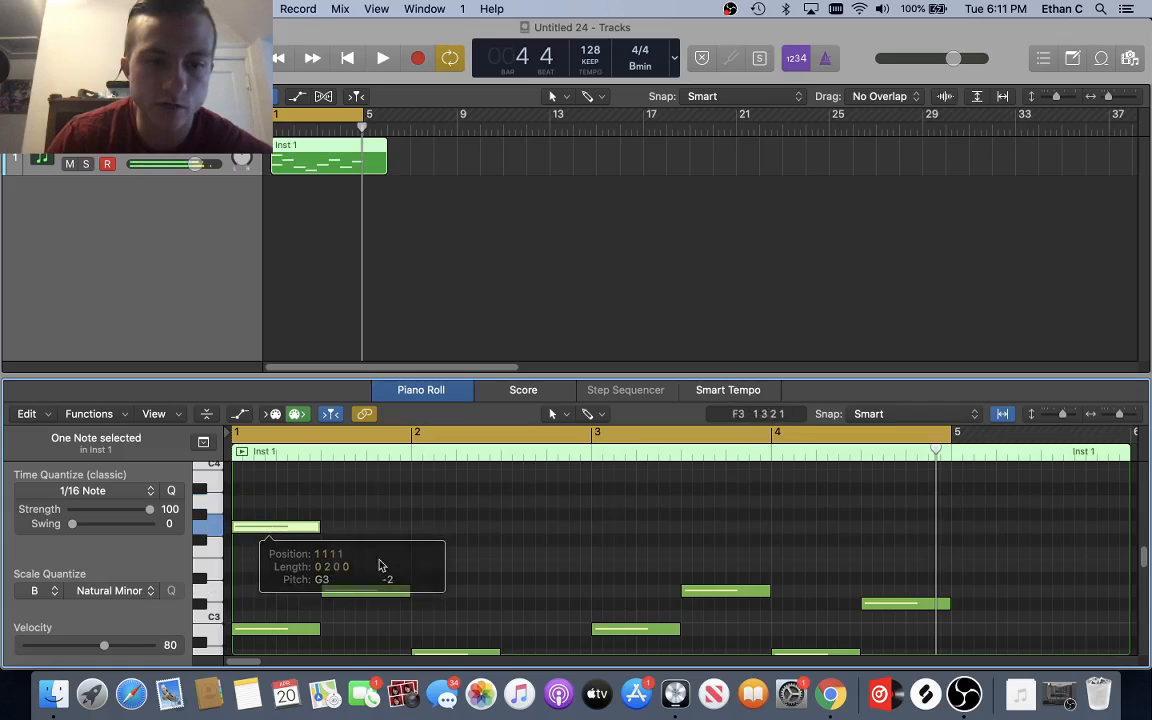
{"action": "scroll", "coordinate": [290, 545], "scroll_direction": "up", "scroll_amount": 1}
{"action": "scroll", "coordinate": [290, 545], "scroll_direction": "down", "scroll_amount": 1}
{"action": "left_click_drag", "start_coordinate": [280, 535], "coordinate": [281, 483]}
{"action": "left_click", "coordinate": [410, 541]}
Step: Add a half-bar G3 note at the start of bar 1 below the B3 note, and play it back
{"action": "scroll", "coordinate": [410, 541], "scroll_direction": "up", "scroll_amount": 1}
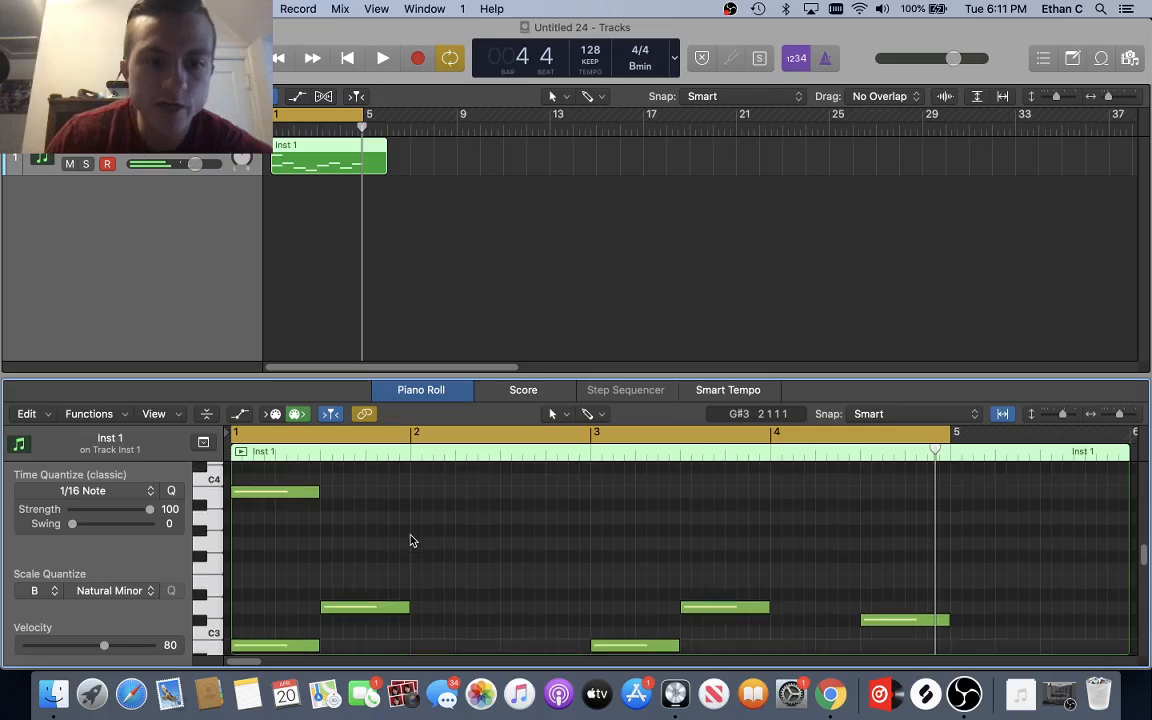
{"action": "scroll", "coordinate": [410, 541], "scroll_direction": "down", "scroll_amount": 1}
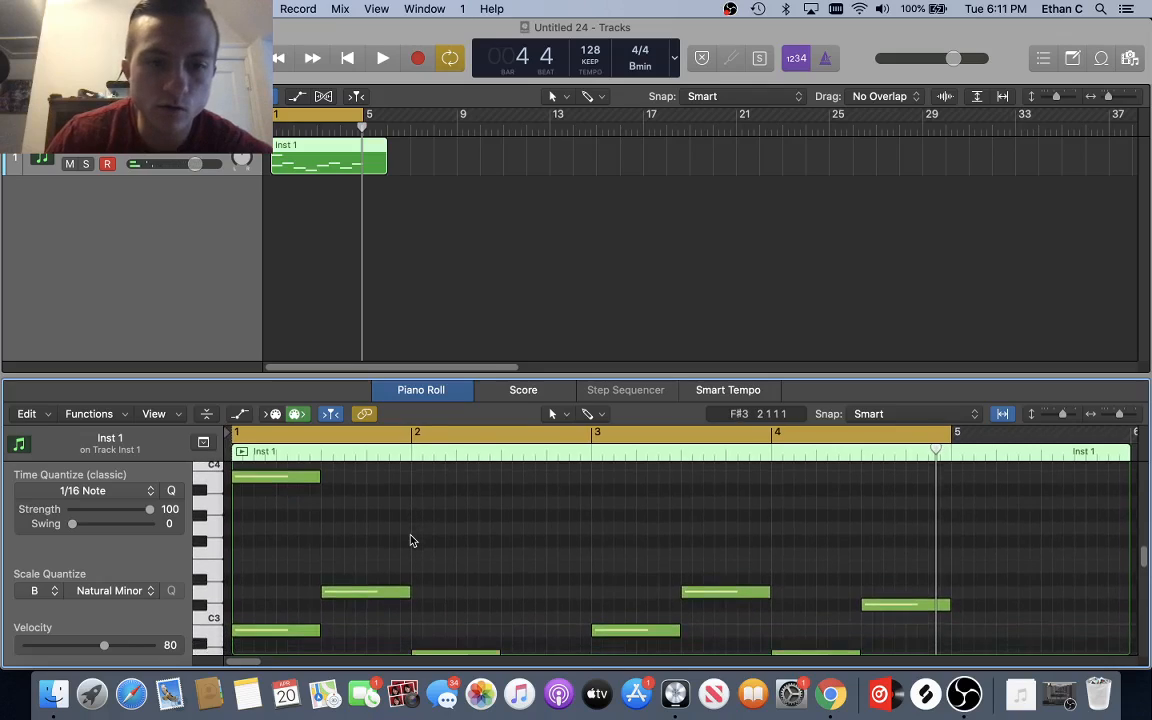
{"action": "scroll", "coordinate": [350, 632], "scroll_direction": "down", "scroll_amount": 1}
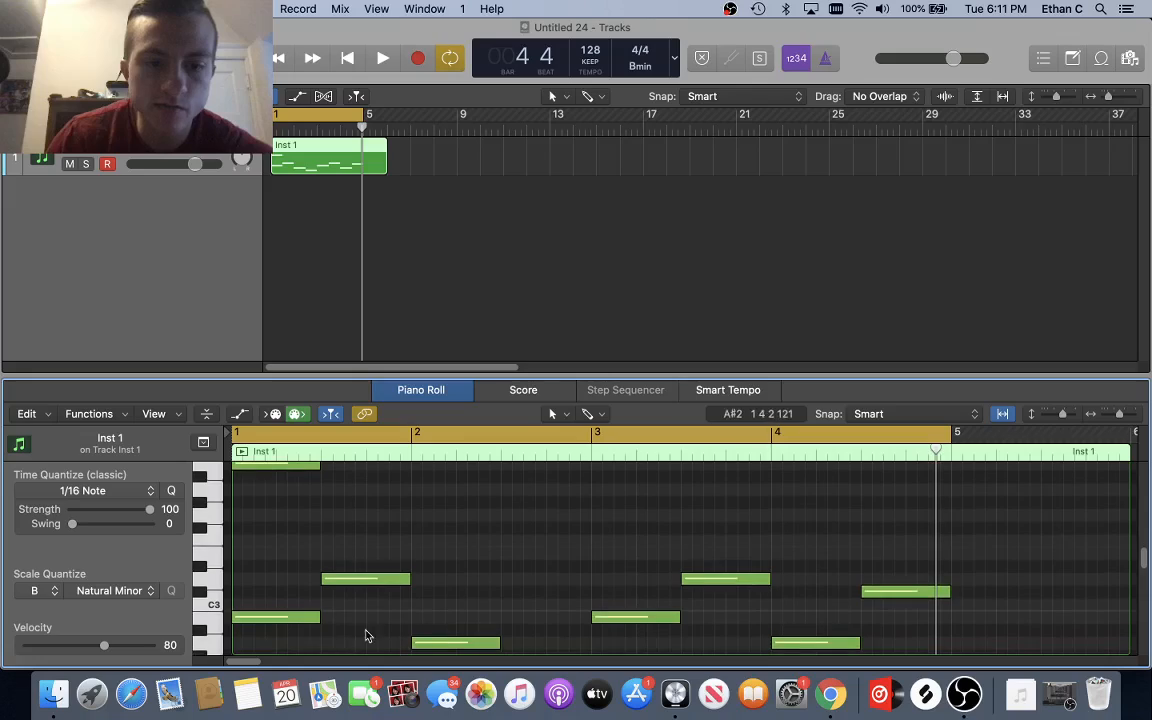
{"action": "scroll", "coordinate": [393, 609], "scroll_direction": "up", "scroll_amount": 2}
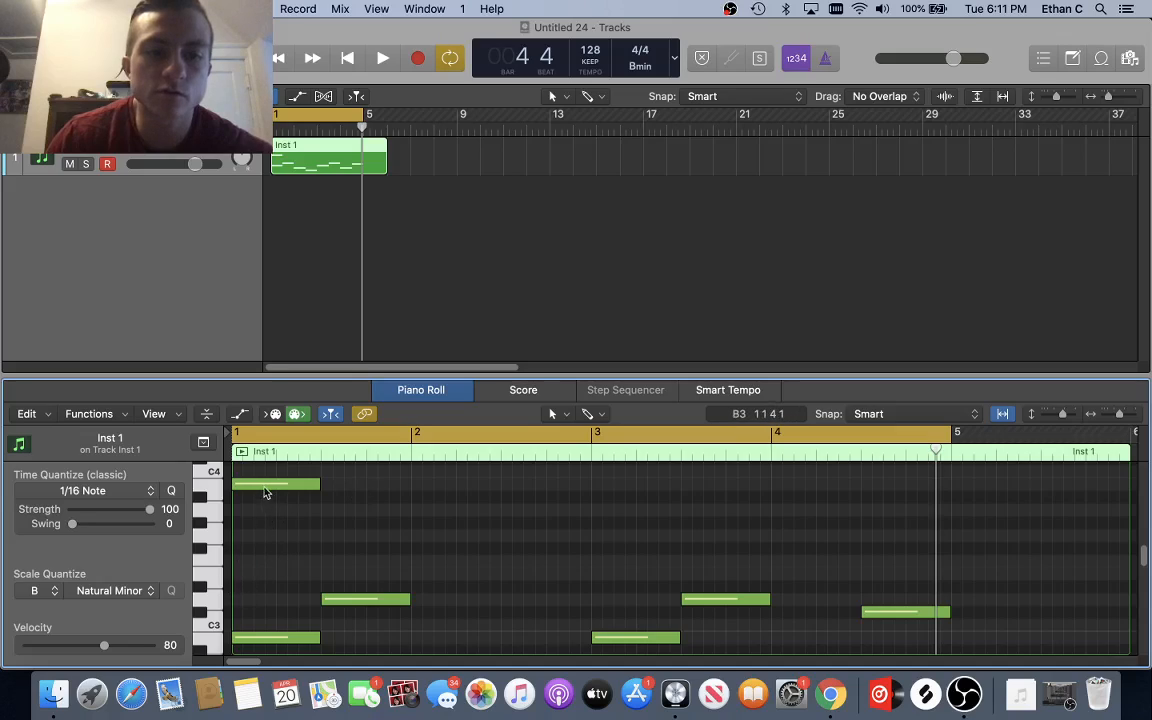
{"action": "mouse_move", "coordinate": [265, 490]}
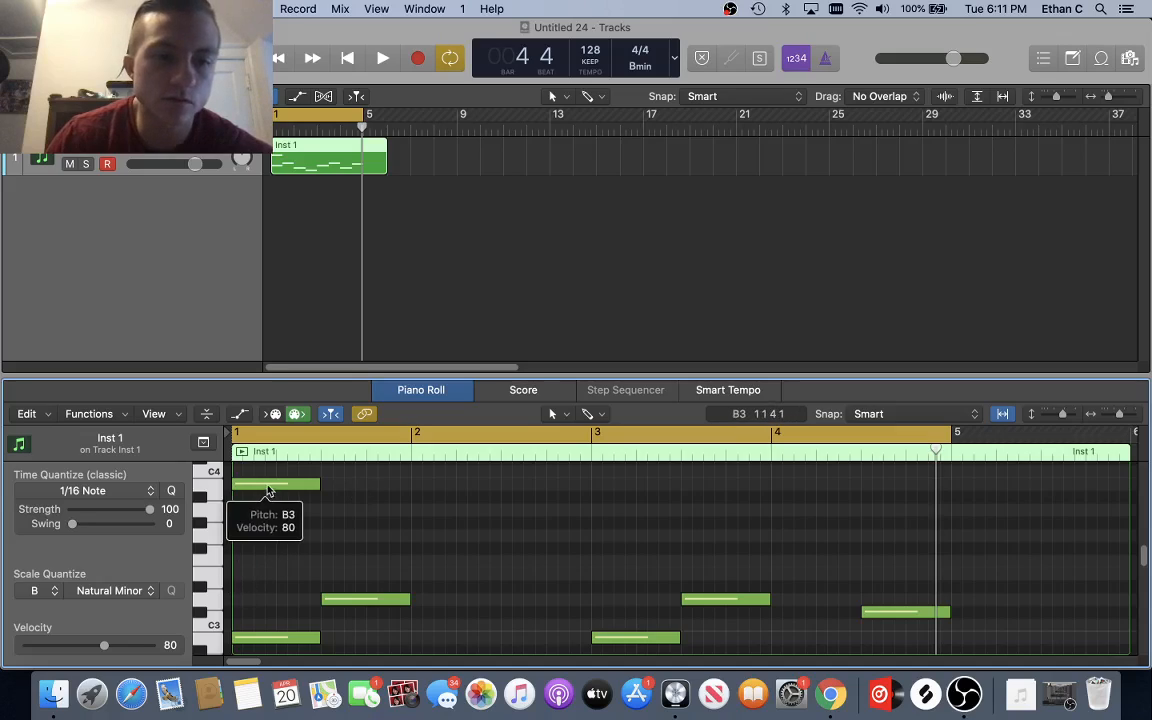
{"action": "left_click", "coordinate": [265, 490]}
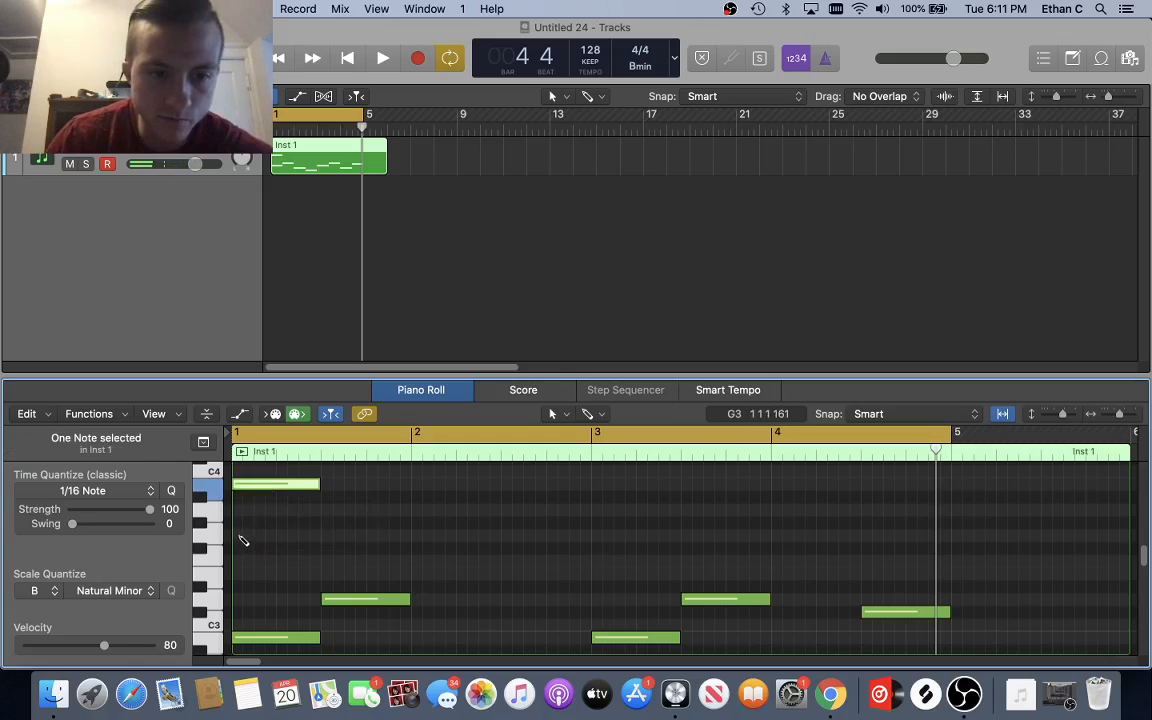
{"action": "left_click", "coordinate": [243, 540]}
{"action": "key", "text": "space"}
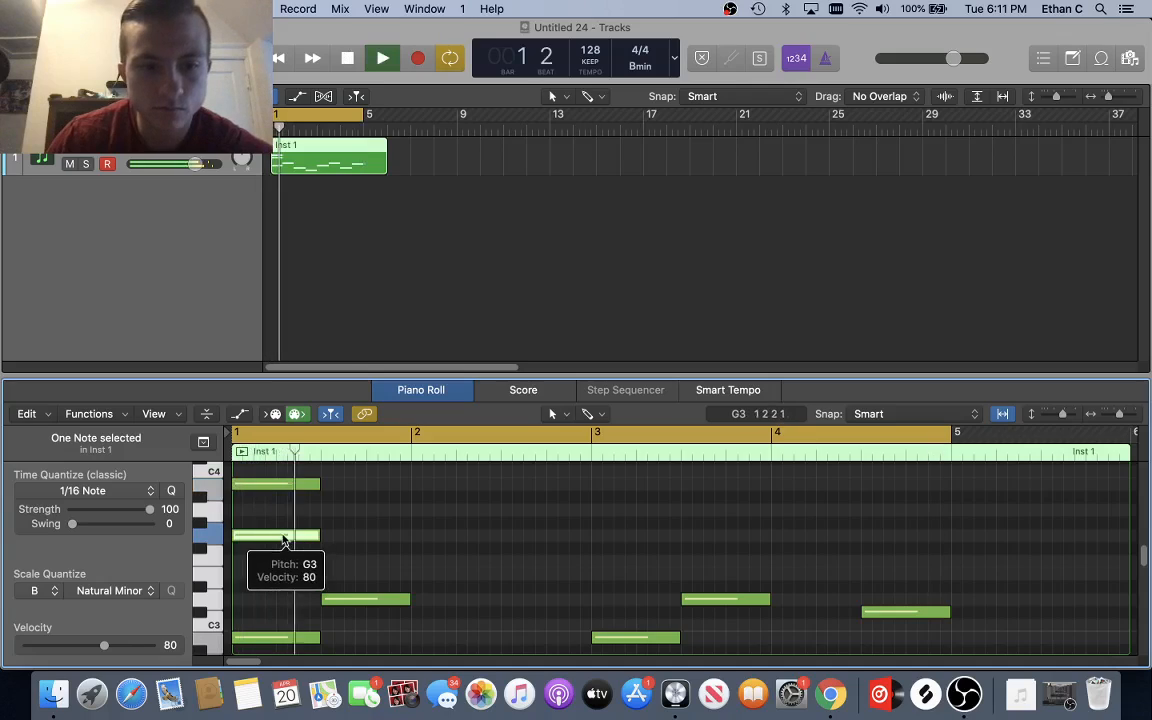
{"action": "key", "text": "space"}
Step: Move the G3 note at the start of bar 1 down to F#3, and play back the chord
{"action": "mouse_move", "coordinate": [260, 542]}
{"action": "left_mouse_down"}
{"action": "mouse_move", "coordinate": [265, 560]}
{"action": "mouse_move", "coordinate": [267, 550]}
{"action": "left_mouse_up"}
{"action": "key", "text": "space"}
{"action": "key", "text": "space"}
{"action": "key", "text": "space"}
{"action": "left_click", "coordinate": [272, 553]}
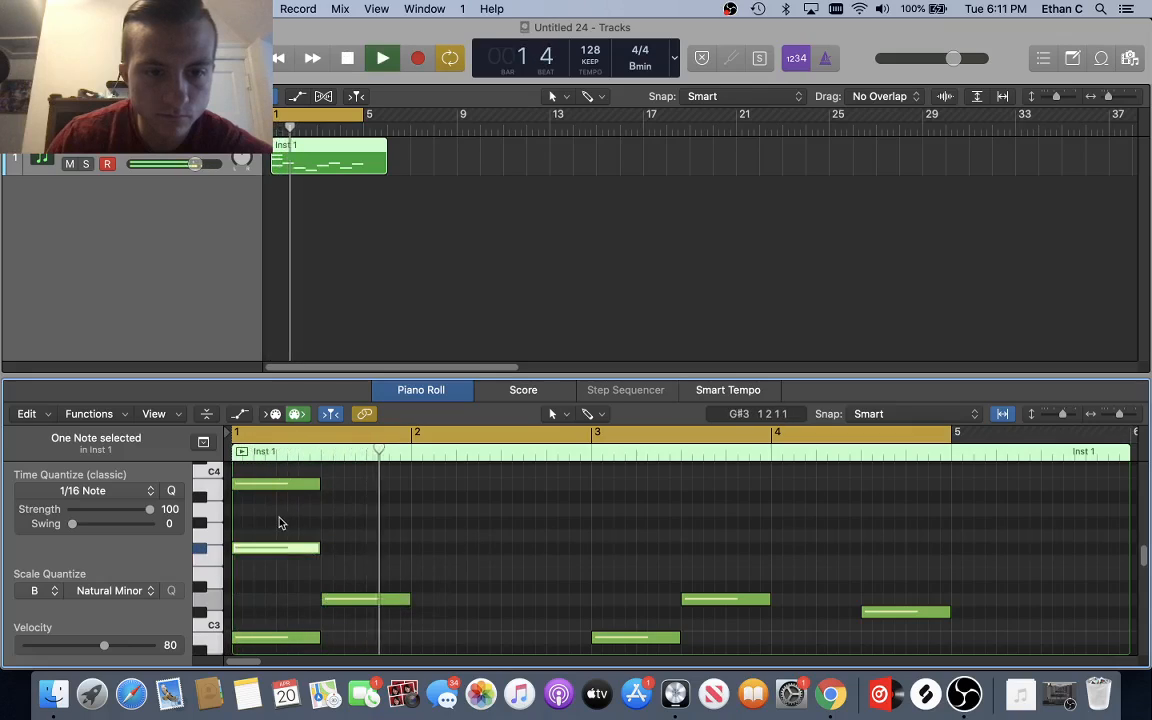
{"action": "key", "text": "space"}
{"action": "left_click", "coordinate": [358, 552]}
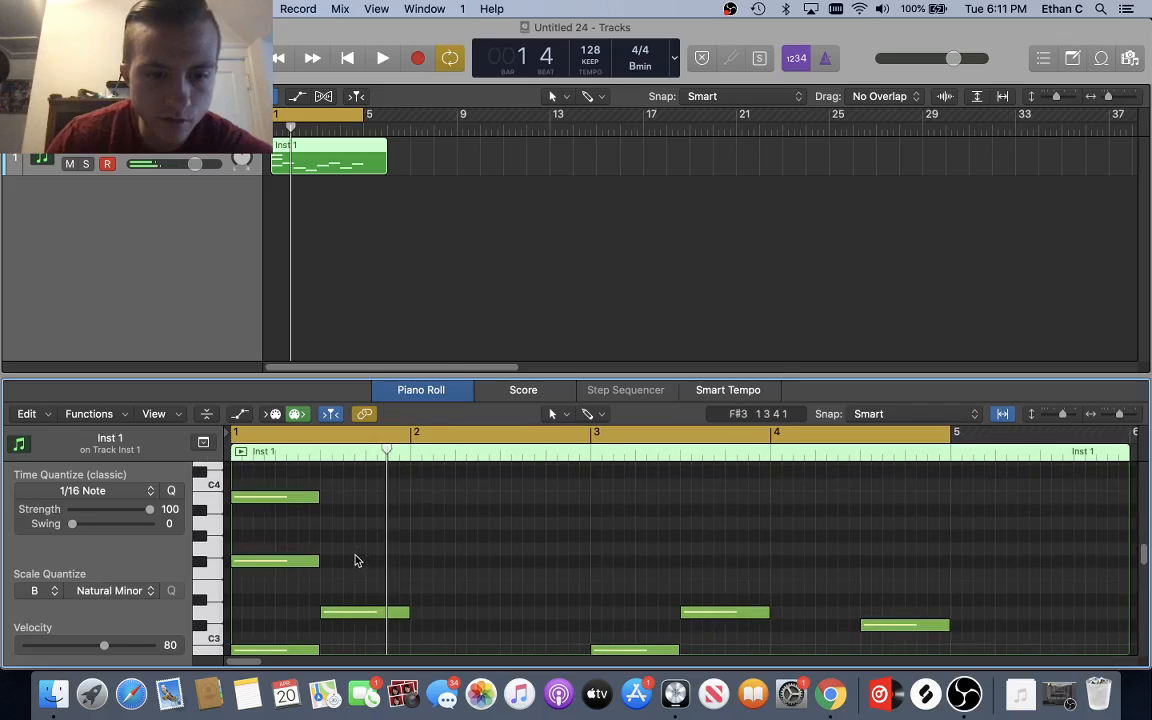
Step: Add half-bar D4 and B3 notes in the second half of bar 1, lower the B3 to A3, and play it back
{"action": "scroll", "coordinate": [355, 559], "scroll_direction": "up", "scroll_amount": 2}
{"action": "left_click", "coordinate": [322, 485]}
{"action": "scroll", "coordinate": [393, 559], "scroll_direction": "down", "scroll_amount": 1}
{"action": "scroll", "coordinate": [385, 556], "scroll_direction": "up", "scroll_amount": 1}
{"action": "left_click", "coordinate": [322, 516]}
{"action": "key", "text": "space"}
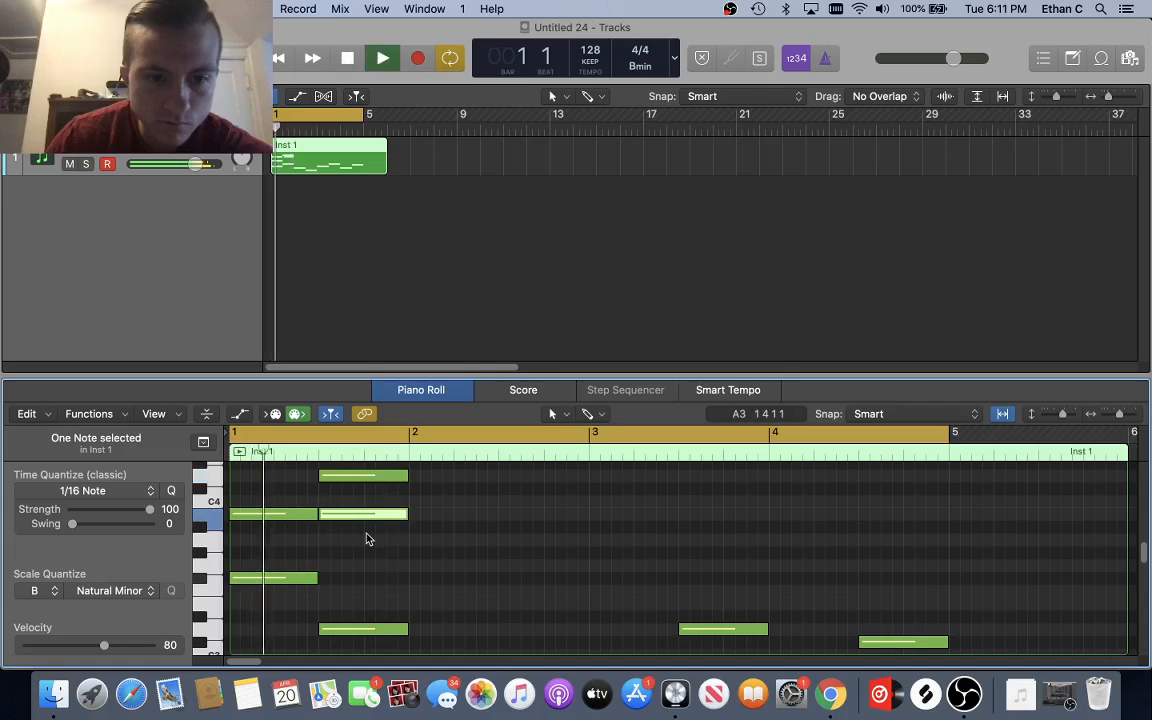
{"action": "left_click_drag", "start_coordinate": [360, 515], "coordinate": [360, 541]}
{"action": "key", "text": "space"}
Step: Add half-bar upper notes in bar 2: A3 at its start and G3 on its third beat
{"action": "scroll", "coordinate": [506, 563], "scroll_direction": "down", "scroll_amount": 3}
{"action": "scroll", "coordinate": [506, 565], "scroll_direction": "up", "scroll_amount": 1}
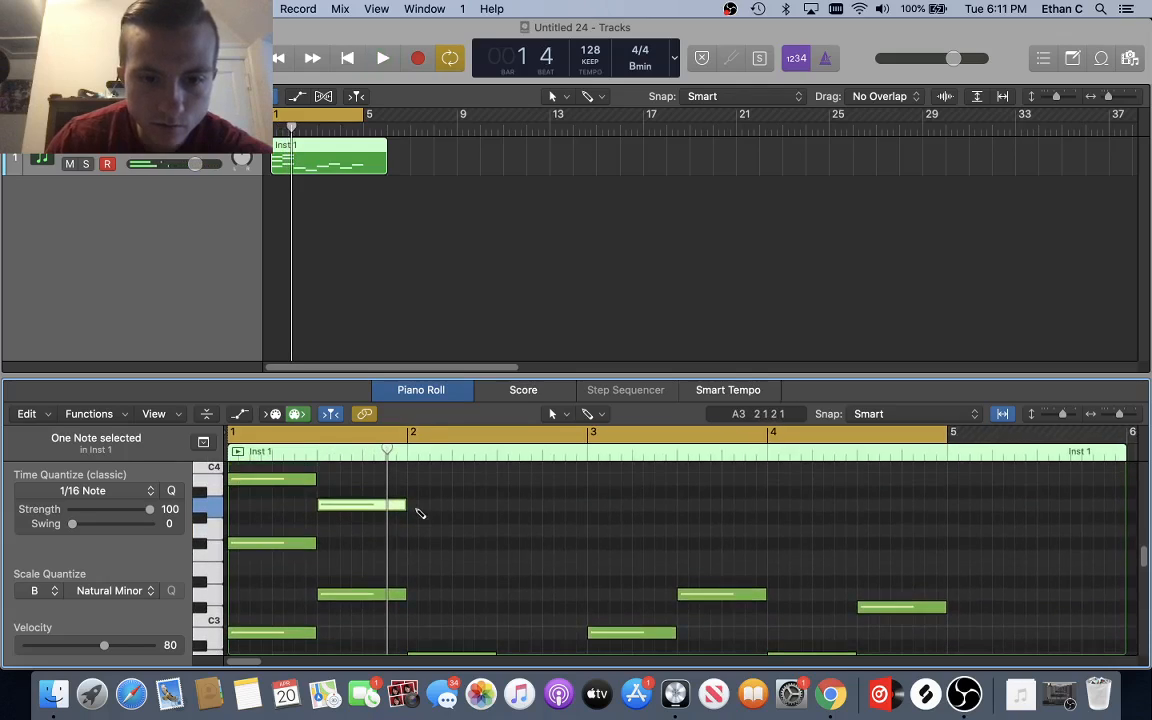
{"action": "left_click", "coordinate": [413, 505]}
{"action": "scroll", "coordinate": [531, 545], "scroll_direction": "down", "scroll_amount": 3}
{"action": "scroll", "coordinate": [531, 545], "scroll_direction": "up", "scroll_amount": 3}
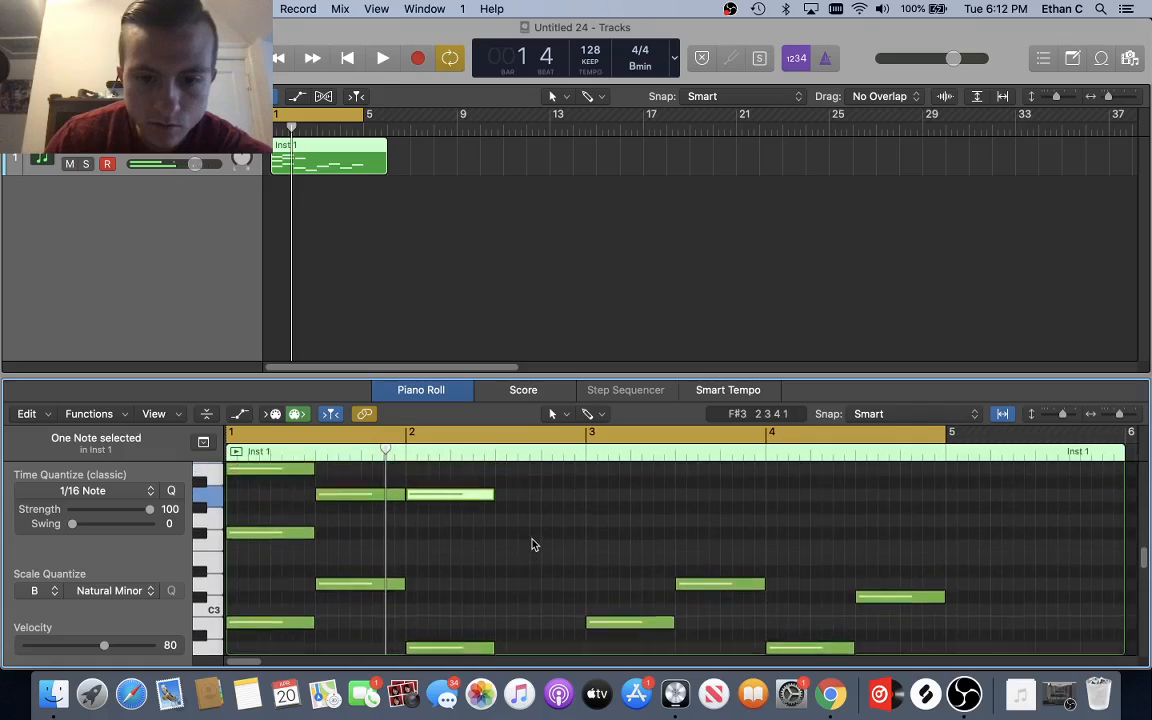
{"action": "left_click", "coordinate": [504, 530]}
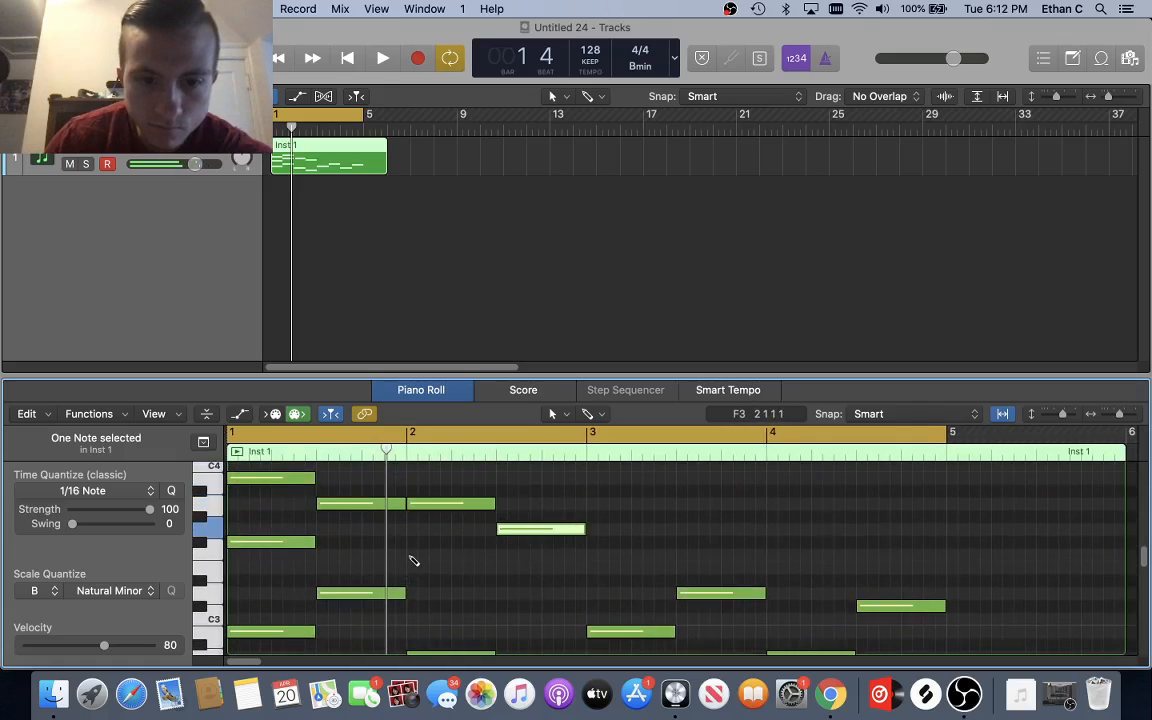
Step: Add half-bar middle notes in bar 2, E3 at its start and D3 on its third beat, and play back
{"action": "left_click", "coordinate": [413, 561]}
{"action": "mouse_move", "coordinate": [419, 553]}
{"action": "left_mouse_down"}
{"action": "mouse_move", "coordinate": [421, 543]}
{"action": "mouse_move", "coordinate": [430, 583]}
{"action": "mouse_move", "coordinate": [432, 570]}
{"action": "left_mouse_up"}
{"action": "key", "text": "space"}
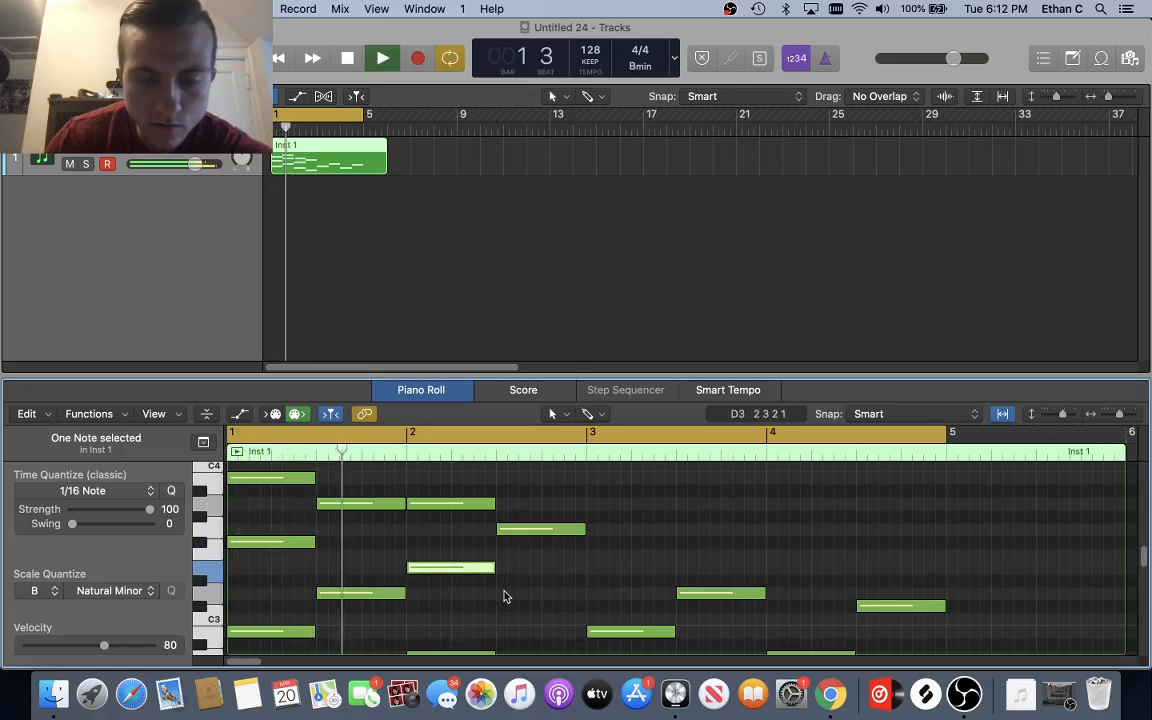
{"action": "key", "text": "space"}
{"action": "scroll", "coordinate": [538, 582], "scroll_direction": "down", "scroll_amount": 2}
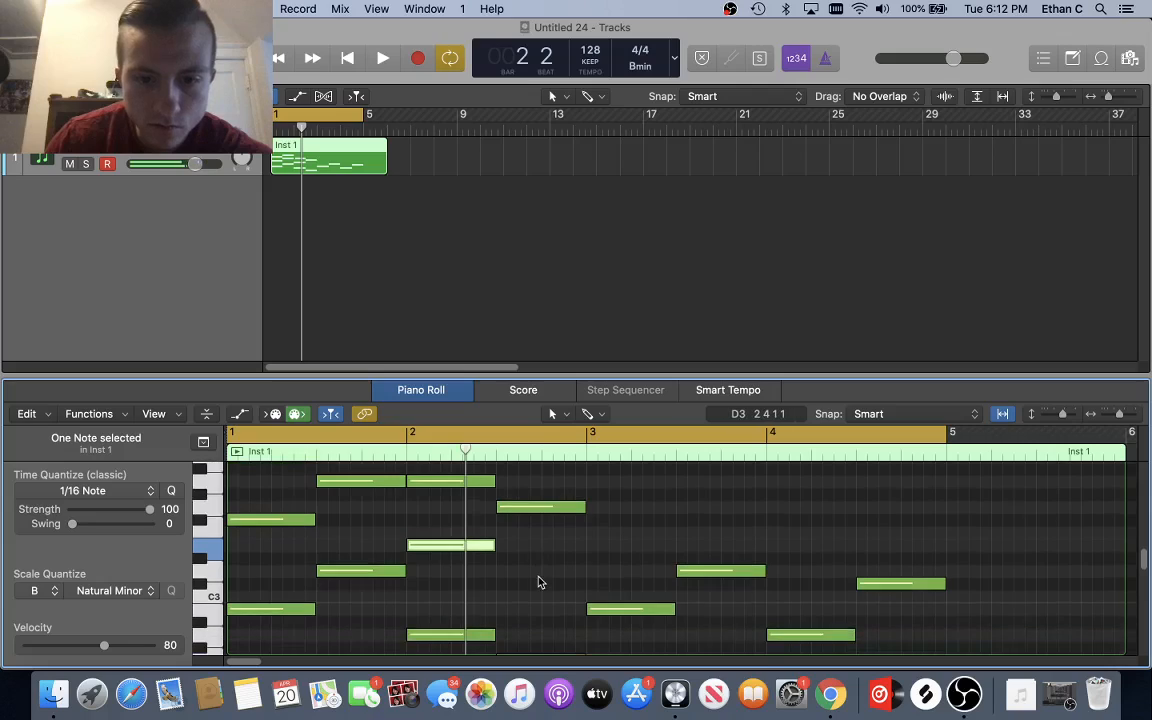
{"action": "left_click", "coordinate": [499, 573]}
{"action": "key", "text": "space"}
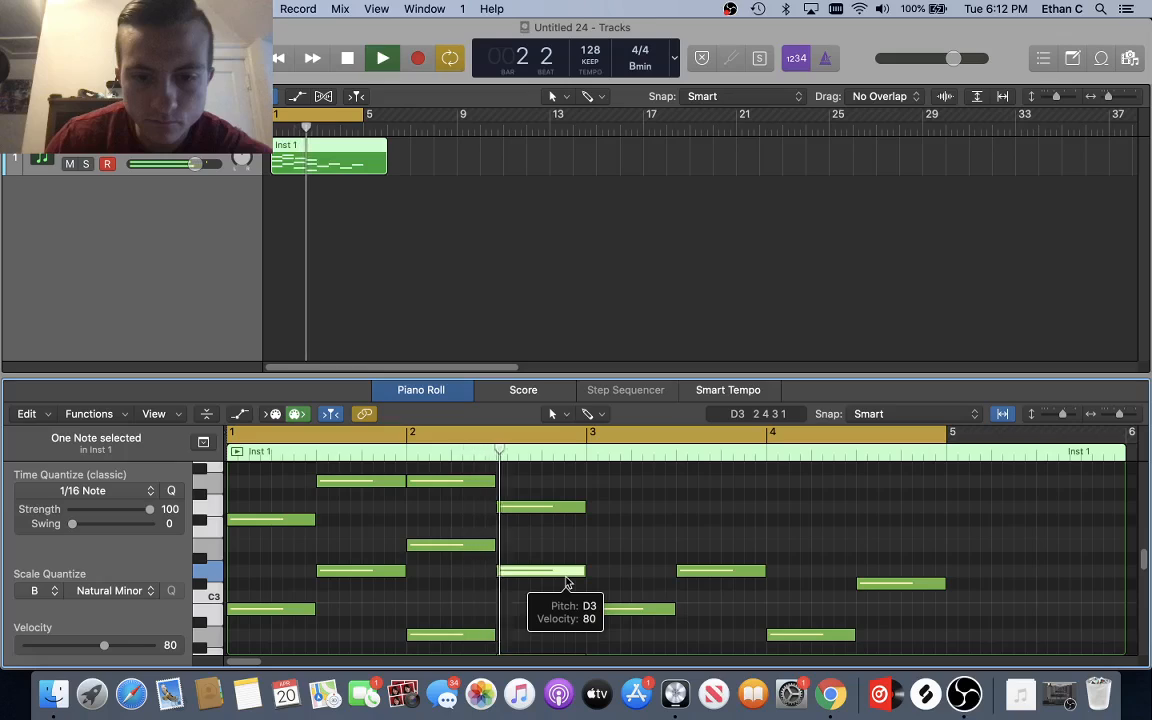
{"action": "key", "text": "space"}
Step: Delete the four single bass notes in bars 3 and 4
{"action": "scroll", "coordinate": [566, 583], "scroll_direction": "right", "scroll_amount": 4}
{"action": "scroll", "coordinate": [530, 540], "scroll_direction": "down", "scroll_amount": 1}
{"action": "left_click_drag", "start_coordinate": [500, 503], "coordinate": [766, 645]}
{"action": "right_click", "coordinate": [727, 547]}
{"action": "left_click", "coordinate": [760, 298]}
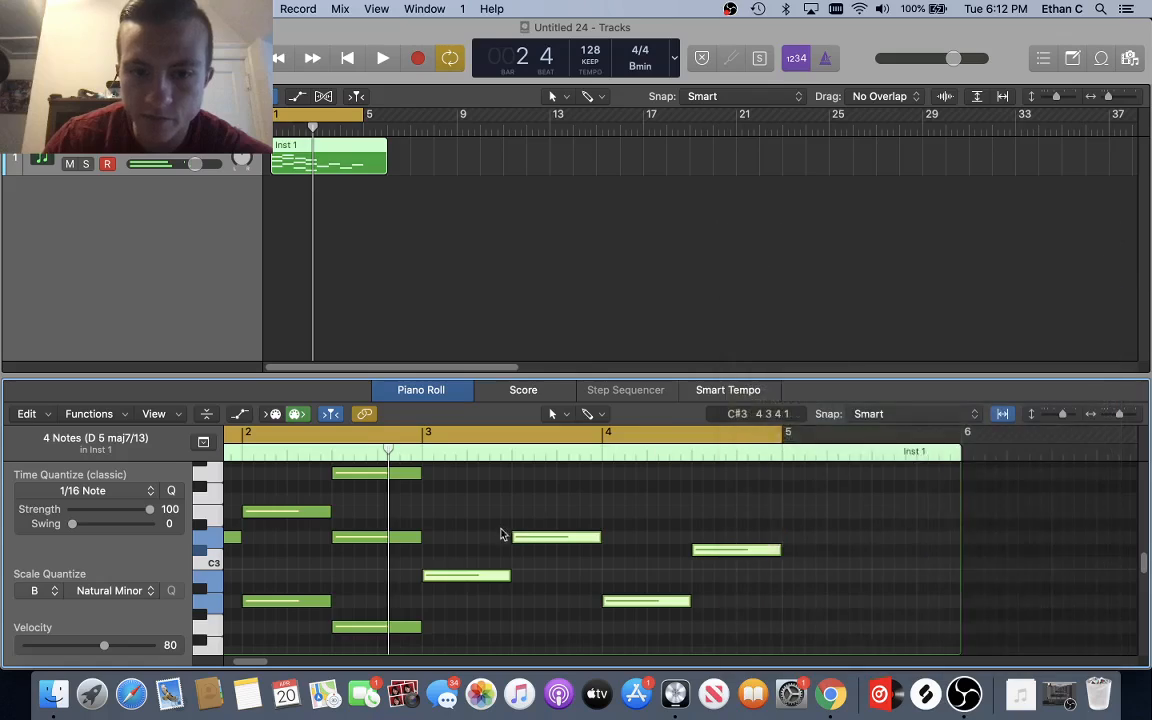
Step: Duplicate all the notes of bars 1 and 2 and place the copy at the start of bar 3
{"action": "scroll", "coordinate": [388, 560], "scroll_direction": "left", "scroll_amount": 3}
{"action": "key", "text": "super+a"}
{"action": "key", "text": "super+r"}
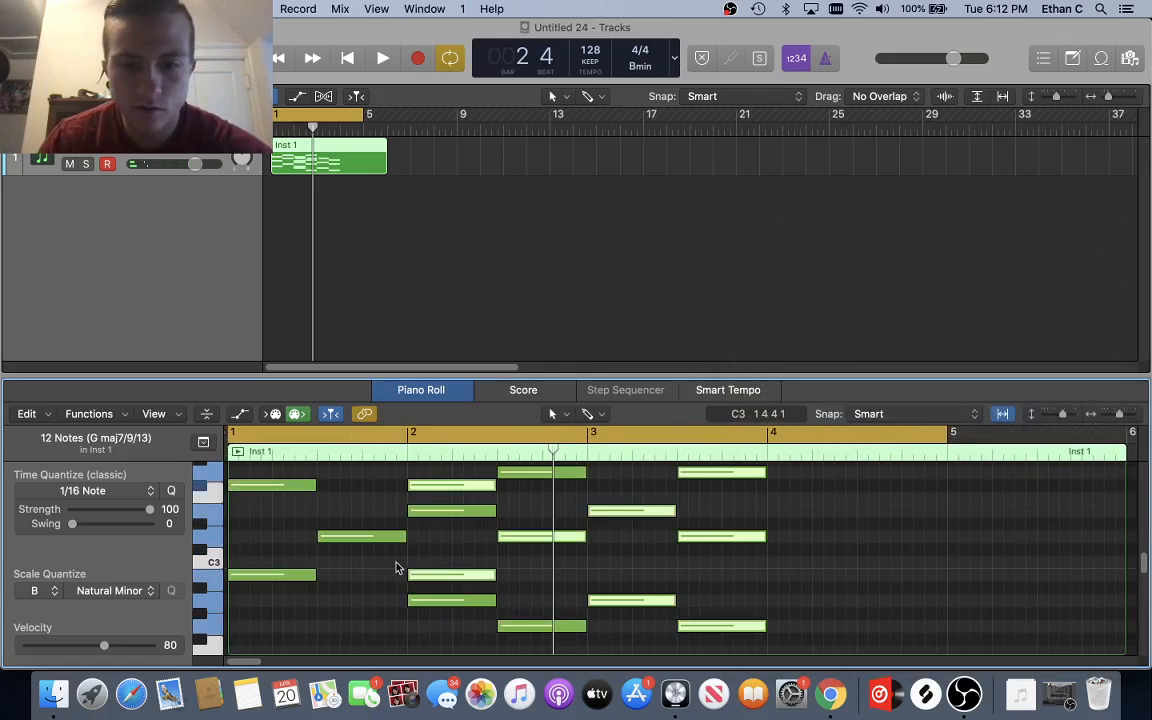
{"action": "left_click_drag", "start_coordinate": [455, 576], "coordinate": [630, 577]}
Step: Raise the last chord in bar 4 six semitones to C#3, snap it to B Natural Minor with Scale Quantize, and play it back
{"action": "scroll", "coordinate": [655, 590], "scroll_direction": "right", "scroll_amount": 3}
{"action": "scroll", "coordinate": [655, 590], "scroll_direction": "right", "scroll_amount": 2}
{"action": "left_click_drag", "start_coordinate": [688, 649], "coordinate": [676, 553]}
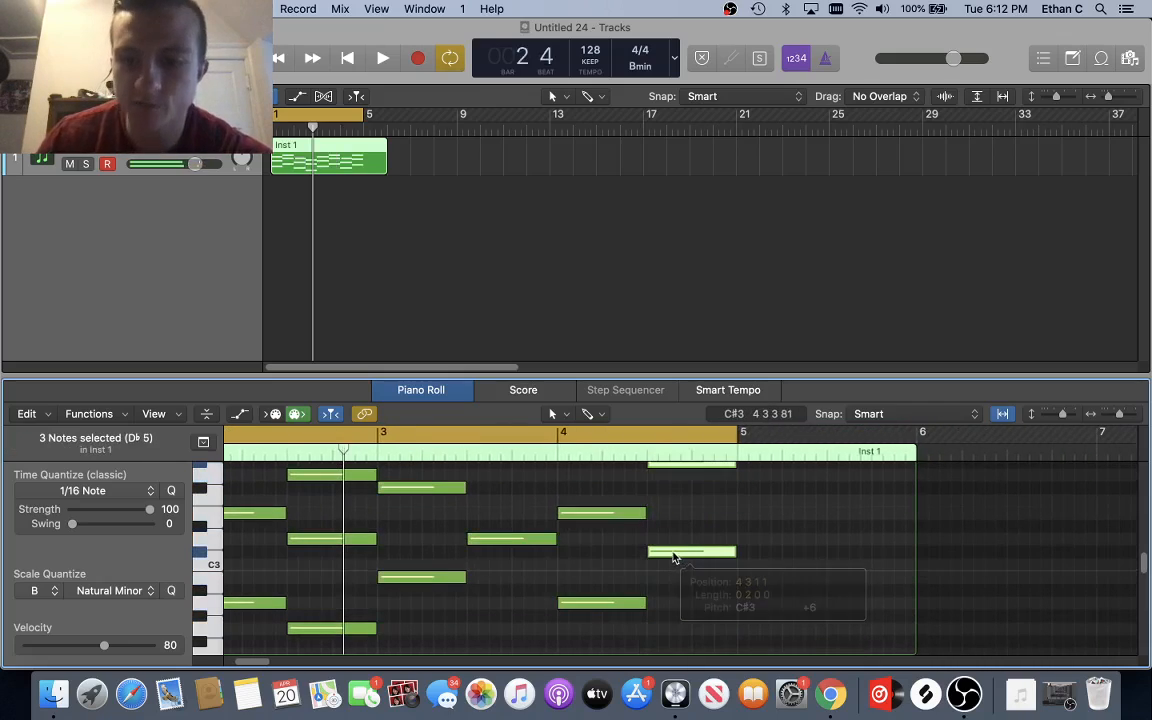
{"action": "scroll", "coordinate": [673, 562], "scroll_direction": "left", "scroll_amount": 3}
{"action": "scroll", "coordinate": [673, 562], "scroll_direction": "up", "scroll_amount": 2}
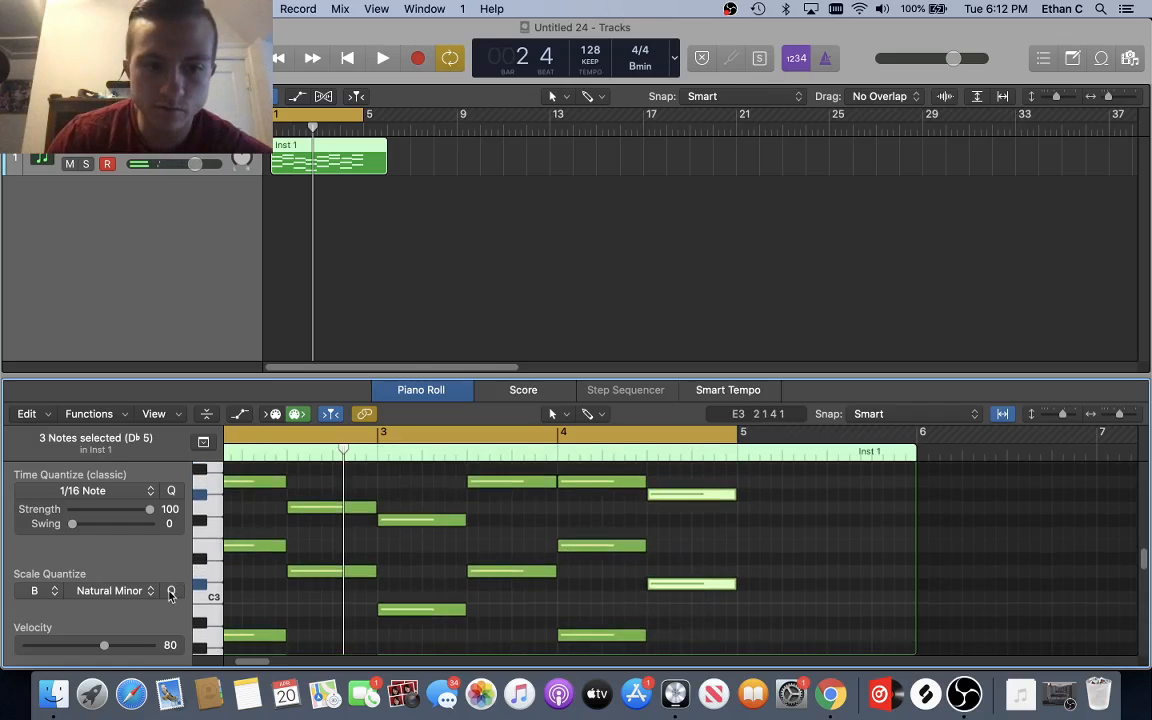
{"action": "scroll", "coordinate": [748, 491], "scroll_direction": "up", "scroll_amount": 2}
{"action": "key", "text": "space"}
{"action": "scroll", "coordinate": [687, 496], "scroll_direction": "right", "scroll_amount": 3}
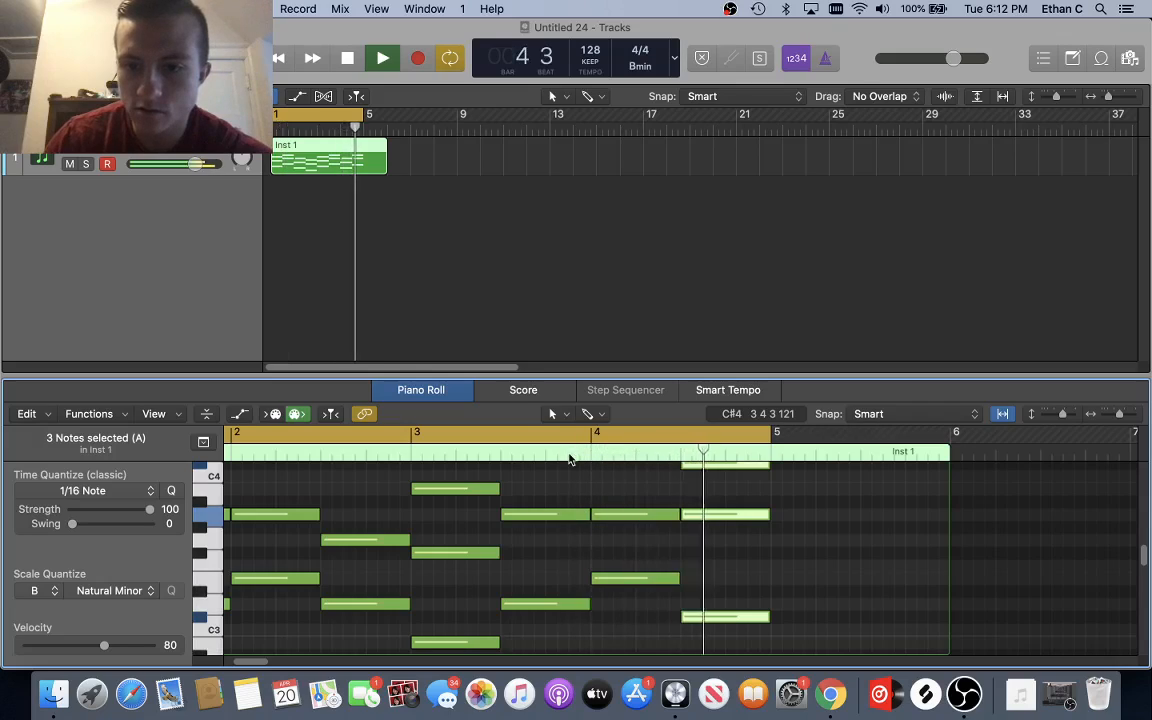
{"action": "key", "text": "space"}
Step: Try the middle note of the last chord at G3 and F#3, playing back each version
{"action": "left_click_drag", "start_coordinate": [712, 514], "coordinate": [710, 551]}
{"action": "key", "text": "space"}
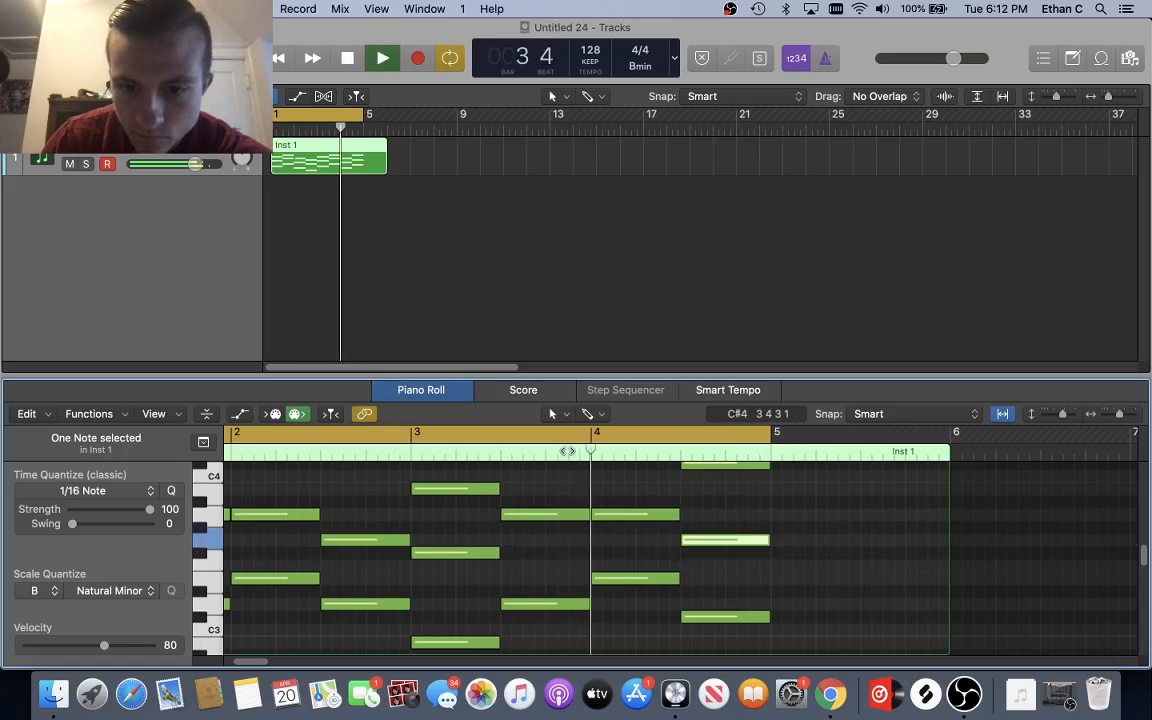
{"action": "key", "text": "space"}
{"action": "mouse_move", "coordinate": [717, 541]}
{"action": "left_mouse_down"}
{"action": "mouse_move", "coordinate": [715, 566]}
{"action": "mouse_move", "coordinate": [712, 552]}
{"action": "left_mouse_up"}
{"action": "key", "text": "space"}
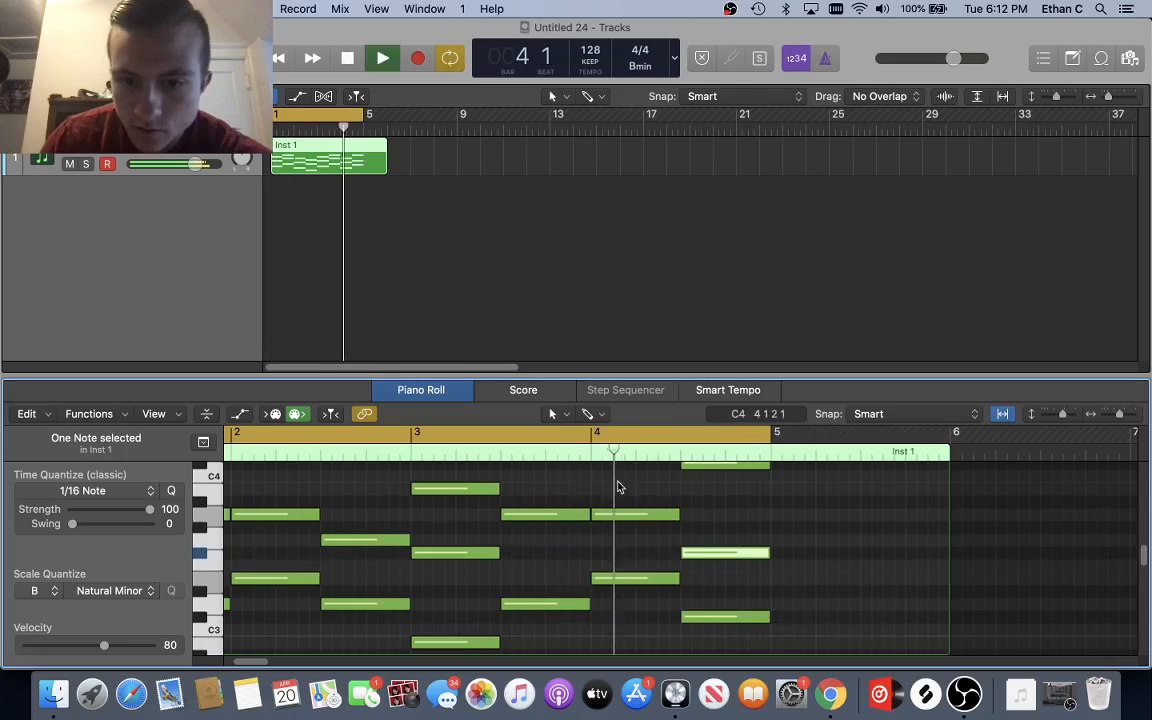
{"action": "key", "text": "space"}
Step: Lower the last chord's top note to B3 and its middle note to E3, playing back each change
{"action": "left_click_drag", "start_coordinate": [694, 464], "coordinate": [712, 489]}
{"action": "key", "text": "space"}
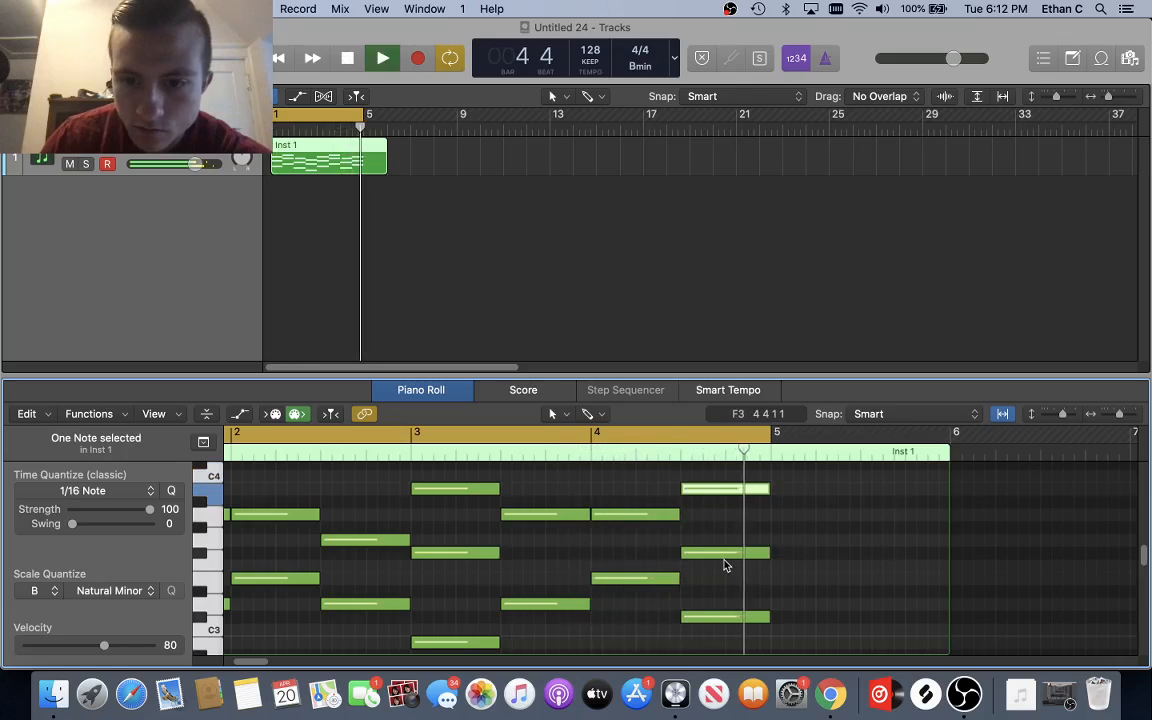
{"action": "key", "text": "space"}
{"action": "left_click_drag", "start_coordinate": [718, 557], "coordinate": [717, 578]}
{"action": "key", "text": "space"}
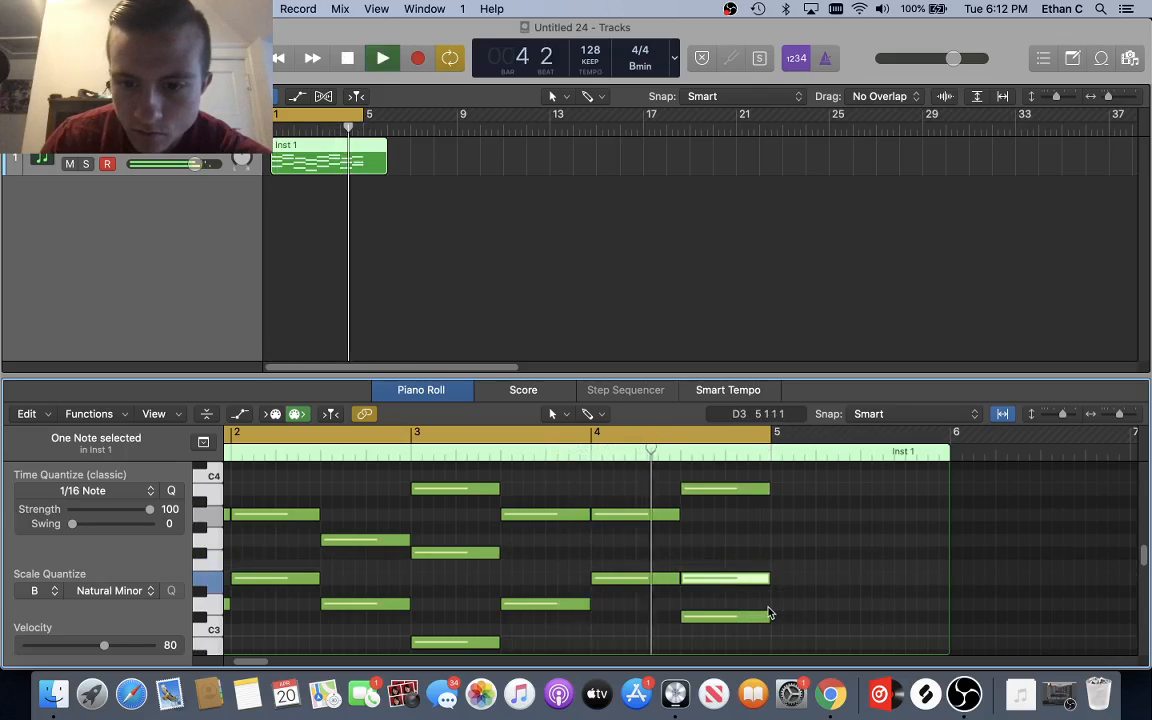
Step: Try the last chord's top note at G3, return it up to C#4, and play back
{"action": "left_click_drag", "start_coordinate": [704, 496], "coordinate": [710, 541]}
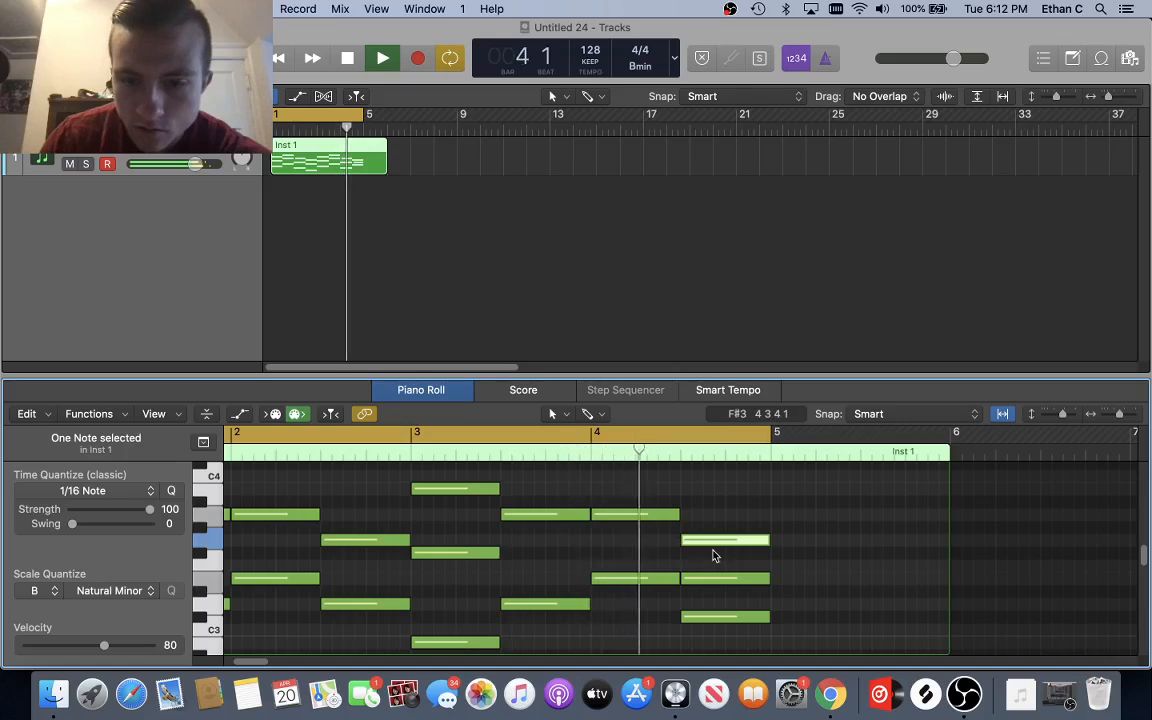
{"action": "key", "text": "space"}
{"action": "left_click_drag", "start_coordinate": [712, 545], "coordinate": [712, 482]}
{"action": "left_click_drag", "start_coordinate": [714, 468], "coordinate": [714, 467]}
{"action": "key", "text": "space"}
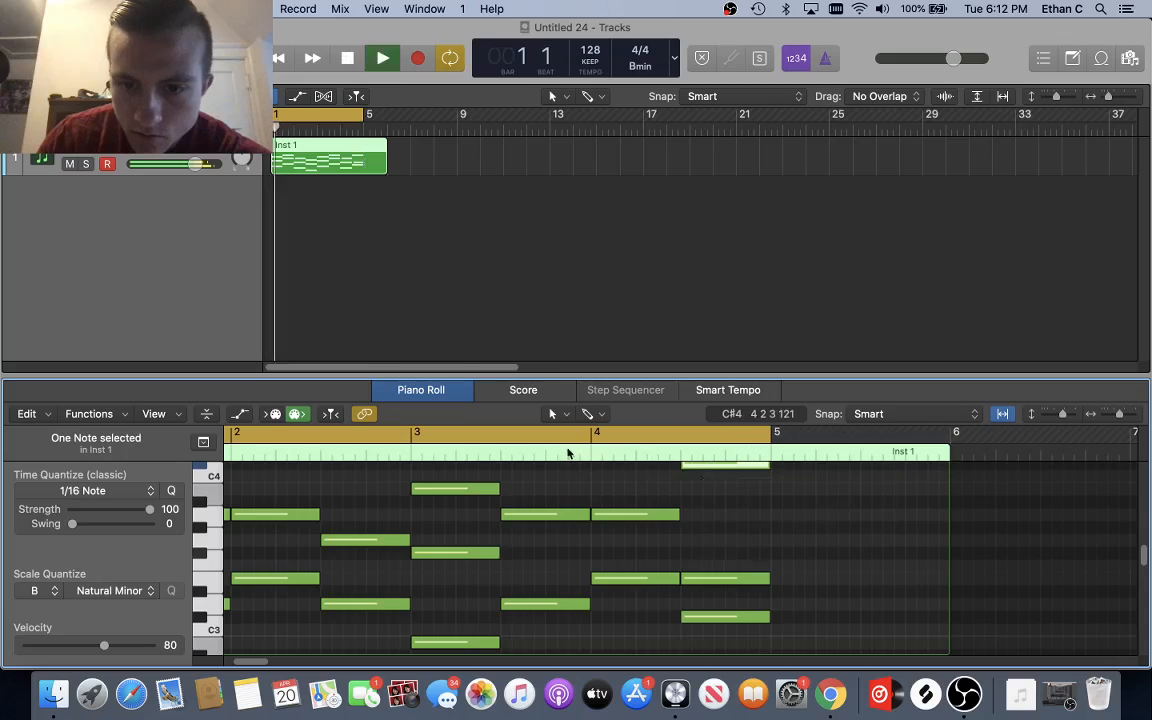
Step: Try the last chord's middle note at F#3 and A3, replaying from near the end of bar 3
{"action": "left_click_drag", "start_coordinate": [745, 582], "coordinate": [735, 556]}
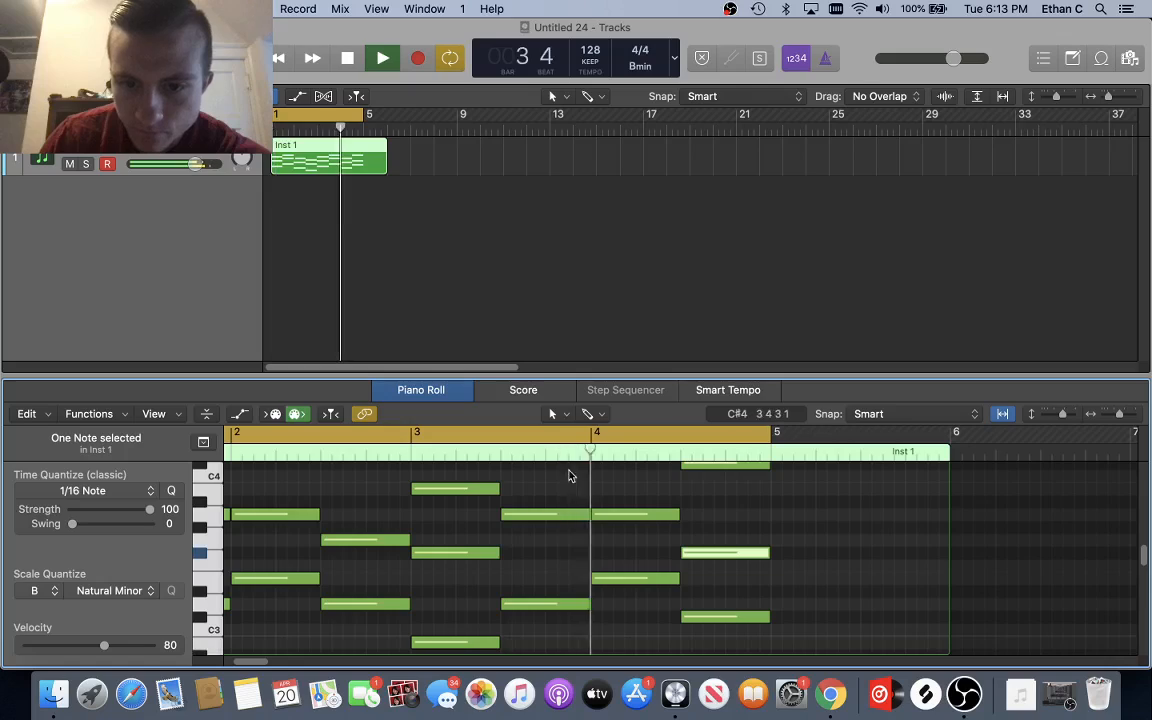
{"action": "left_click_drag", "start_coordinate": [708, 553], "coordinate": [710, 518]}
{"action": "left_click", "coordinate": [565, 460]}
{"action": "left_click", "coordinate": [572, 466]}
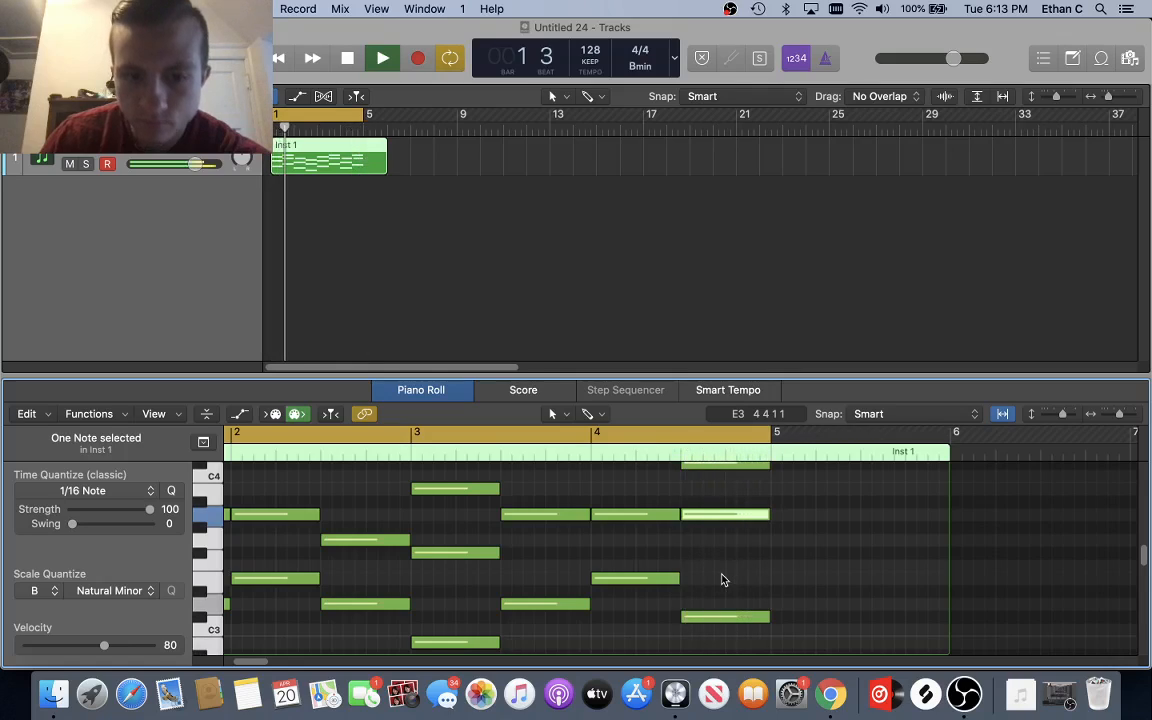
Step: Try the last chord with its middle note at G3 and its top note at B3
{"action": "scroll", "coordinate": [724, 580], "scroll_direction": "left", "scroll_amount": 3}
{"action": "scroll", "coordinate": [724, 580], "scroll_direction": "down", "scroll_amount": 4}
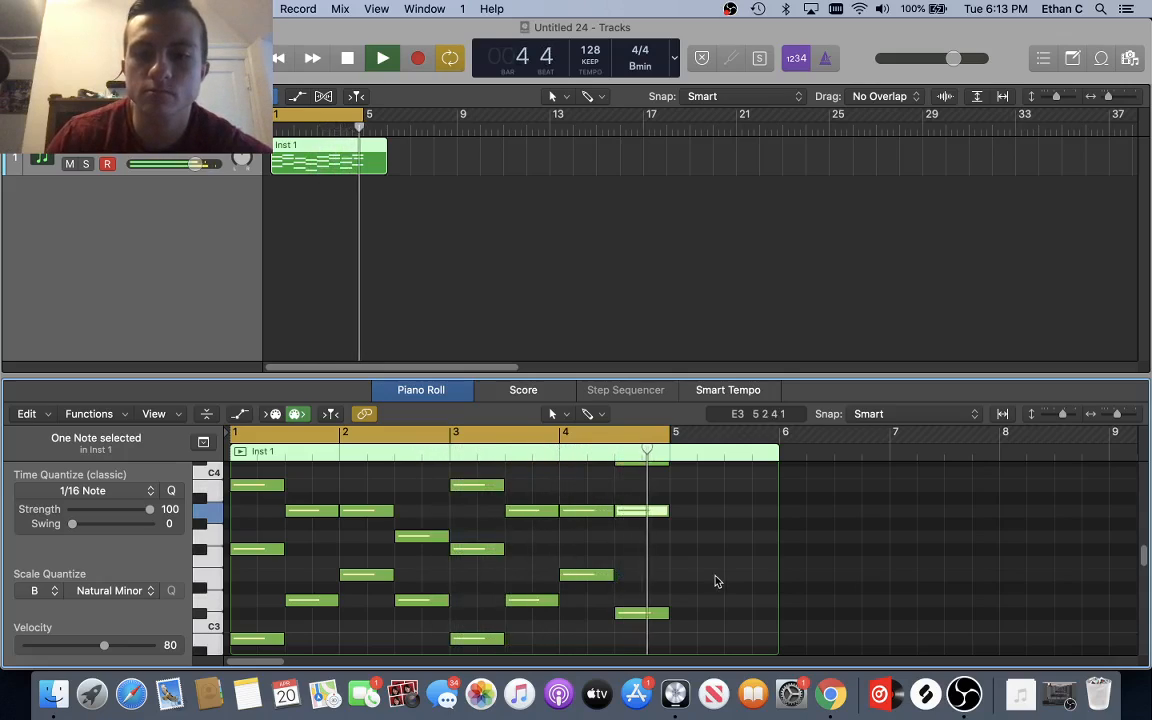
{"action": "left_click_drag", "start_coordinate": [652, 512], "coordinate": [648, 538]}
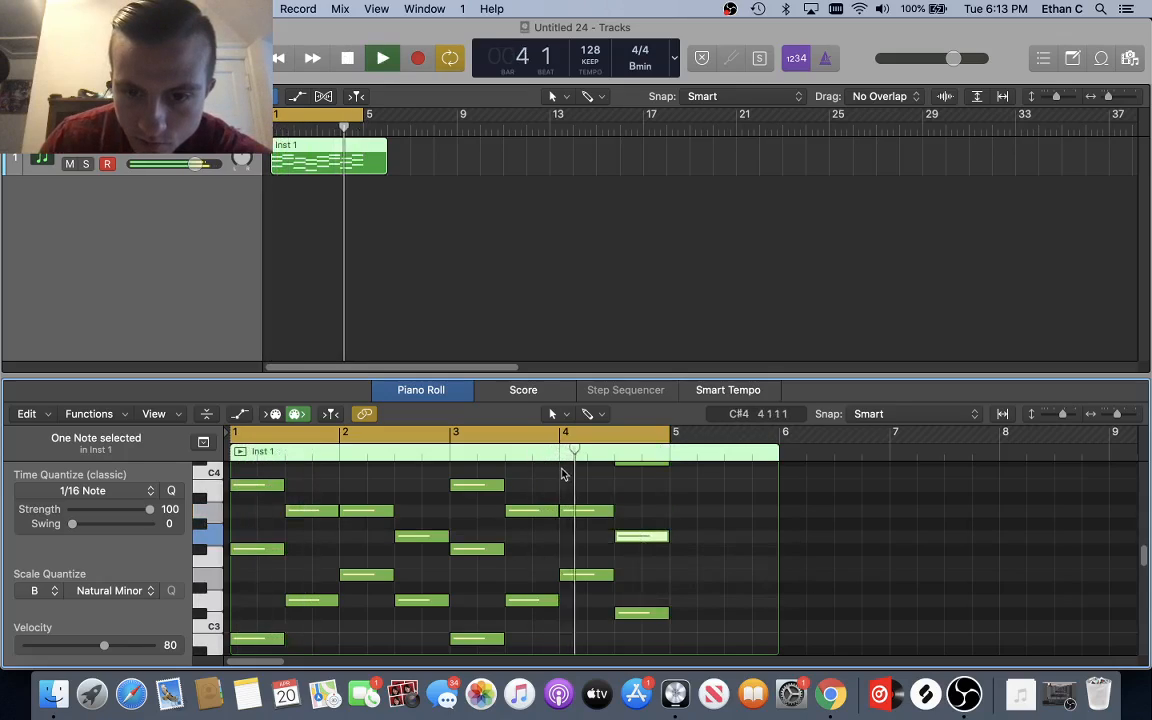
{"action": "left_click_drag", "start_coordinate": [640, 462], "coordinate": [648, 485]}
{"action": "scroll", "coordinate": [686, 553], "scroll_direction": "up", "scroll_amount": 2}
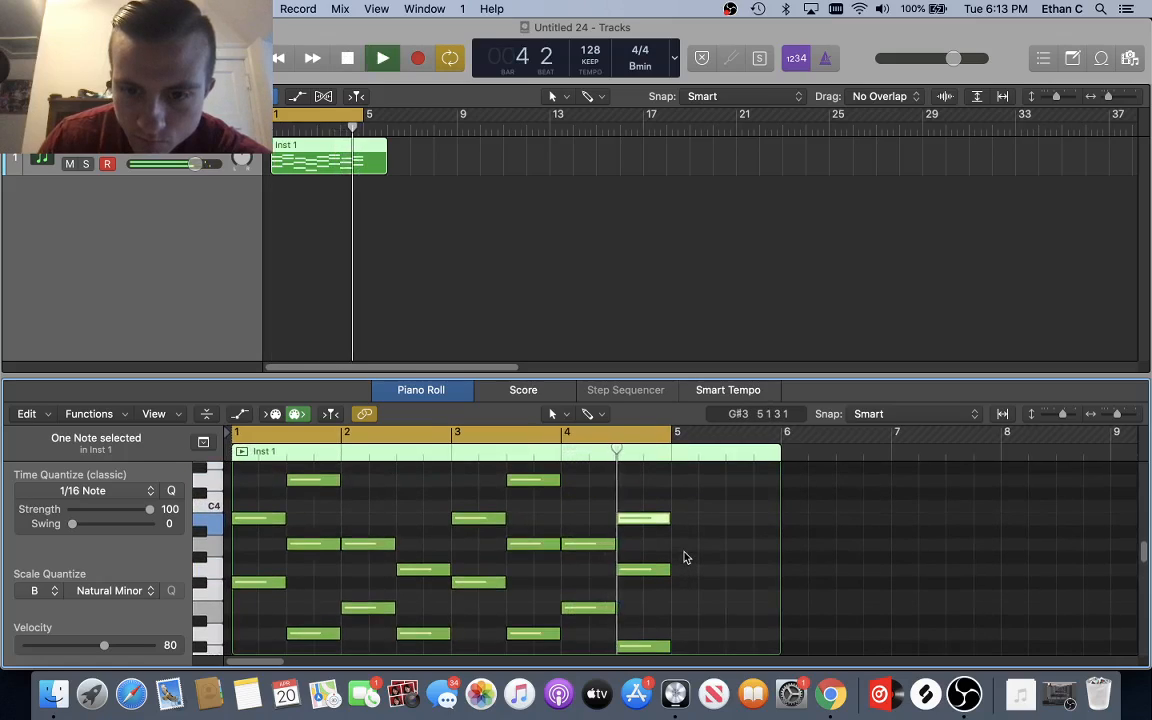
Step: Try the last chord with its top note at D4 and its middle note at A3
{"action": "left_click_drag", "start_coordinate": [643, 519], "coordinate": [643, 480]}
{"action": "left_click_drag", "start_coordinate": [638, 571], "coordinate": [640, 545]}
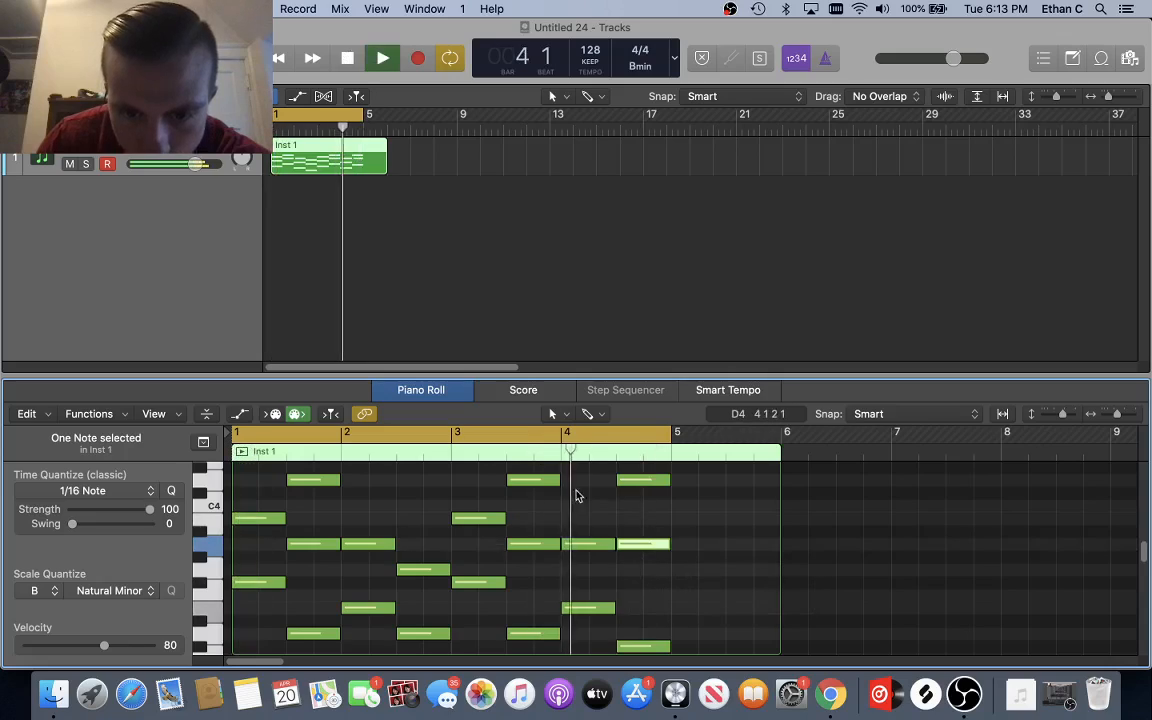
{"action": "key", "text": "space"}
Step: Move the last chord's top note down to B3 and its middle note to F#3, and play back
{"action": "left_click_drag", "start_coordinate": [633, 484], "coordinate": [640, 586]}
{"action": "key", "text": "space"}
{"action": "key", "text": "space"}
{"action": "key", "text": "space"}
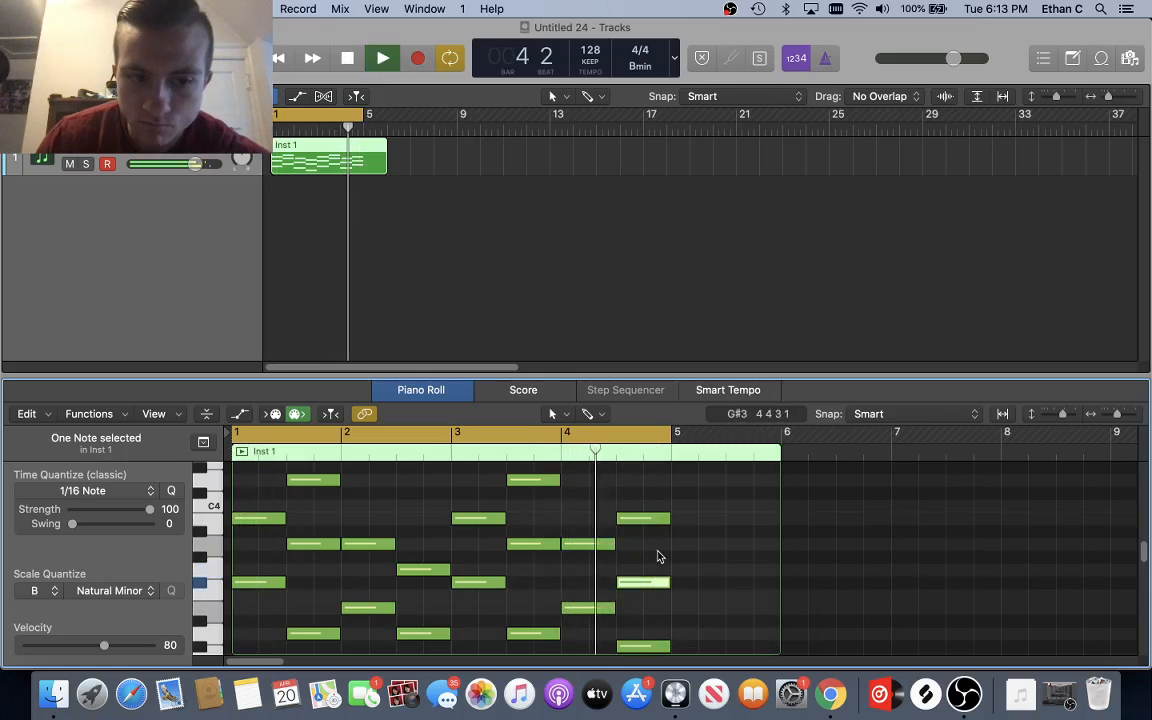
Step: Move the last chord's middle note down to E3 and listen to the loop
{"action": "scroll", "coordinate": [660, 560], "scroll_direction": "down", "scroll_amount": 1}
{"action": "left_click_drag", "start_coordinate": [643, 553], "coordinate": [643, 578]}
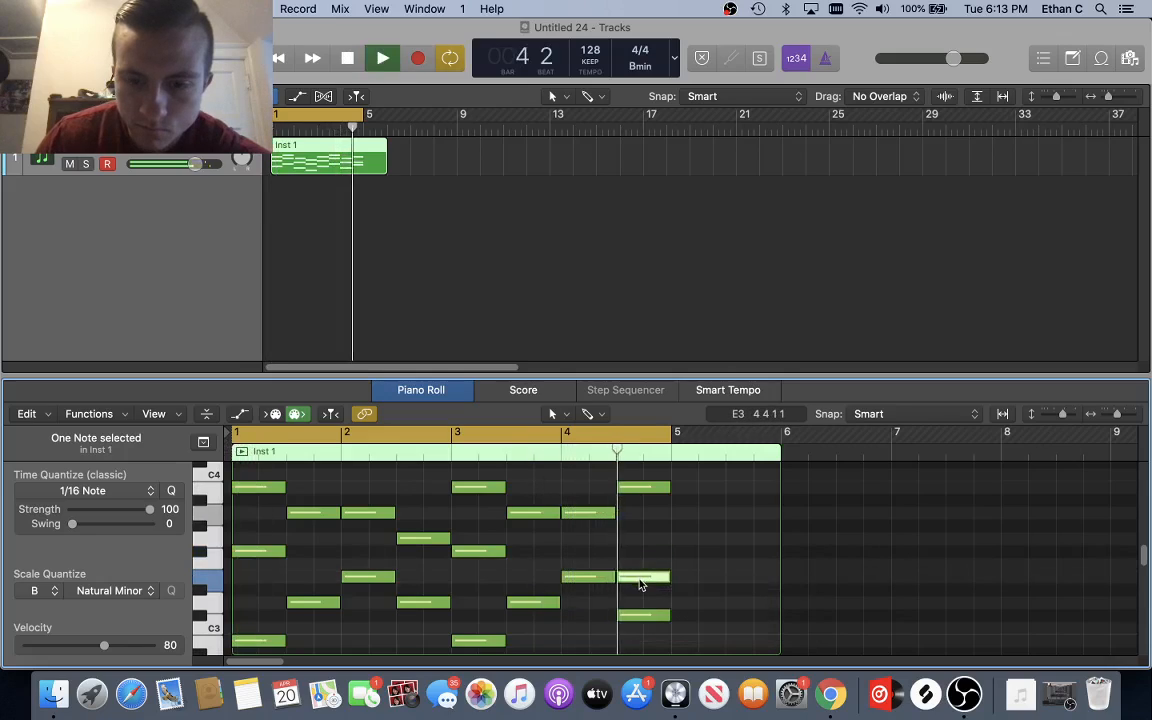
{"action": "left_click", "coordinate": [636, 583]}
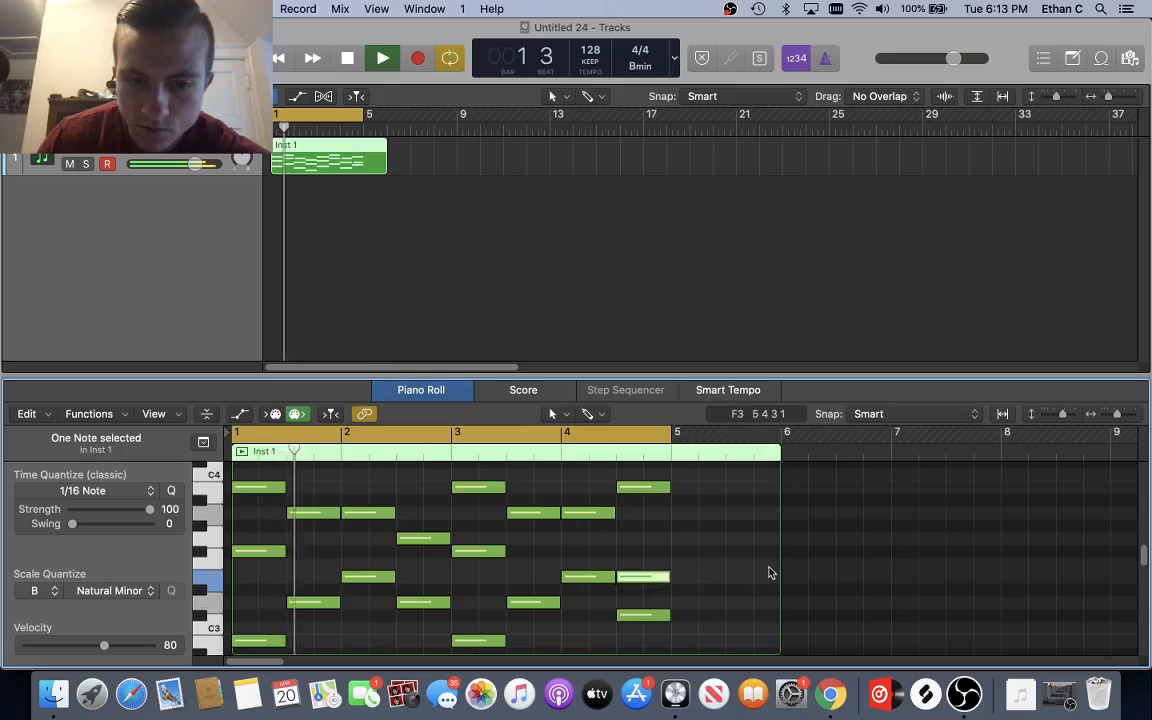
{"action": "scroll", "coordinate": [769, 570], "scroll_direction": "down", "scroll_amount": 1}
{"action": "key", "text": "space"}
Step: Play back the full four-bar progression and look over the chord notes in every bar
{"action": "scroll", "coordinate": [523, 579], "scroll_direction": "up", "scroll_amount": 4}
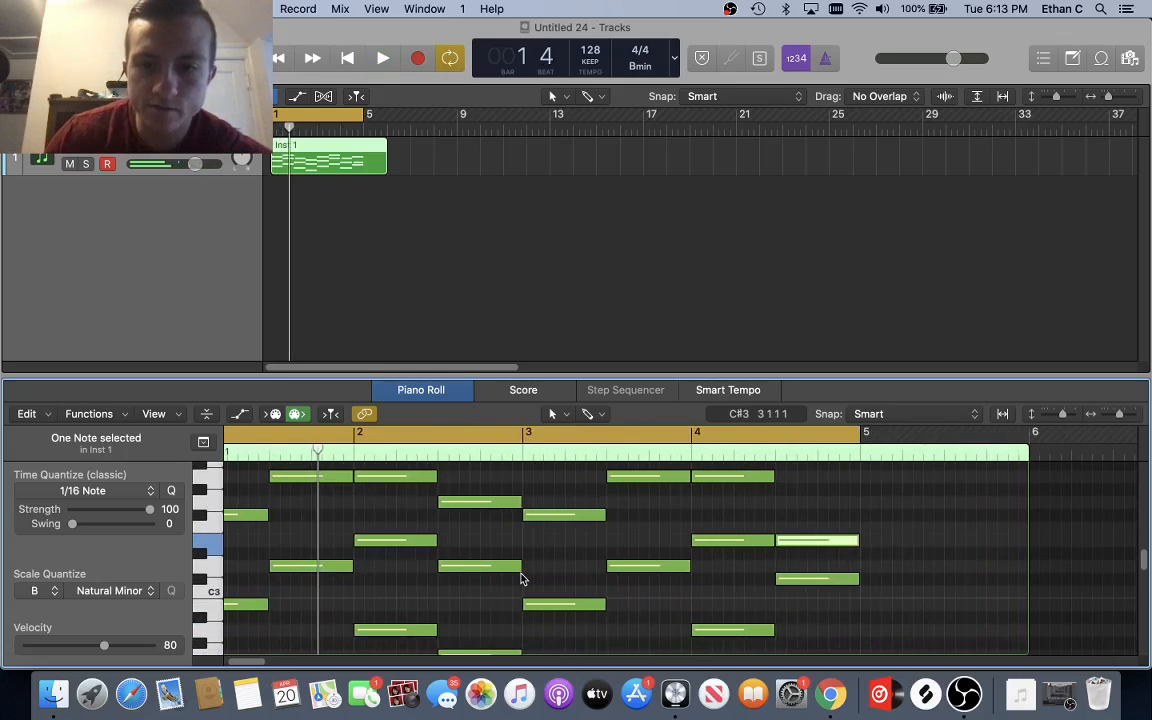
{"action": "scroll", "coordinate": [622, 568], "scroll_direction": "left", "scroll_amount": 2}
{"action": "scroll", "coordinate": [625, 568], "scroll_direction": "up", "scroll_amount": 1}
{"action": "scroll", "coordinate": [625, 568], "scroll_direction": "up", "scroll_amount": 2}
{"action": "scroll", "coordinate": [625, 568], "scroll_direction": "down", "scroll_amount": 2}
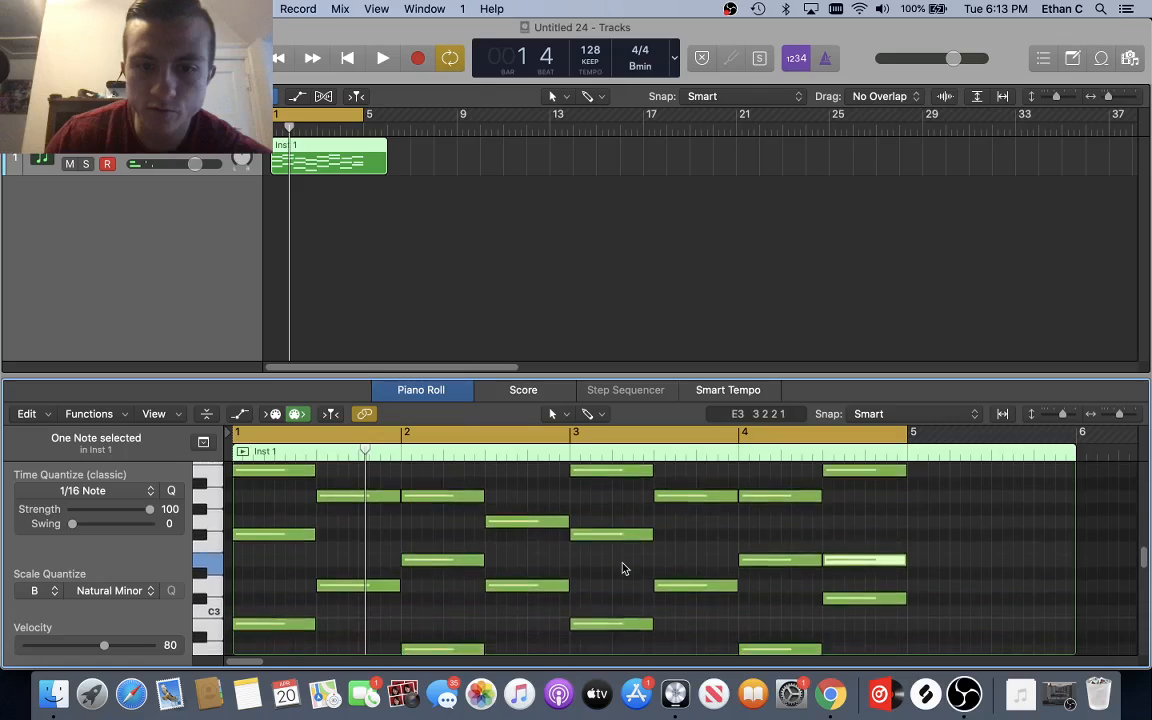
{"action": "key", "text": "space"}
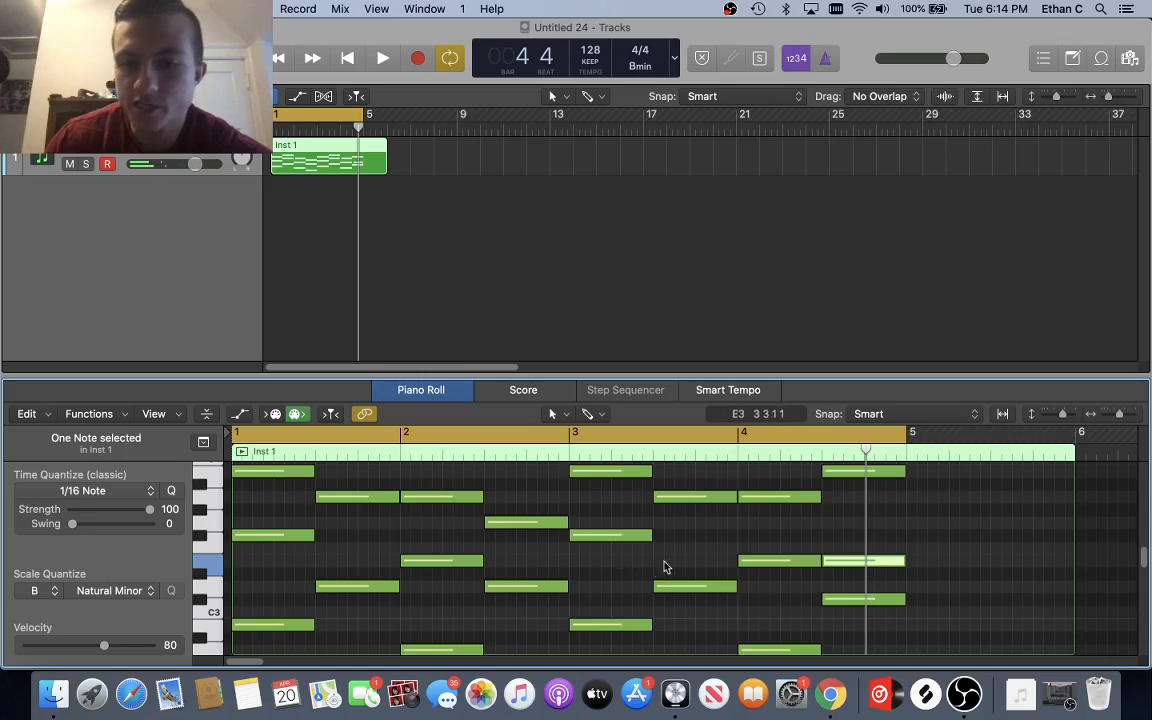
{"action": "scroll", "coordinate": [681, 555], "scroll_direction": "up", "scroll_amount": 2}
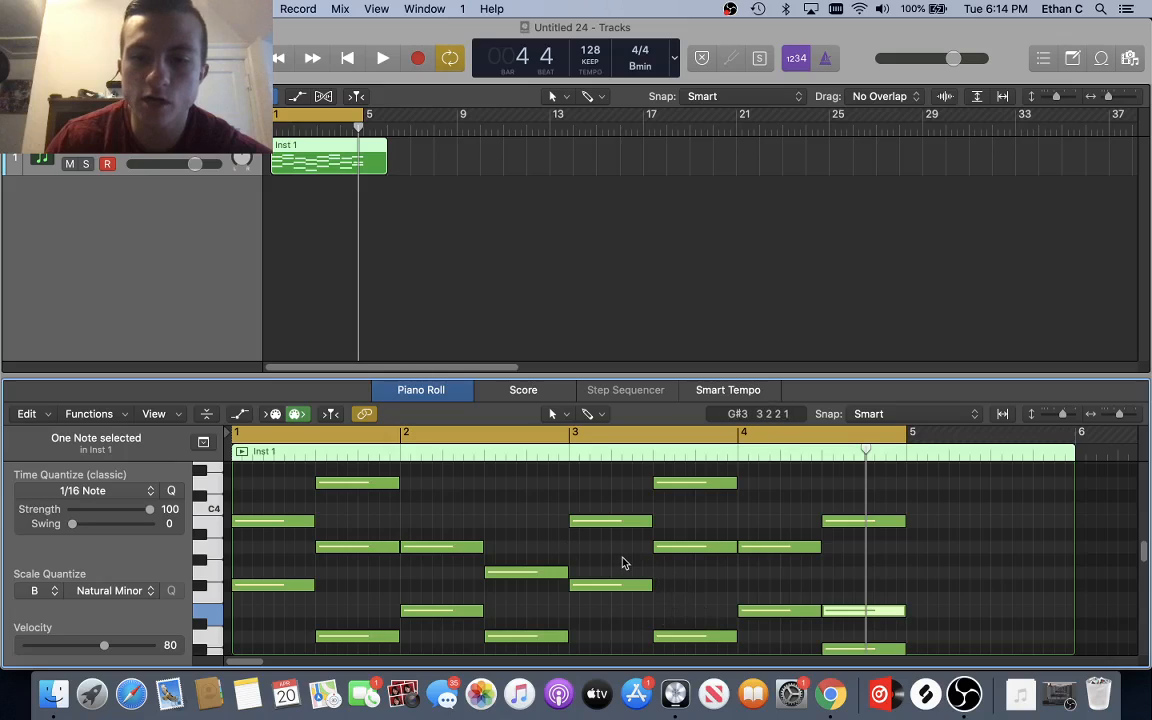
{"action": "scroll", "coordinate": [693, 597], "scroll_direction": "down", "scroll_amount": 2}
{"action": "scroll", "coordinate": [693, 597], "scroll_direction": "right", "scroll_amount": 3}
{"action": "scroll", "coordinate": [693, 597], "scroll_direction": "up", "scroll_amount": 3}
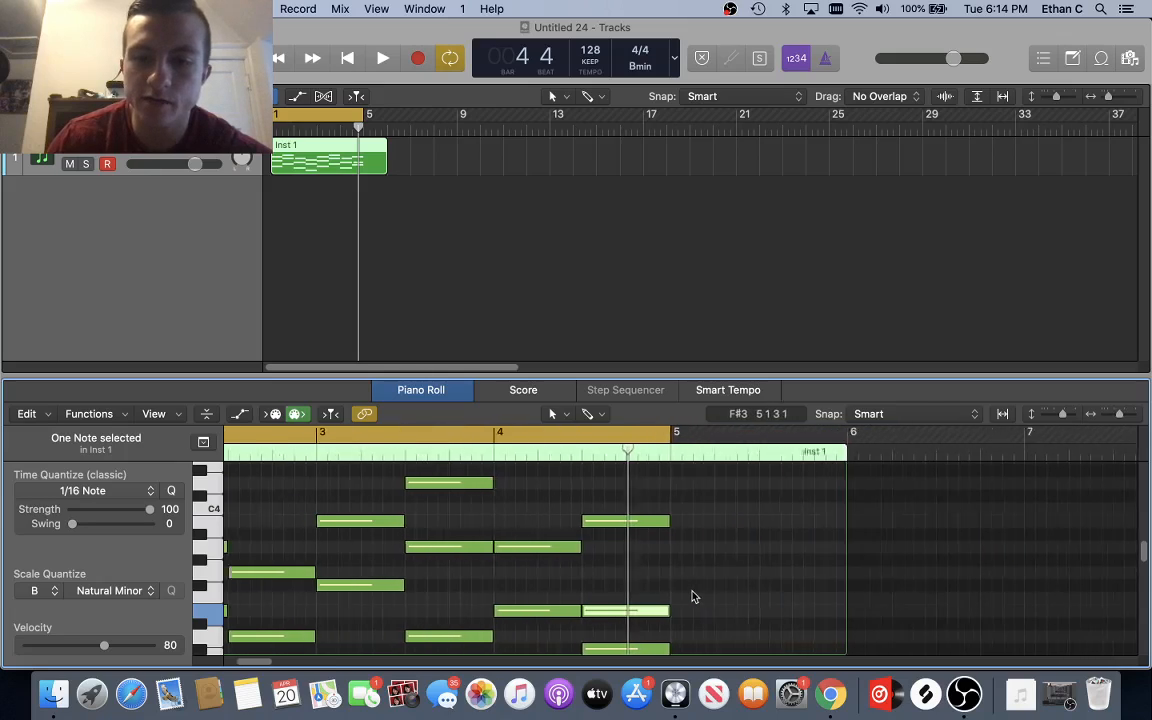
{"action": "scroll", "coordinate": [693, 597], "scroll_direction": "left", "scroll_amount": 6}
{"action": "scroll", "coordinate": [627, 555], "scroll_direction": "down", "scroll_amount": 5}
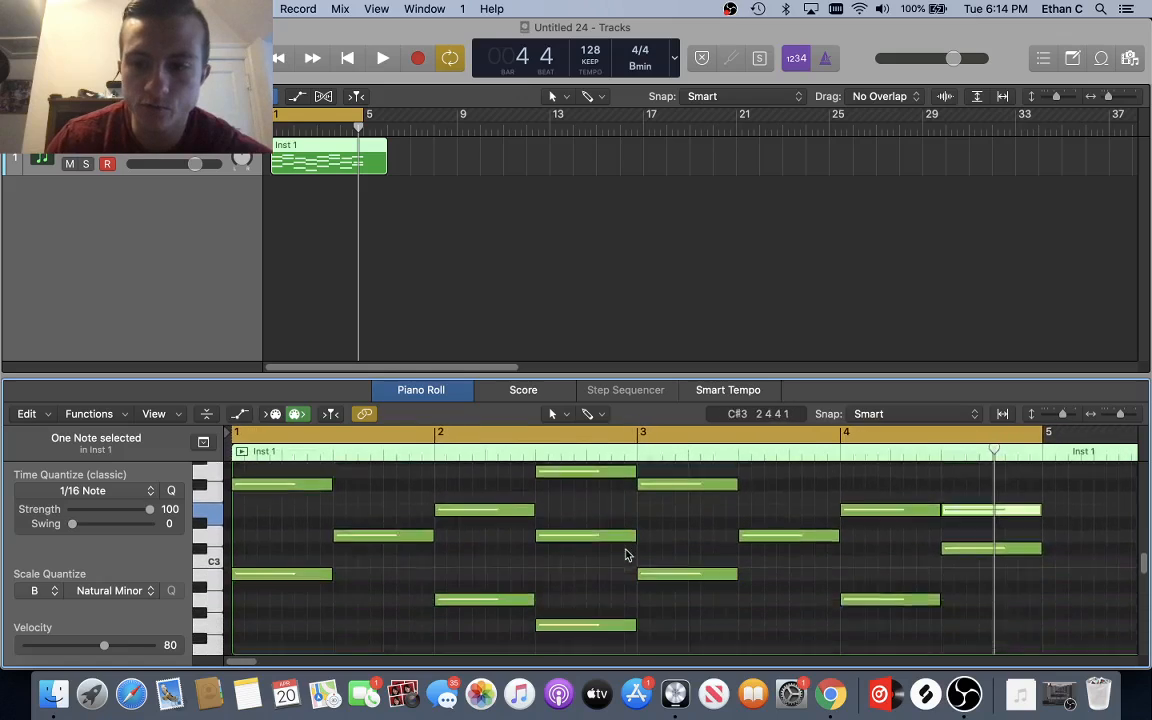
Step: Shorten the Inst 1 region so it ends at bar 5
{"action": "scroll", "coordinate": [627, 555], "scroll_direction": "up", "scroll_amount": 5}
{"action": "scroll", "coordinate": [629, 556], "scroll_direction": "up", "scroll_amount": 2}
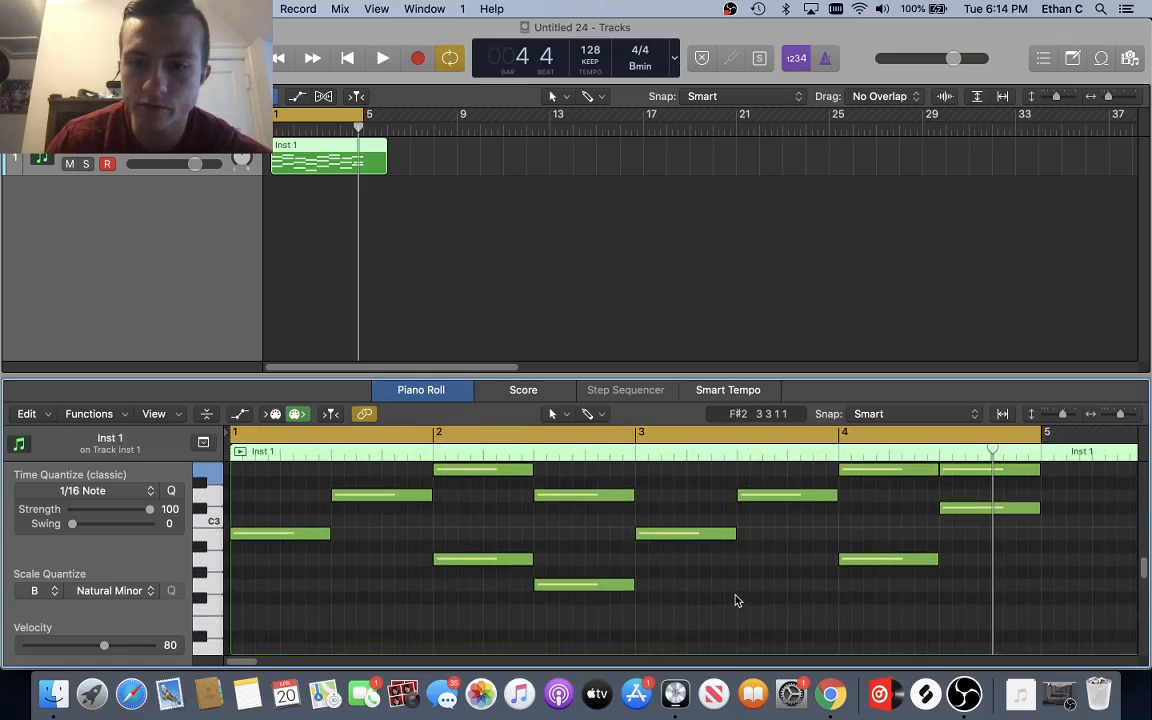
{"action": "scroll", "coordinate": [735, 600], "scroll_direction": "up", "scroll_amount": 3}
{"action": "left_click_drag", "start_coordinate": [389, 172], "coordinate": [362, 171]}
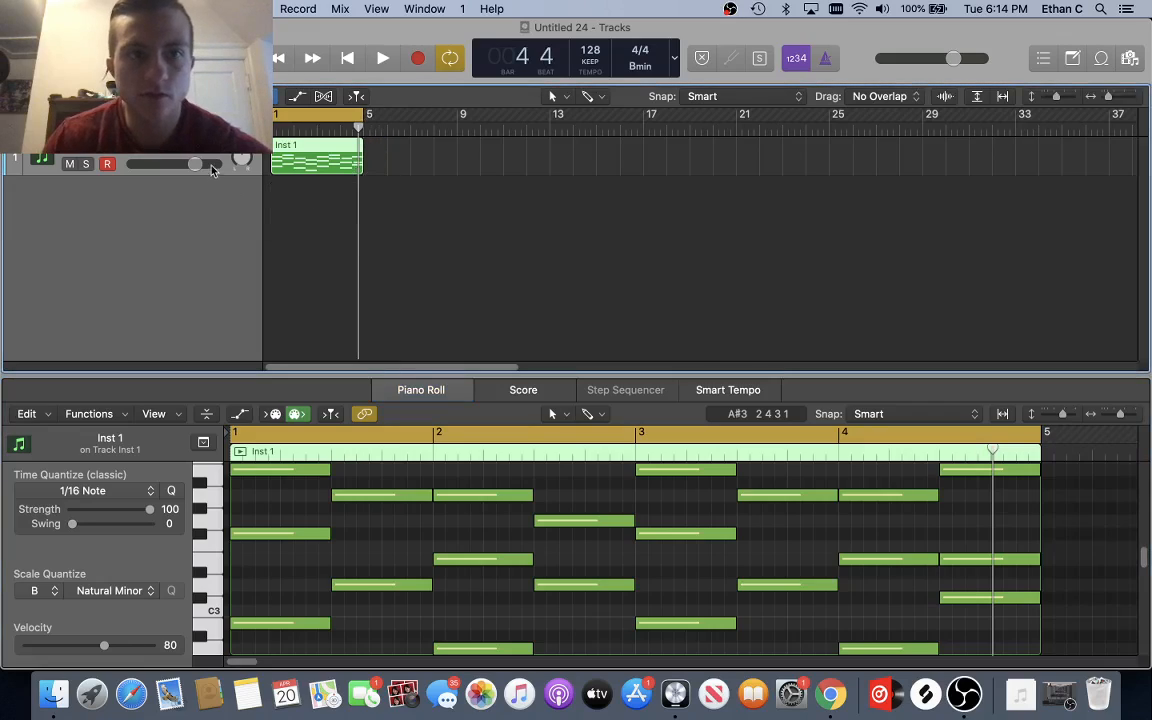
Step: Add a second instrument track below Inst 1 and copy the Inst 1 region onto it at bar 1
{"action": "left_click", "coordinate": [195, 8]}
{"action": "mouse_move", "coordinate": [300, 86]}
{"action": "left_click", "coordinate": [480, 94]}
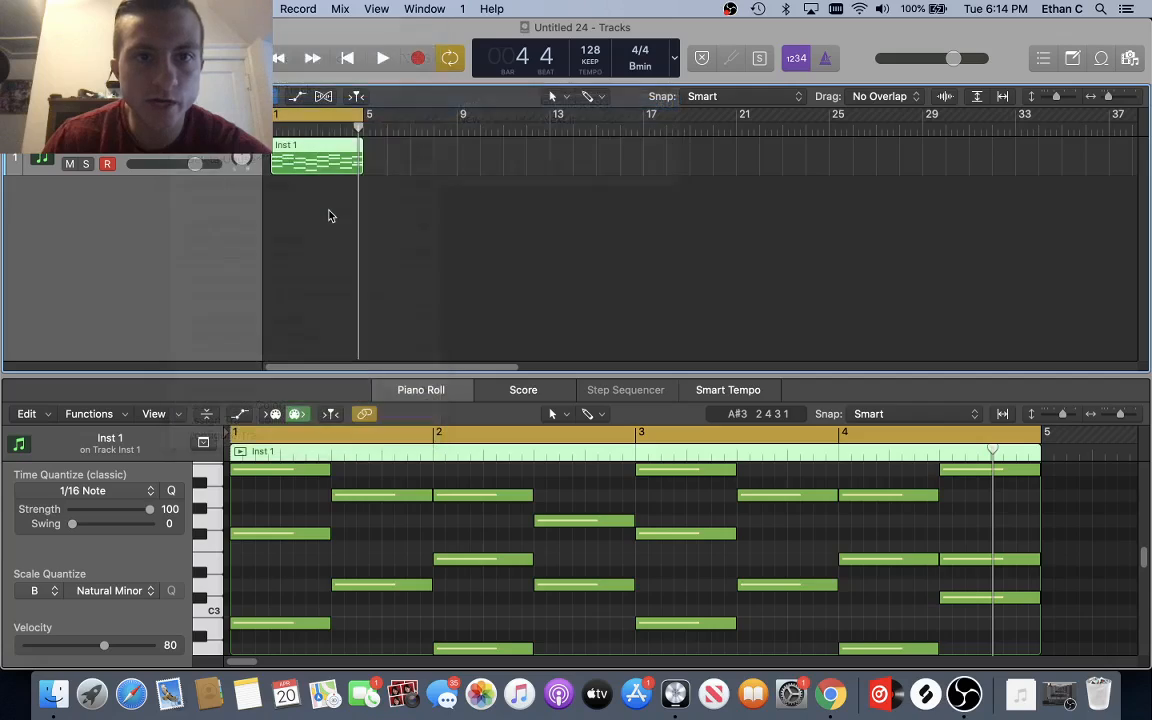
{"action": "left_click", "coordinate": [313, 162]}
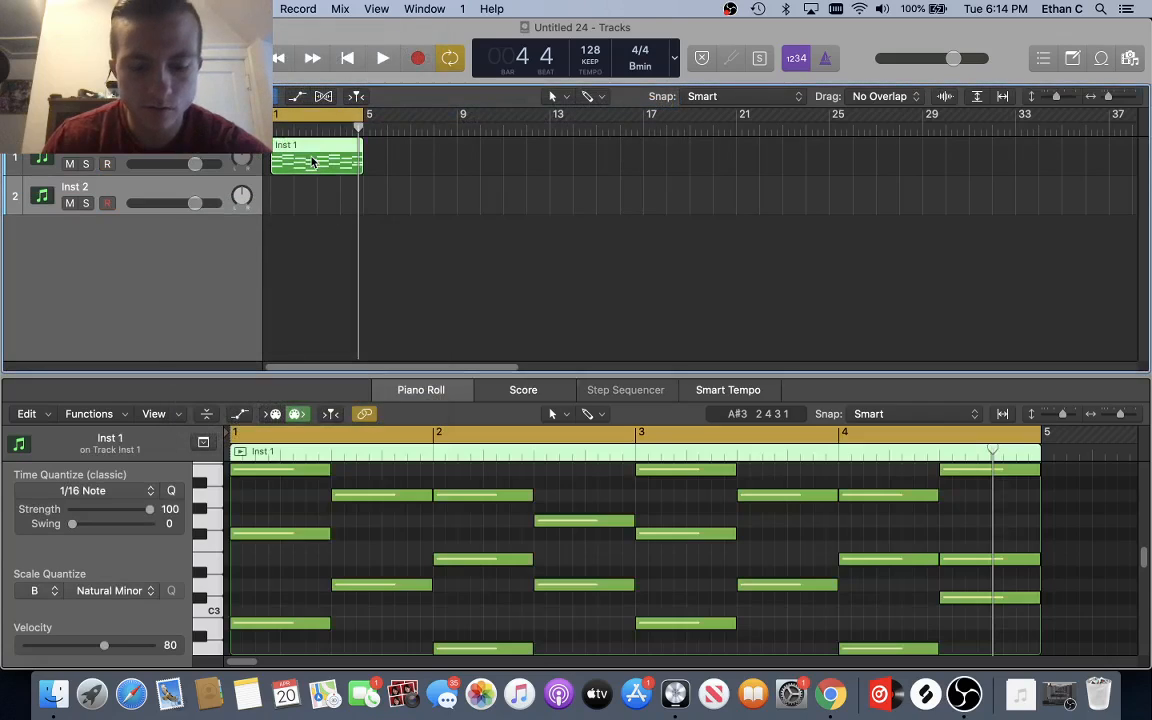
{"action": "key", "text": "Return"}
{"action": "key", "text": "super+v"}
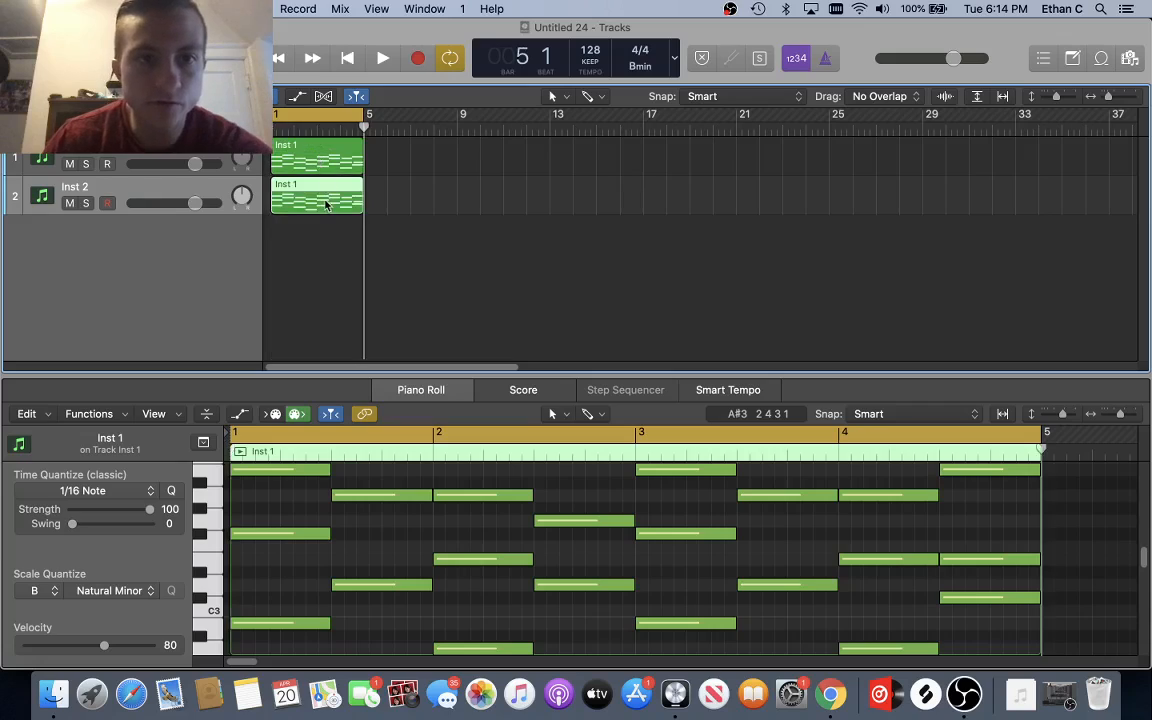
Step: Open the copied region on Inst 2 for note editing and delete all chord notes in bars 3 and 4
{"action": "double_click", "coordinate": [321, 204]}
{"action": "double_click", "coordinate": [321, 204]}
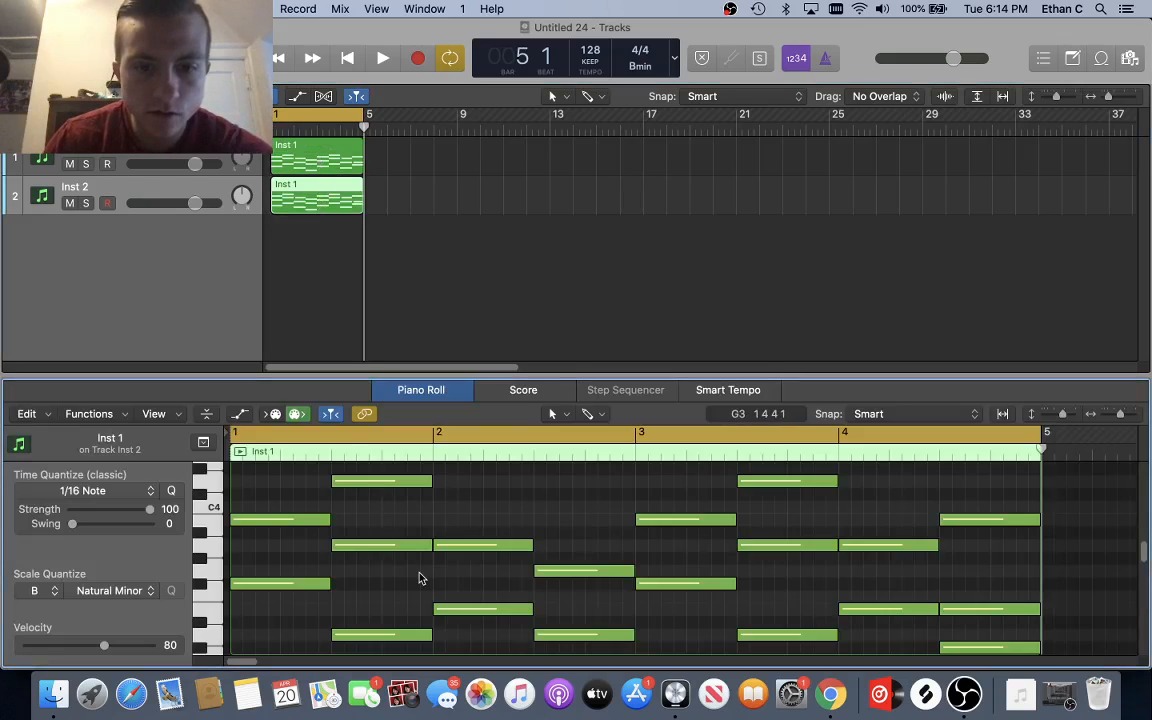
{"action": "scroll", "coordinate": [550, 571], "scroll_direction": "right", "scroll_amount": 3}
{"action": "scroll", "coordinate": [598, 508], "scroll_direction": "up", "scroll_amount": 1}
{"action": "left_click_drag", "start_coordinate": [576, 490], "coordinate": [950, 668]}
{"action": "scroll", "coordinate": [850, 584], "scroll_direction": "up", "scroll_amount": 8}
{"action": "scroll", "coordinate": [845, 585], "scroll_direction": "up", "scroll_amount": 2}
{"action": "right_click", "coordinate": [862, 585]}
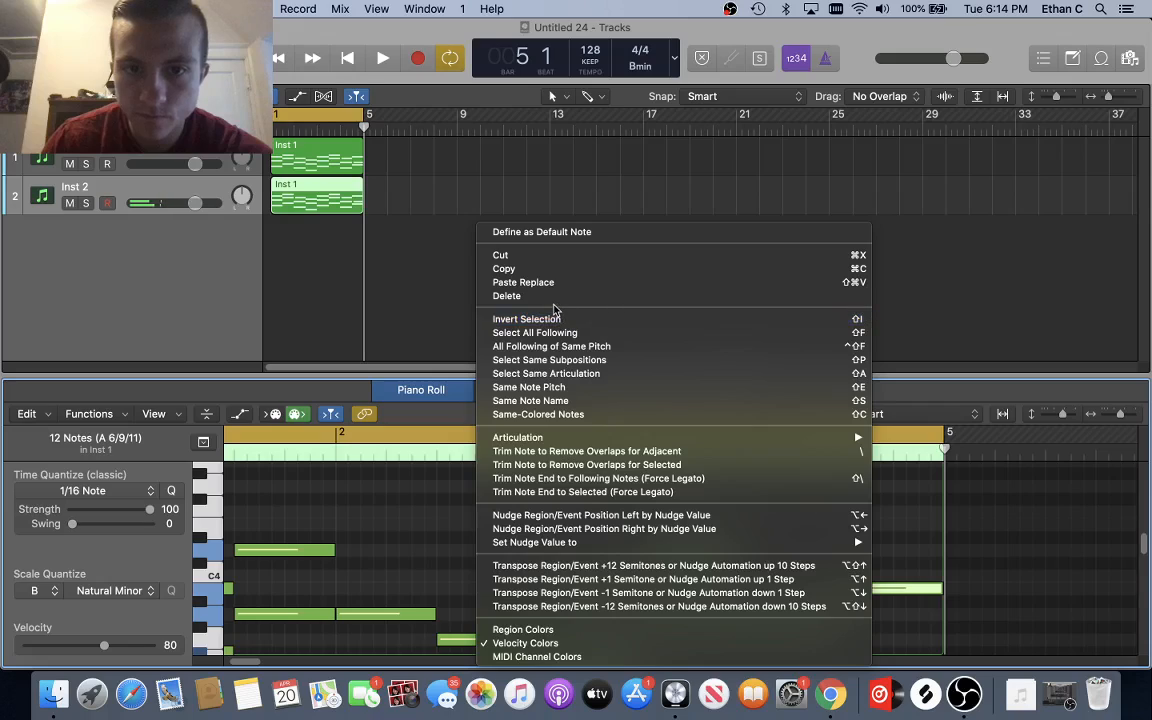
{"action": "left_click", "coordinate": [540, 269]}
{"action": "right_click", "coordinate": [673, 555]}
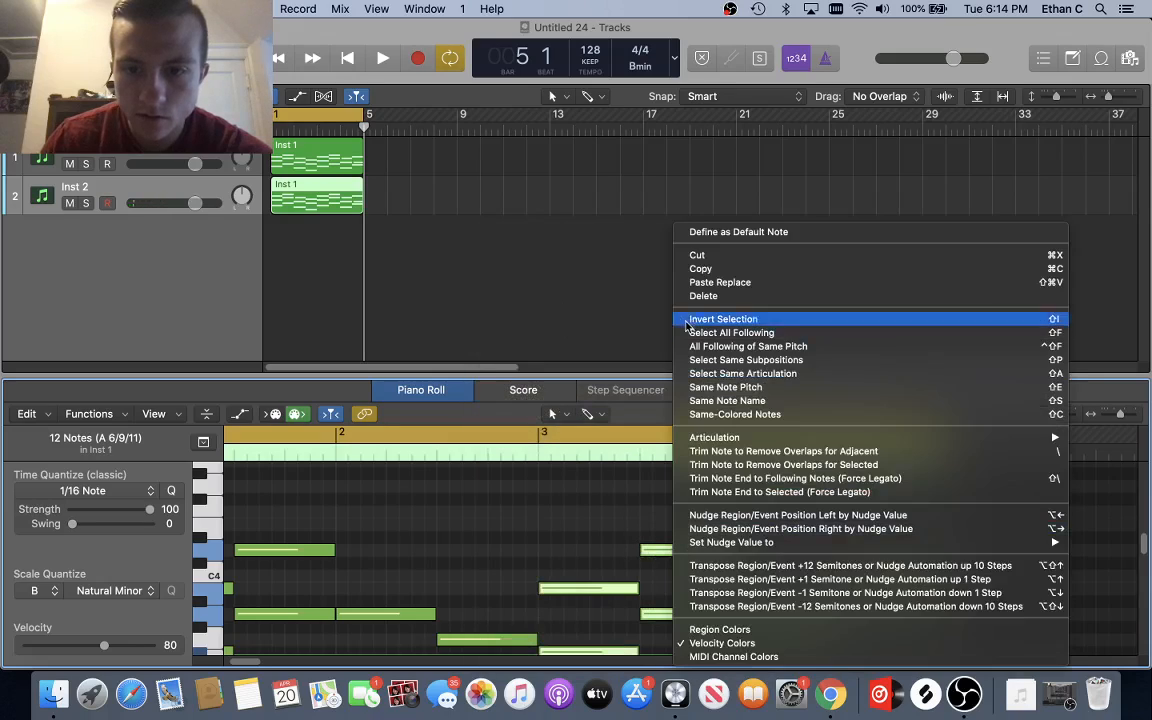
{"action": "left_click", "coordinate": [699, 298]}
{"action": "scroll", "coordinate": [463, 462], "scroll_direction": "down", "scroll_amount": 1}
{"action": "scroll", "coordinate": [463, 462], "scroll_direction": "down", "scroll_amount": 2}
{"action": "scroll", "coordinate": [463, 462], "scroll_direction": "left", "scroll_amount": 2}
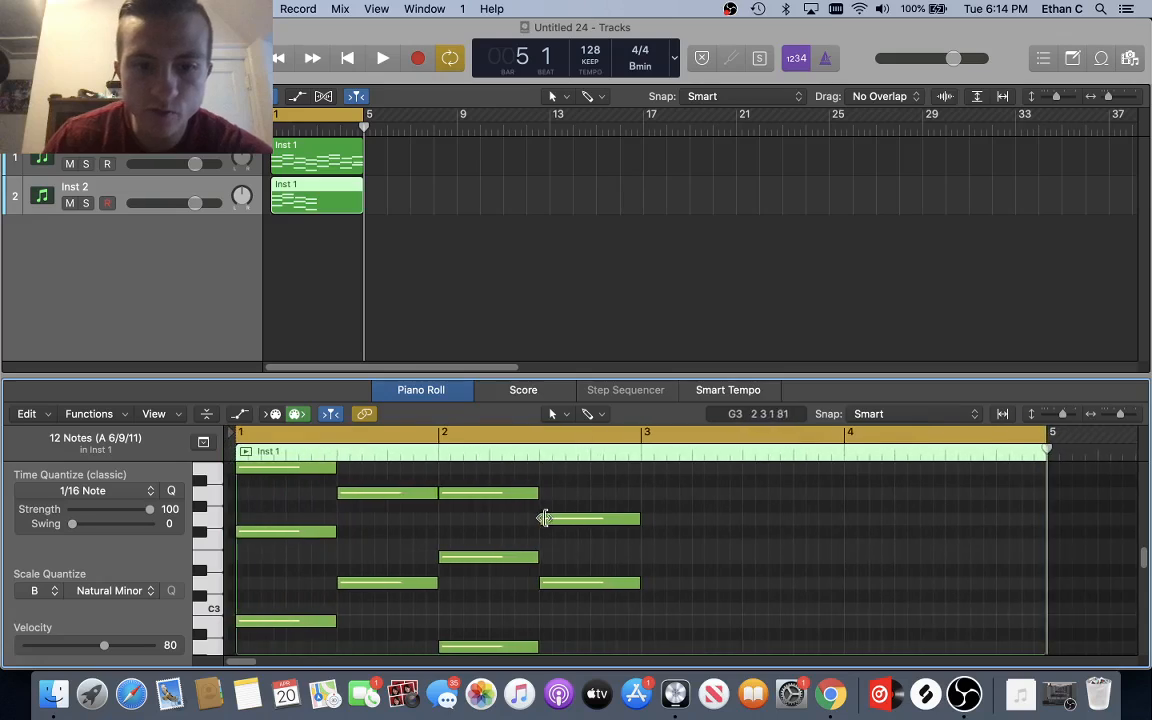
Step: Shift the second, third and fourth chords half a bar later so the second chord starts at bar 2
{"action": "scroll", "coordinate": [374, 471], "scroll_direction": "up", "scroll_amount": 2}
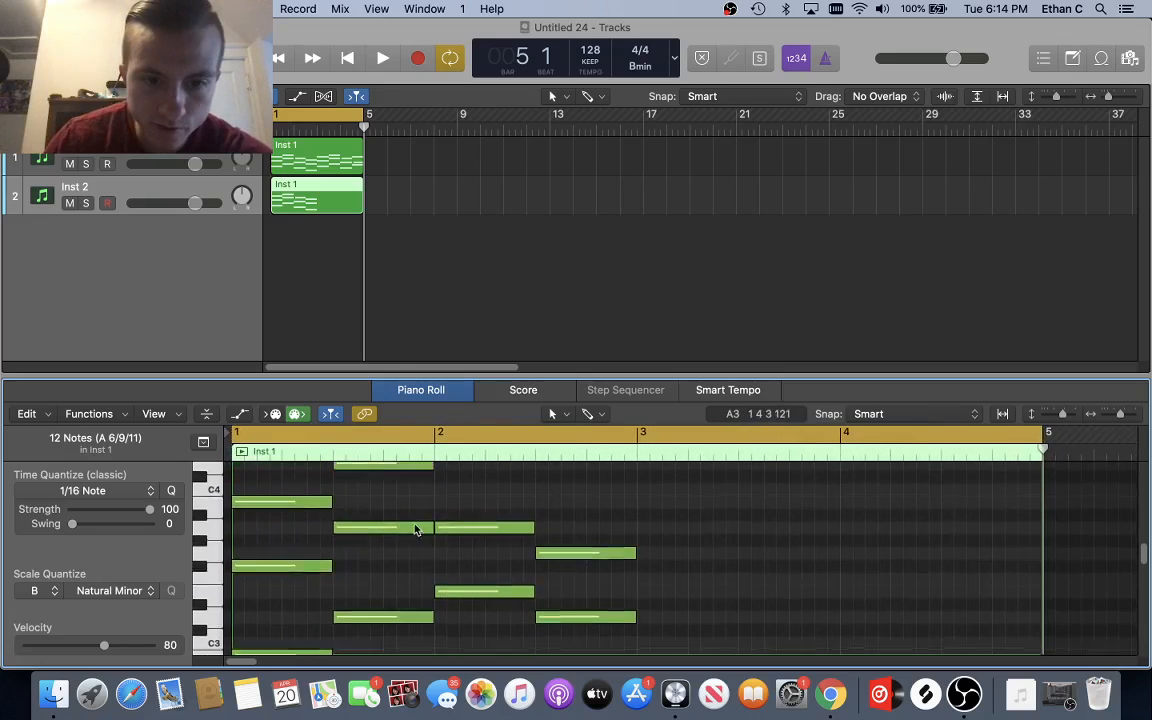
{"action": "left_click_drag", "start_coordinate": [399, 473], "coordinate": [617, 660]}
{"action": "scroll", "coordinate": [377, 503], "scroll_direction": "up", "scroll_amount": 1}
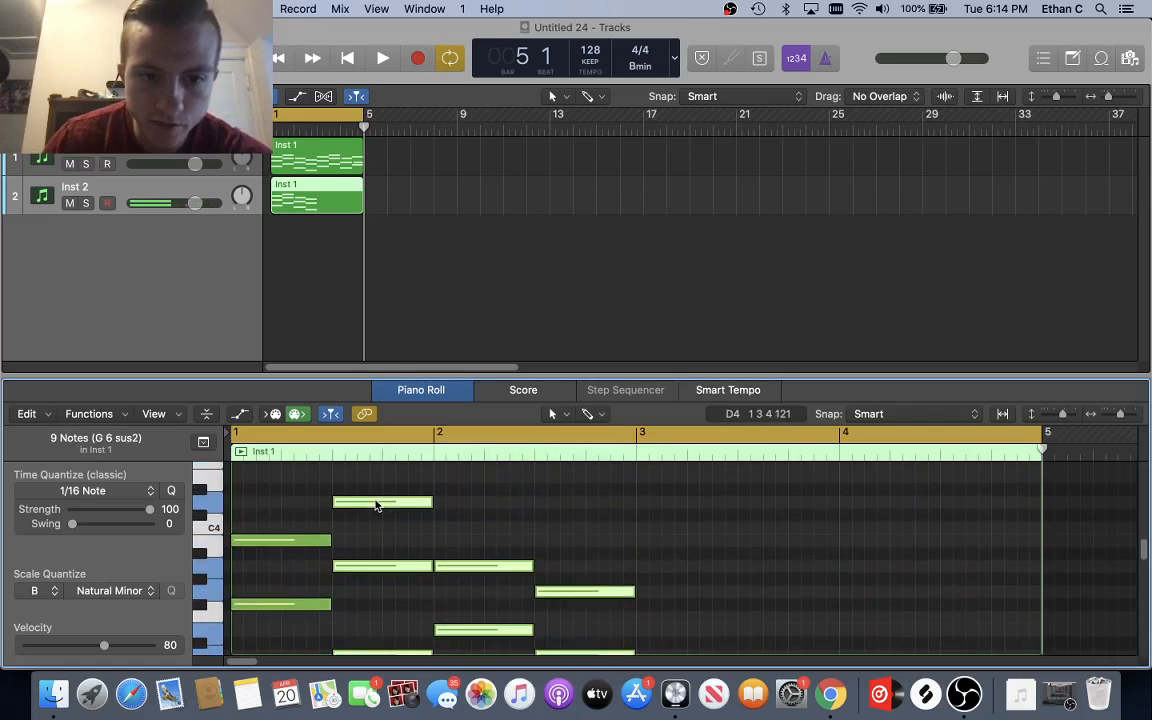
{"action": "left_click_drag", "start_coordinate": [375, 505], "coordinate": [478, 508]}
{"action": "scroll", "coordinate": [611, 528], "scroll_direction": "down", "scroll_amount": 2}
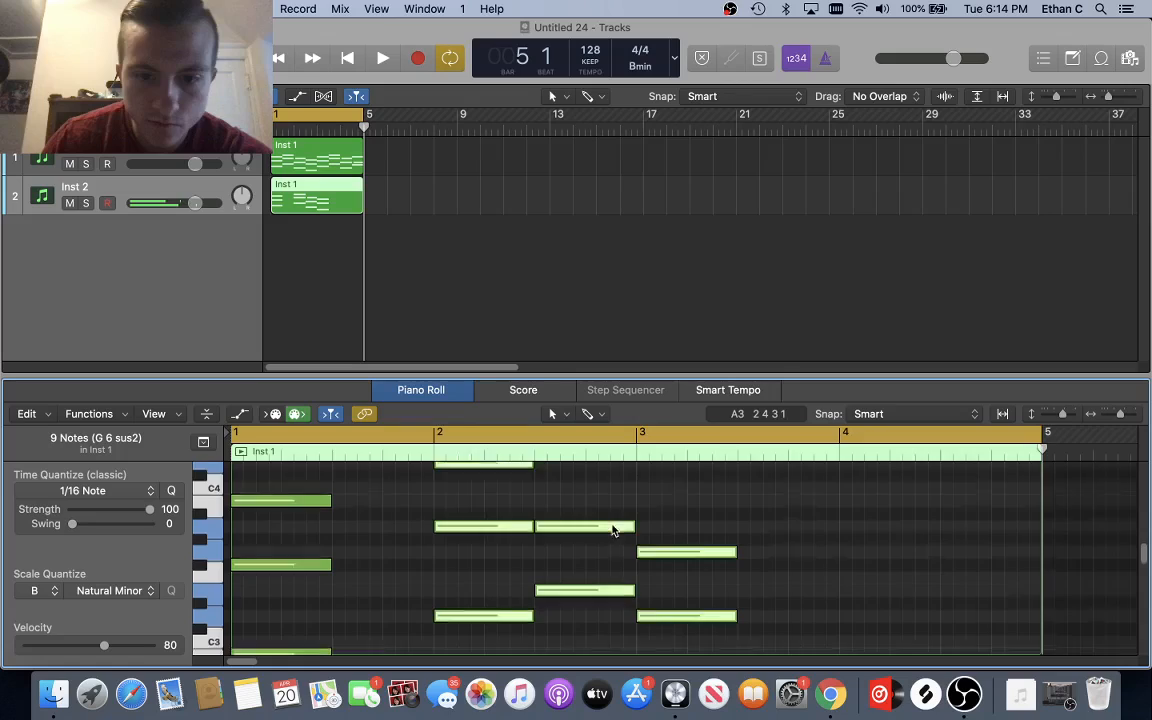
Step: Move the third chord to the start of bar 3 and the fourth chord to the start of bar 4
{"action": "left_click_drag", "start_coordinate": [583, 483], "coordinate": [721, 662]}
{"action": "scroll", "coordinate": [615, 548], "scroll_direction": "up", "scroll_amount": 1}
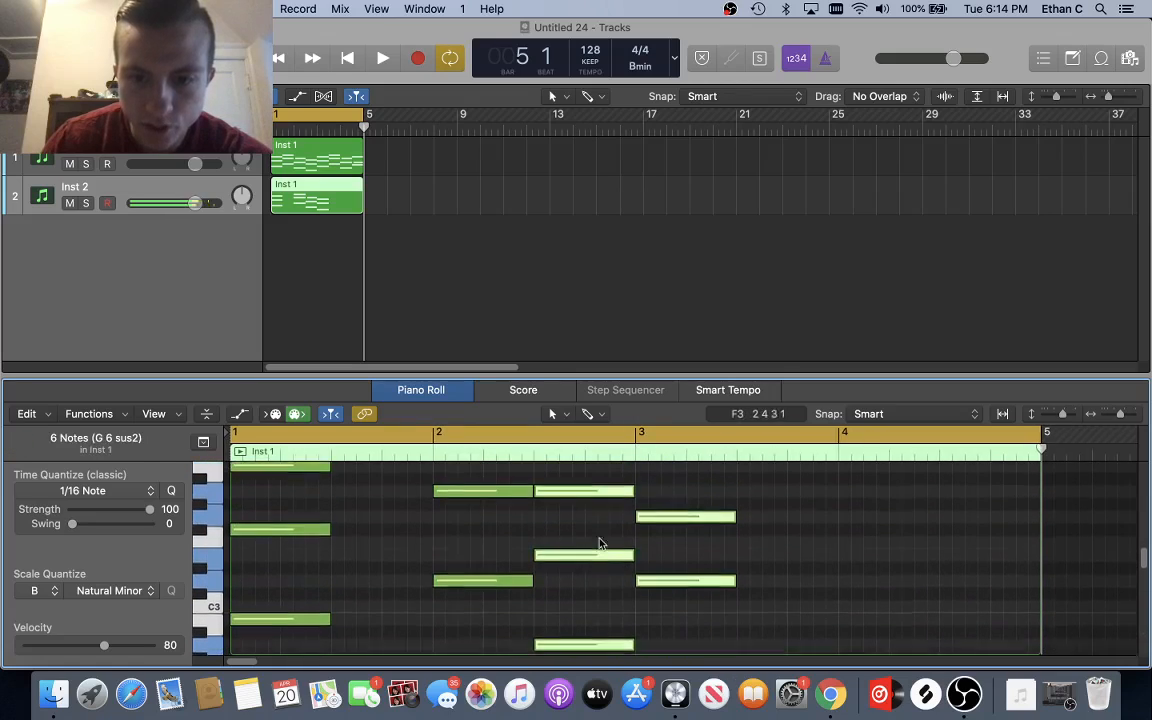
{"action": "left_click_drag", "start_coordinate": [617, 497], "coordinate": [694, 665]}
{"action": "scroll", "coordinate": [620, 540], "scroll_direction": "right", "scroll_amount": 4}
{"action": "left_click", "coordinate": [676, 501]}
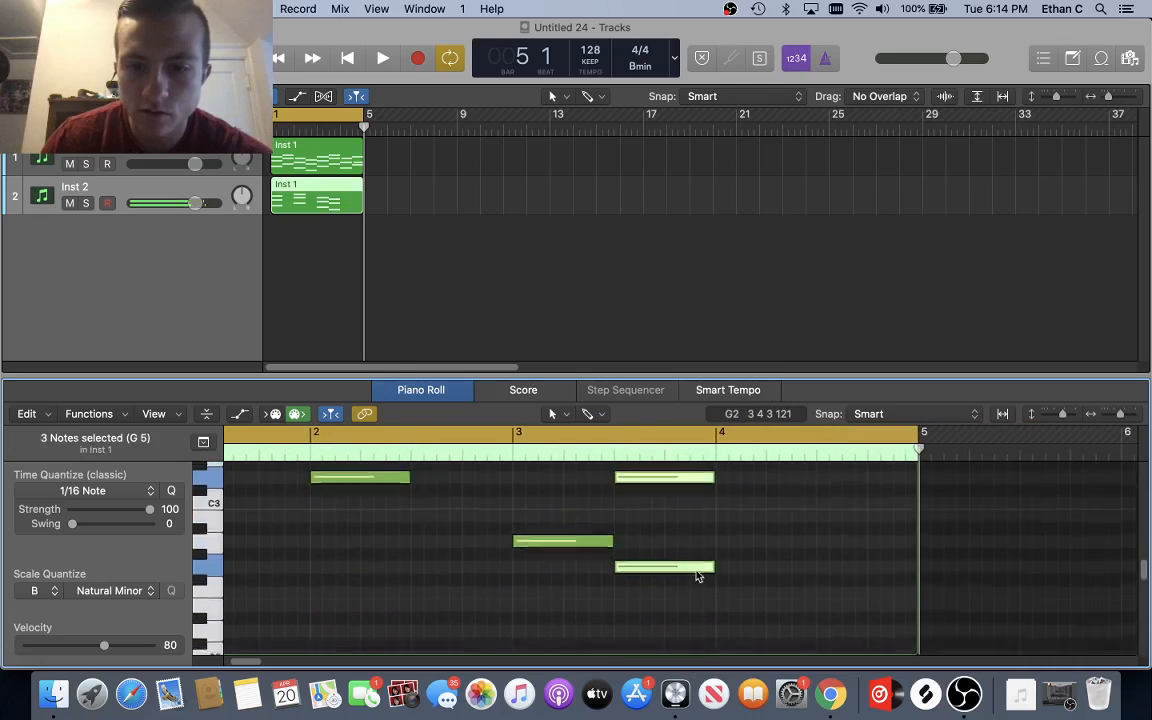
{"action": "scroll", "coordinate": [696, 572], "scroll_direction": "up", "scroll_amount": 2}
{"action": "left_click_drag", "start_coordinate": [666, 484], "coordinate": [767, 481]}
{"action": "scroll", "coordinate": [434, 537], "scroll_direction": "left", "scroll_amount": 3}
{"action": "scroll", "coordinate": [434, 537], "scroll_direction": "up", "scroll_amount": 1}
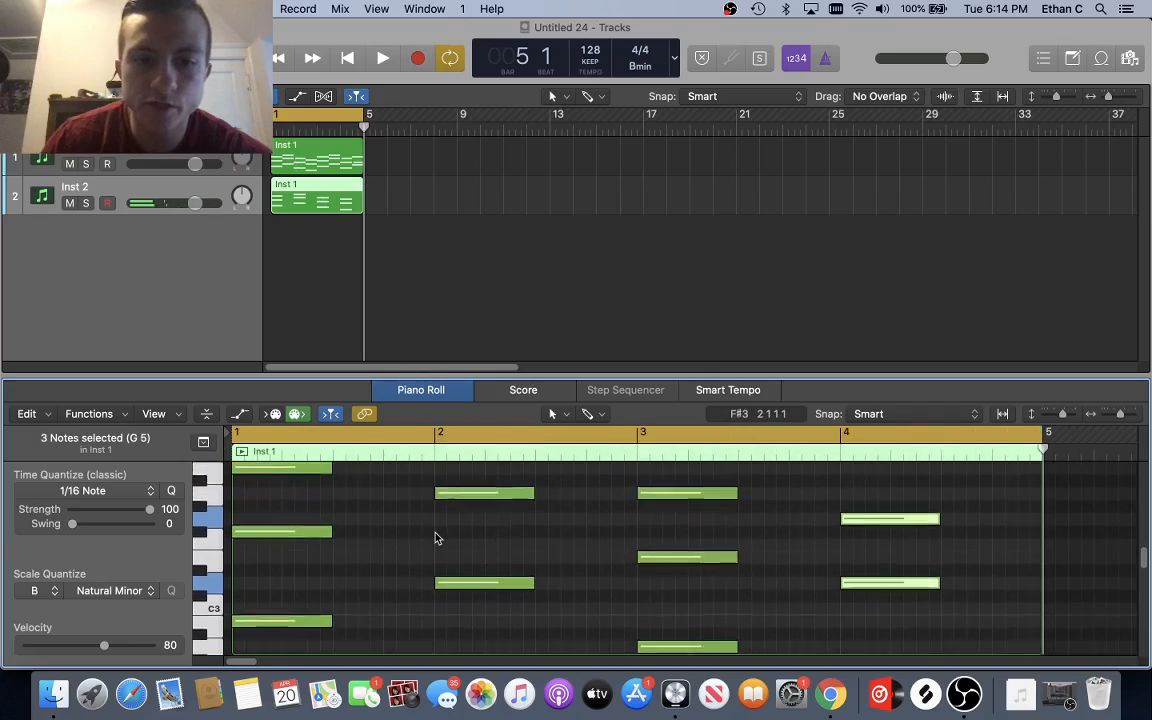
{"action": "left_click", "coordinate": [366, 573]}
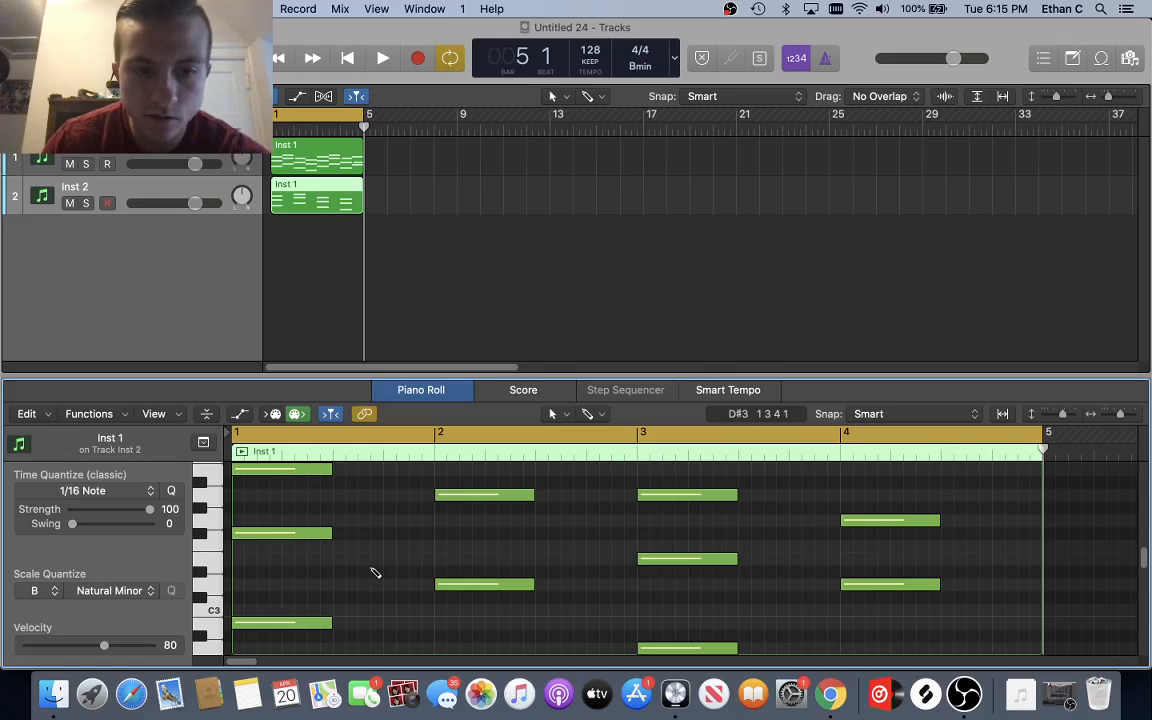
Step: Lengthen all the notes on Inst 2 so each chord fills its whole bar
{"action": "key", "text": "super+a"}
{"action": "scroll", "coordinate": [373, 561], "scroll_direction": "up", "scroll_amount": 1}
{"action": "left_click_drag", "start_coordinate": [332, 495], "coordinate": [436, 516]}
Step: Mute the Inst 1 track and play back the Inst 2 chords on their own
{"action": "key", "text": "space"}
{"action": "key", "text": "space"}
{"action": "left_click", "coordinate": [70, 164]}
{"action": "key", "text": "space"}
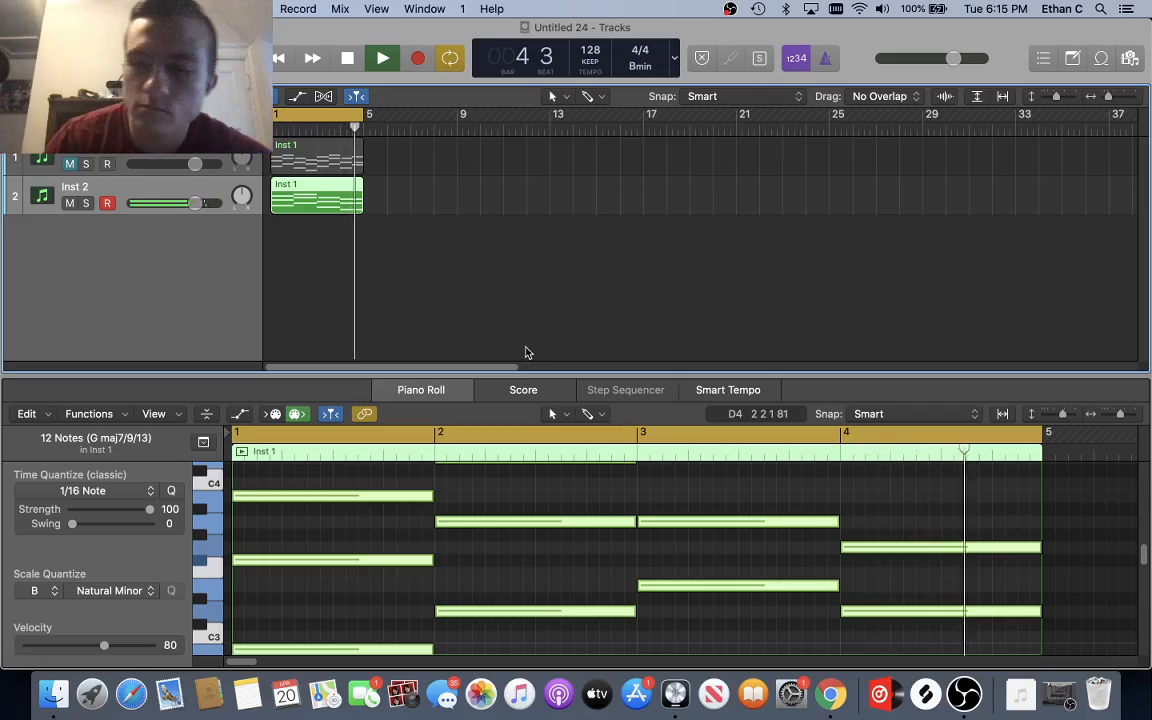
{"action": "key", "text": "space"}
Step: Shorten all chords to three beats and make the second chord run from beat 4 of bar 1 to bar 3
{"action": "scroll", "coordinate": [442, 555], "scroll_direction": "up", "scroll_amount": 3}
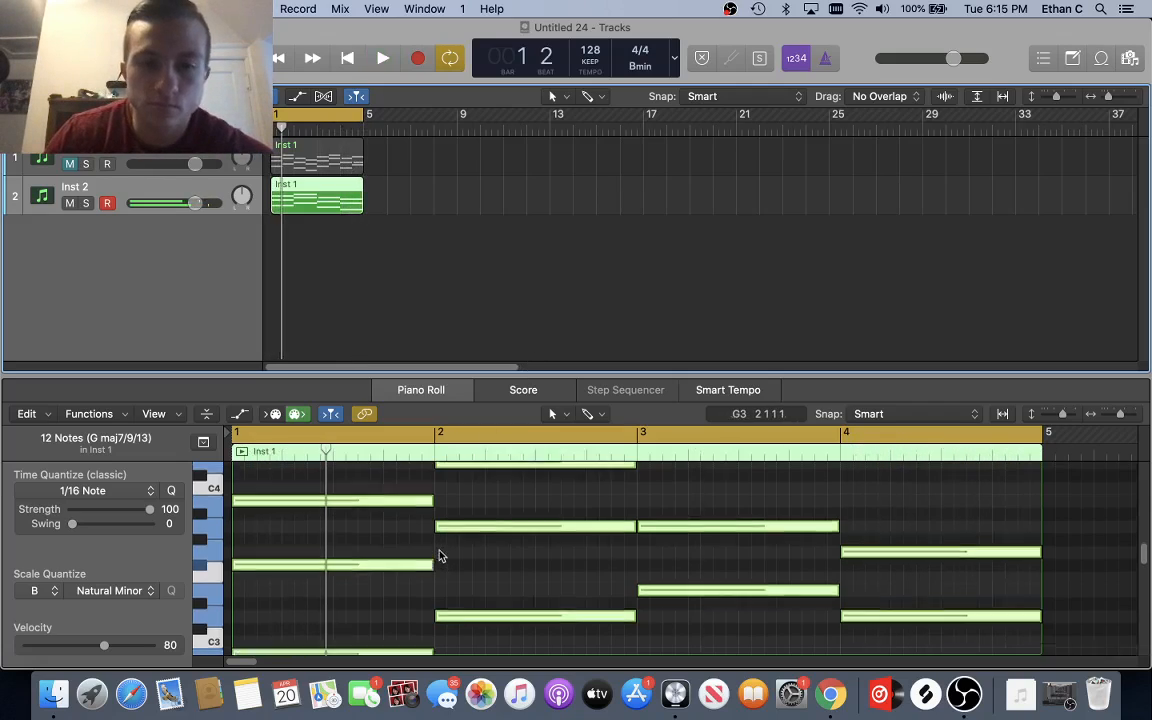
{"action": "left_click_drag", "start_coordinate": [432, 524], "coordinate": [381, 529]}
{"action": "scroll", "coordinate": [490, 610], "scroll_direction": "down", "scroll_amount": 2}
{"action": "left_click_drag", "start_coordinate": [502, 627], "coordinate": [424, 486]}
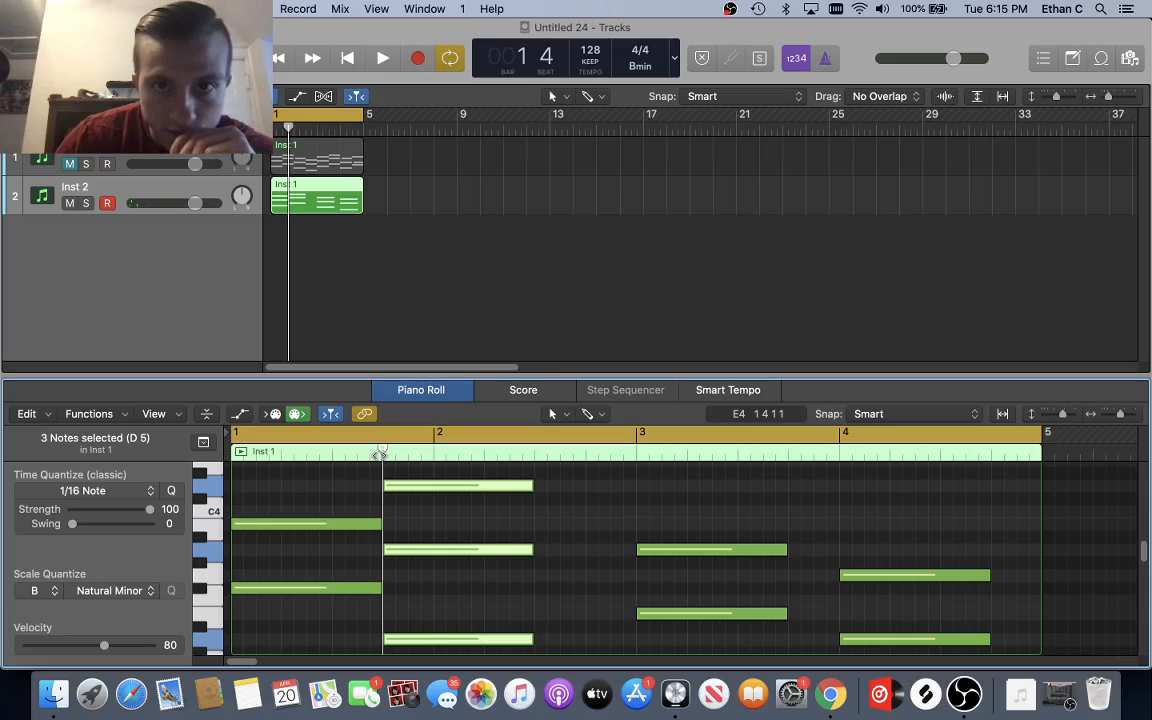
{"action": "left_click_drag", "start_coordinate": [535, 496], "coordinate": [634, 509]}
Step: Make the fourth chord start on beat 4 of bar 3 and last until bar 5
{"action": "scroll", "coordinate": [622, 567], "scroll_direction": "right", "scroll_amount": 3}
{"action": "scroll", "coordinate": [728, 601], "scroll_direction": "down", "scroll_amount": 3}
{"action": "mouse_move", "coordinate": [726, 638]}
{"action": "left_mouse_down"}
{"action": "mouse_move", "coordinate": [743, 576]}
{"action": "mouse_move", "coordinate": [729, 474]}
{"action": "mouse_move", "coordinate": [648, 508]}
{"action": "left_mouse_up"}
{"action": "scroll", "coordinate": [729, 478], "scroll_direction": "up", "scroll_amount": 1}
{"action": "left_click_drag", "start_coordinate": [775, 503], "coordinate": [866, 522]}
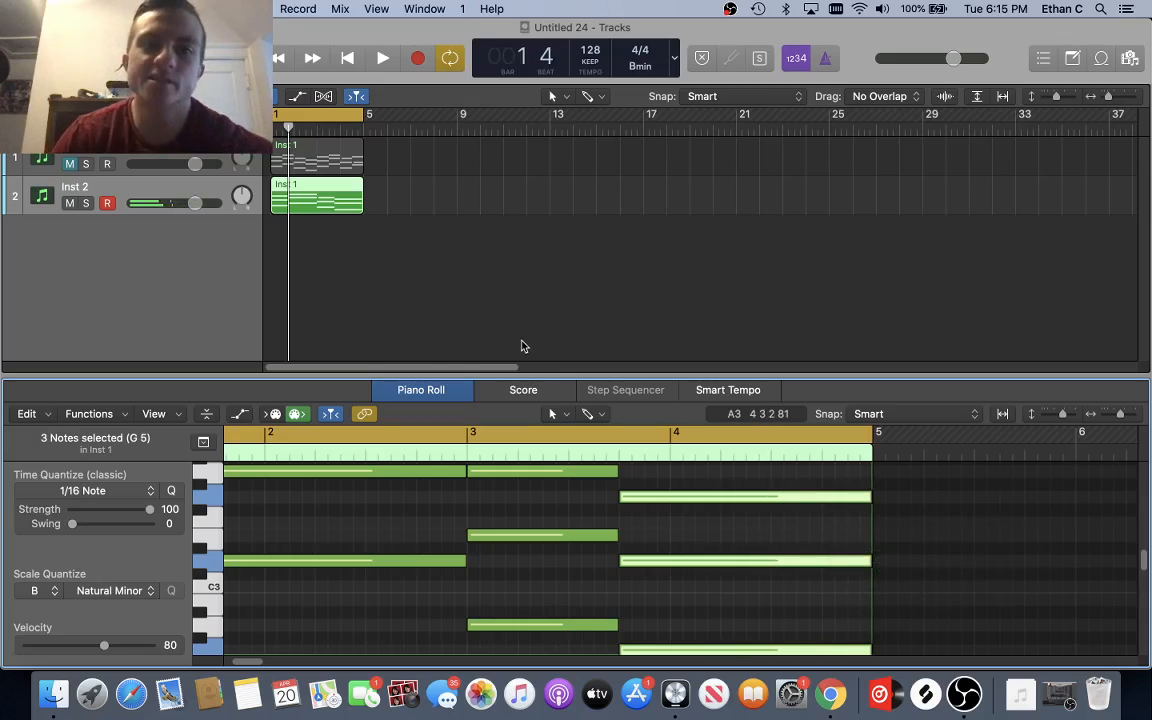
Step: Play back the new chord rhythm on Inst 2 and look over the notes across all four bars
{"action": "key", "text": "space"}
{"action": "scroll", "coordinate": [652, 530], "scroll_direction": "up", "scroll_amount": 2}
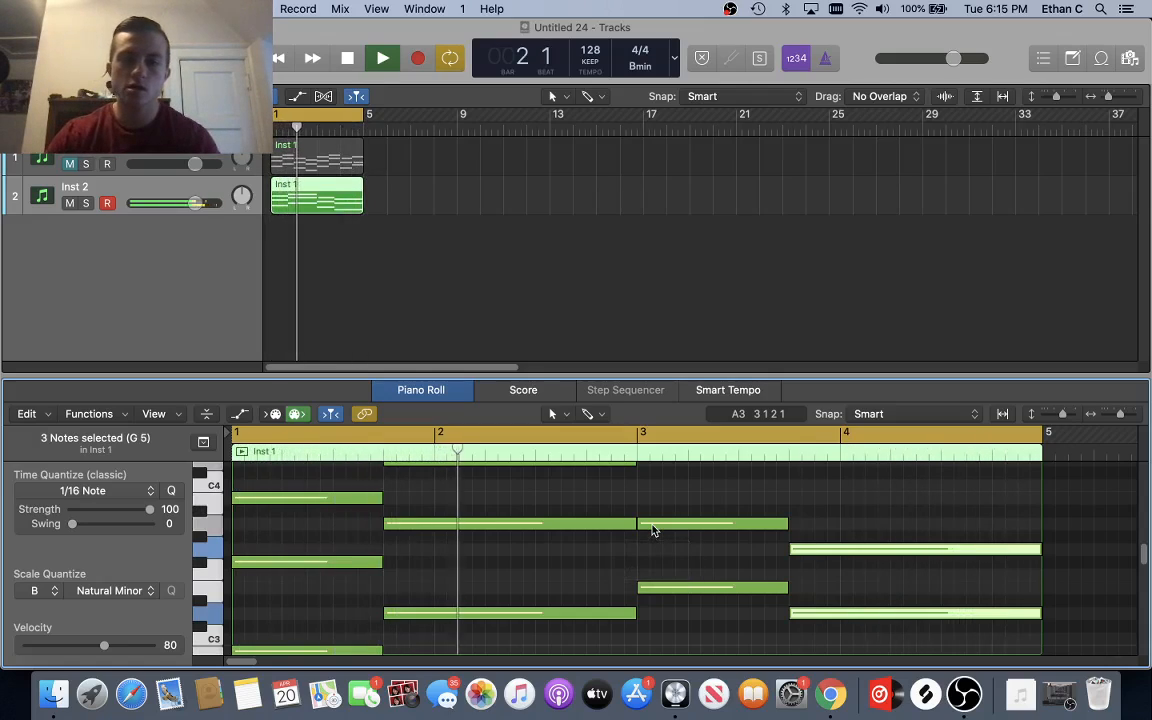
{"action": "scroll", "coordinate": [696, 540], "scroll_direction": "up", "scroll_amount": 3}
{"action": "scroll", "coordinate": [696, 539], "scroll_direction": "down", "scroll_amount": 6}
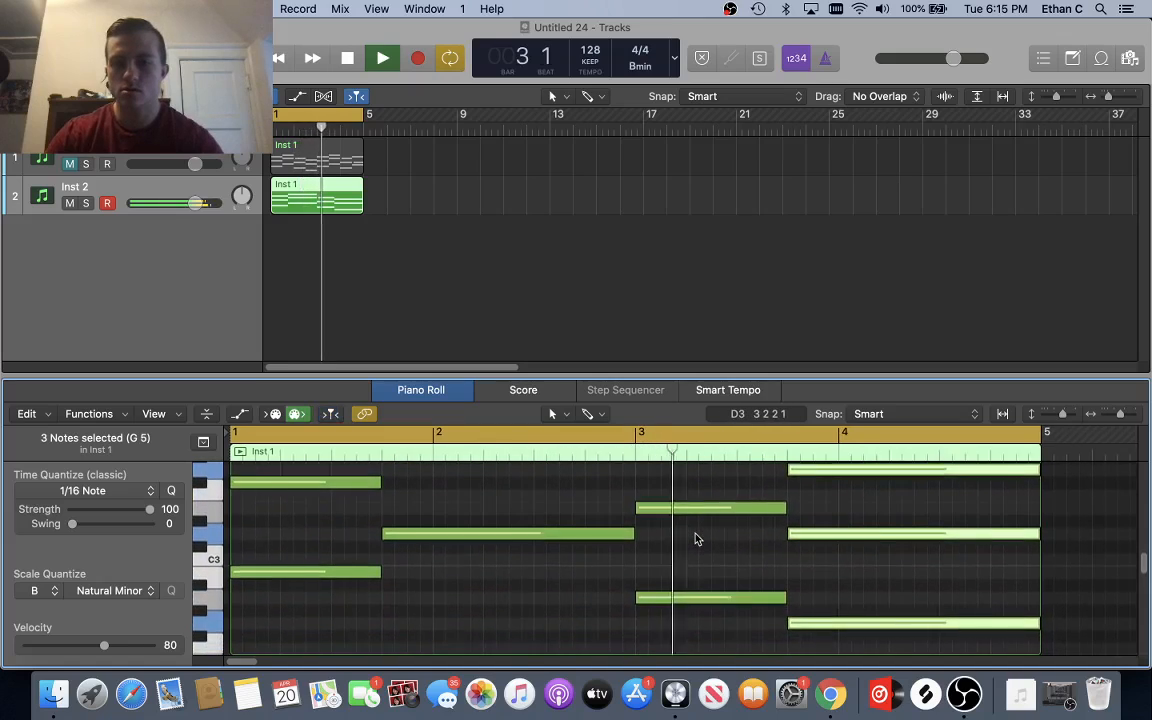
{"action": "scroll", "coordinate": [697, 539], "scroll_direction": "up", "scroll_amount": 3}
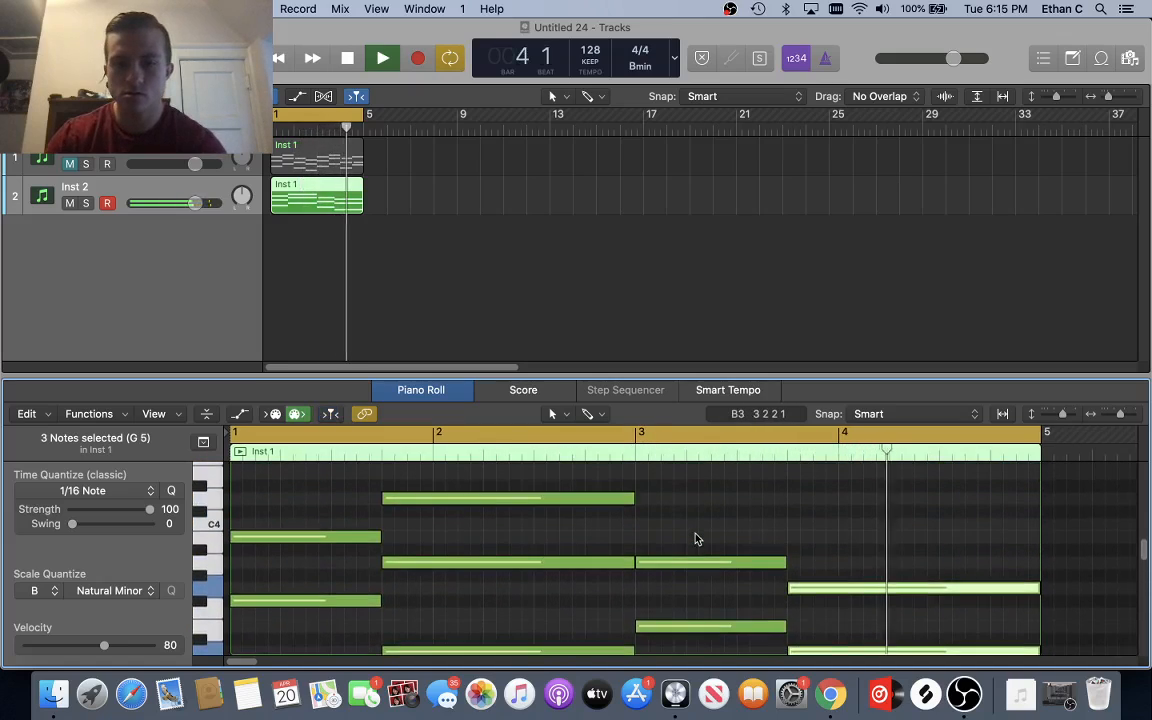
{"action": "key", "text": "space"}
{"action": "scroll", "coordinate": [697, 540], "scroll_direction": "down", "scroll_amount": 3}
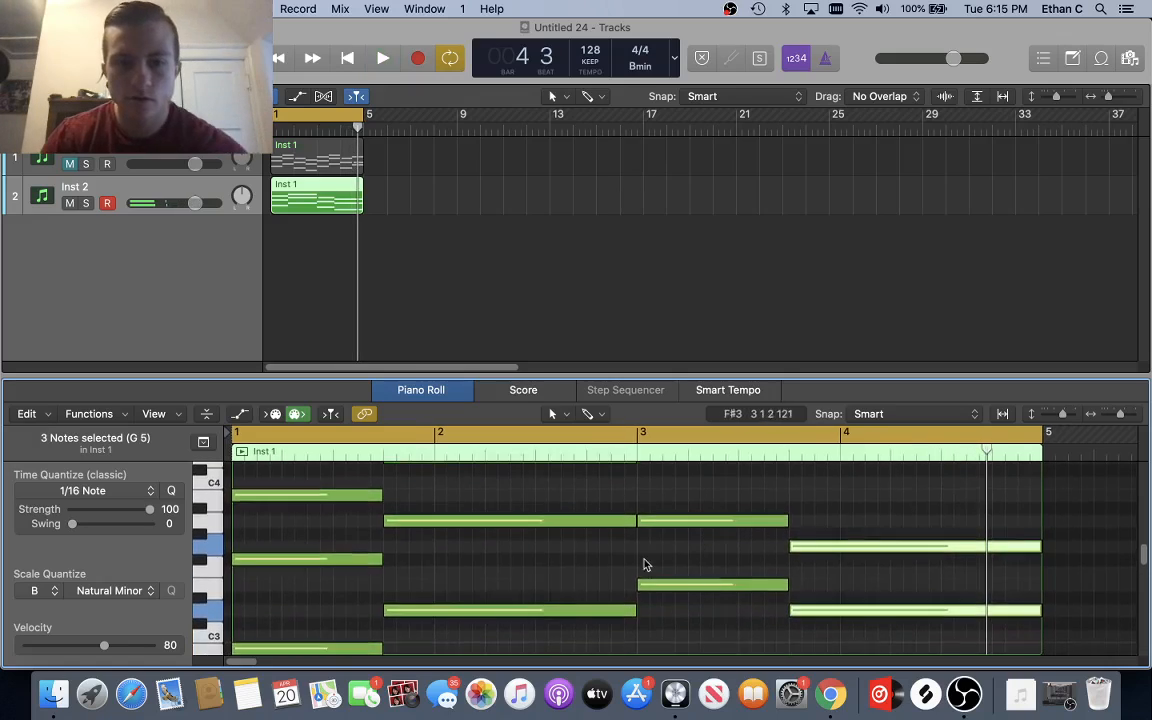
Step: Shorten the first chord to an eighth note and repeat it on beat 2 of bar 1
{"action": "left_click", "coordinate": [335, 637]}
{"action": "left_click", "coordinate": [438, 624]}
{"action": "scroll", "coordinate": [449, 621], "scroll_direction": "up", "scroll_amount": 2}
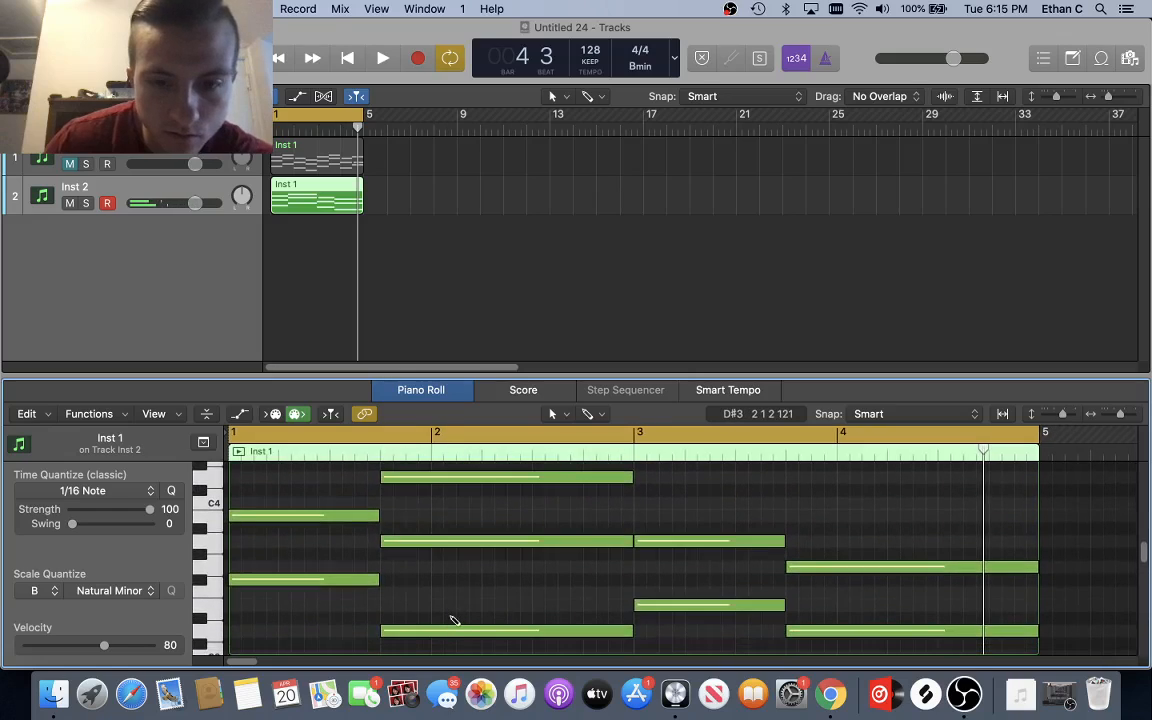
{"action": "scroll", "coordinate": [449, 621], "scroll_direction": "down", "scroll_amount": 2}
{"action": "left_click_drag", "start_coordinate": [305, 642], "coordinate": [322, 460]}
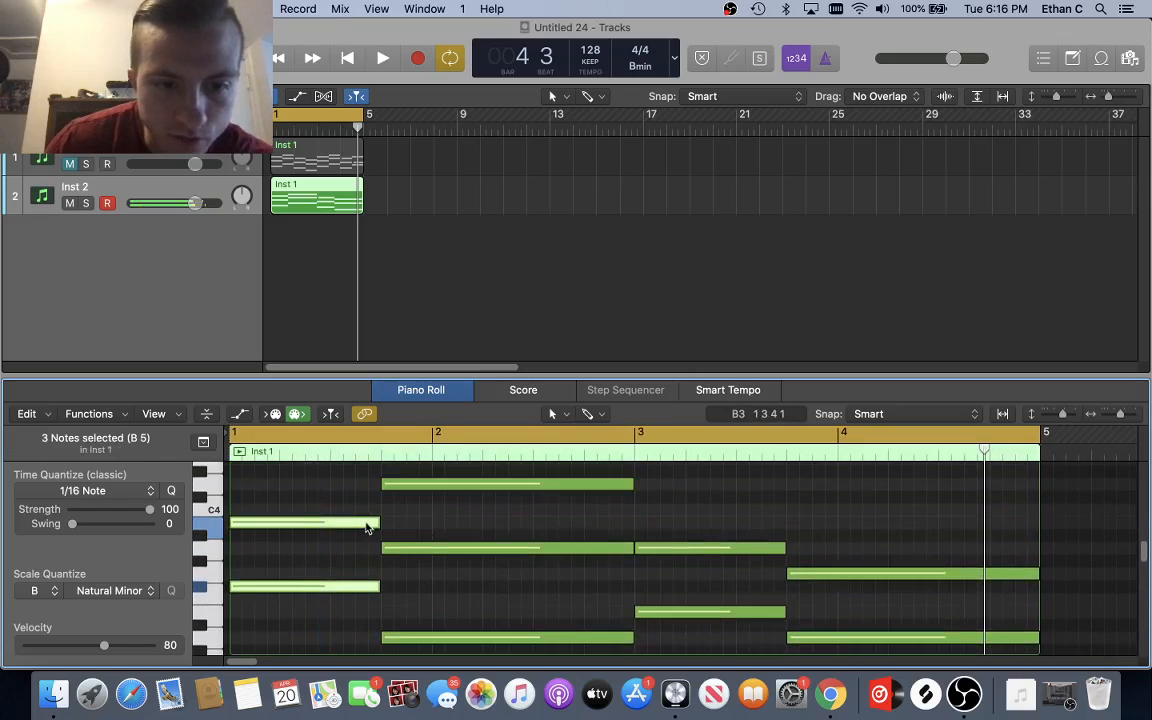
{"action": "left_click_drag", "start_coordinate": [378, 523], "coordinate": [256, 527]}
{"action": "scroll", "coordinate": [335, 514], "scroll_direction": "down", "scroll_amount": 2}
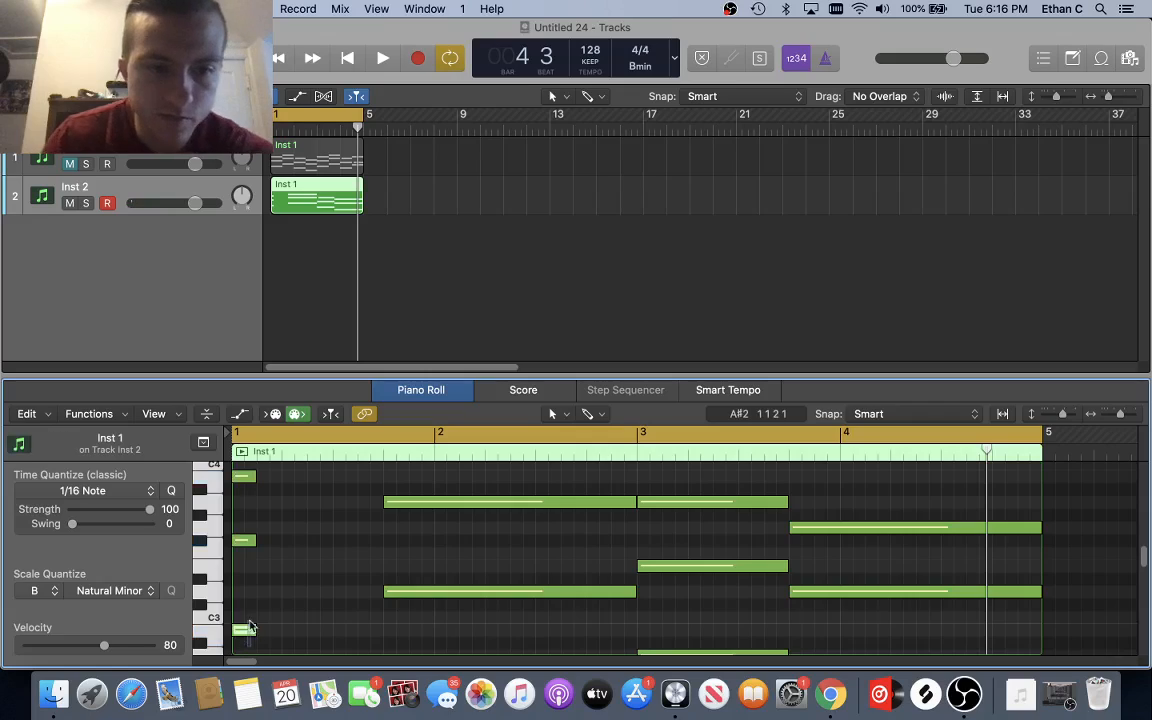
{"action": "left_click_drag", "start_coordinate": [258, 478], "coordinate": [262, 483]}
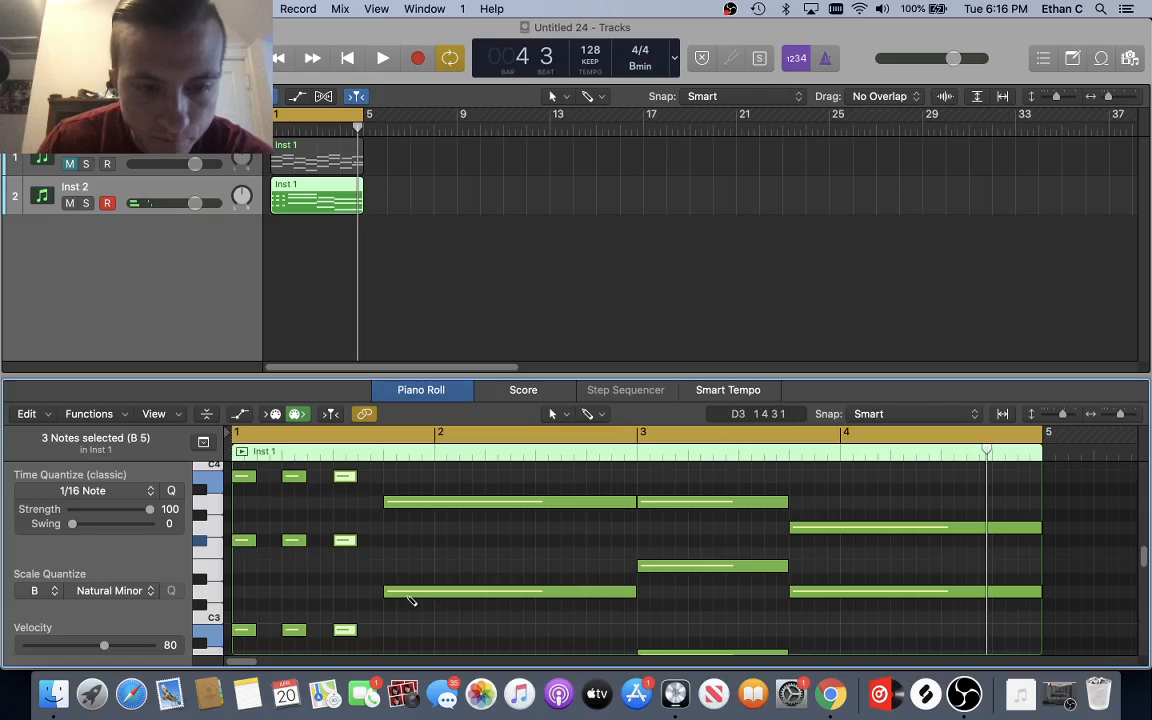
{"action": "key", "text": "Delete"}
Step: Shorten the second, third and fourth chords to eighth notes
{"action": "scroll", "coordinate": [475, 636], "scroll_direction": "up", "scroll_amount": 1}
{"action": "left_click_drag", "start_coordinate": [487, 636], "coordinate": [537, 470]}
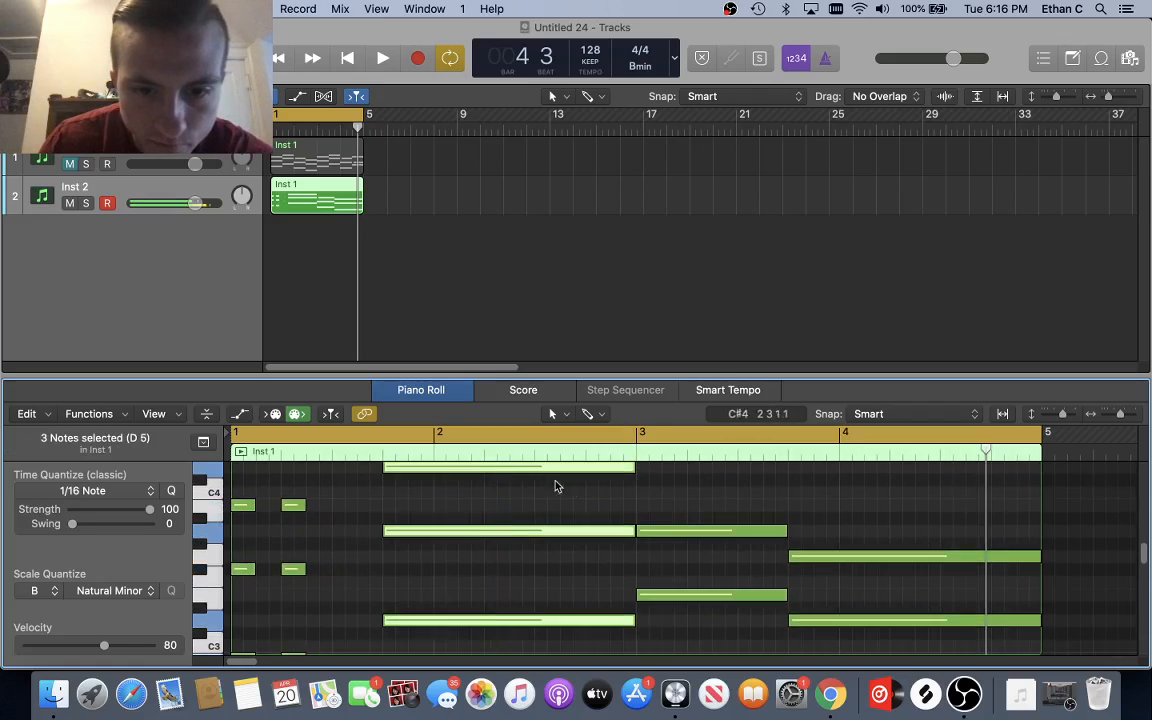
{"action": "left_click_drag", "start_coordinate": [633, 469], "coordinate": [405, 512]}
{"action": "scroll", "coordinate": [598, 496], "scroll_direction": "down", "scroll_amount": 3}
{"action": "left_click_drag", "start_coordinate": [695, 648], "coordinate": [897, 477]}
{"action": "left_click_drag", "start_coordinate": [897, 470], "coordinate": [897, 470]}
{"action": "scroll", "coordinate": [789, 522], "scroll_direction": "up", "scroll_amount": 1}
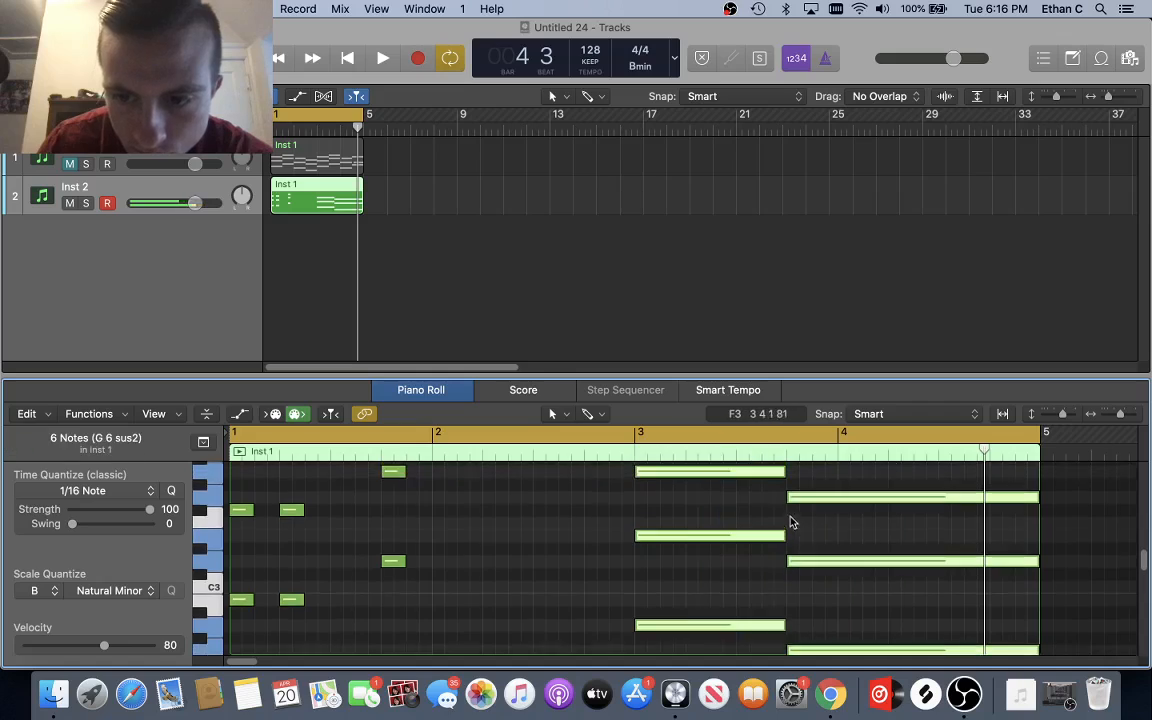
{"action": "left_click_drag", "start_coordinate": [781, 484], "coordinate": [657, 496]}
{"action": "scroll", "coordinate": [828, 612], "scroll_direction": "down", "scroll_amount": 4}
{"action": "left_click_drag", "start_coordinate": [844, 626], "coordinate": [885, 455]}
{"action": "left_click_drag", "start_coordinate": [909, 620], "coordinate": [807, 635]}
Step: Shift the second chord a sixteenth note earlier and place a repeat of it in the last half beat of bar 1
{"action": "scroll", "coordinate": [640, 600], "scroll_direction": "down", "scroll_amount": 3}
{"action": "scroll", "coordinate": [355, 612], "scroll_direction": "down", "scroll_amount": 1}
{"action": "left_click_drag", "start_coordinate": [389, 624], "coordinate": [386, 485]}
{"action": "key", "text": "super+r"}
{"action": "left_click_drag", "start_coordinate": [486, 480], "coordinate": [419, 477]}
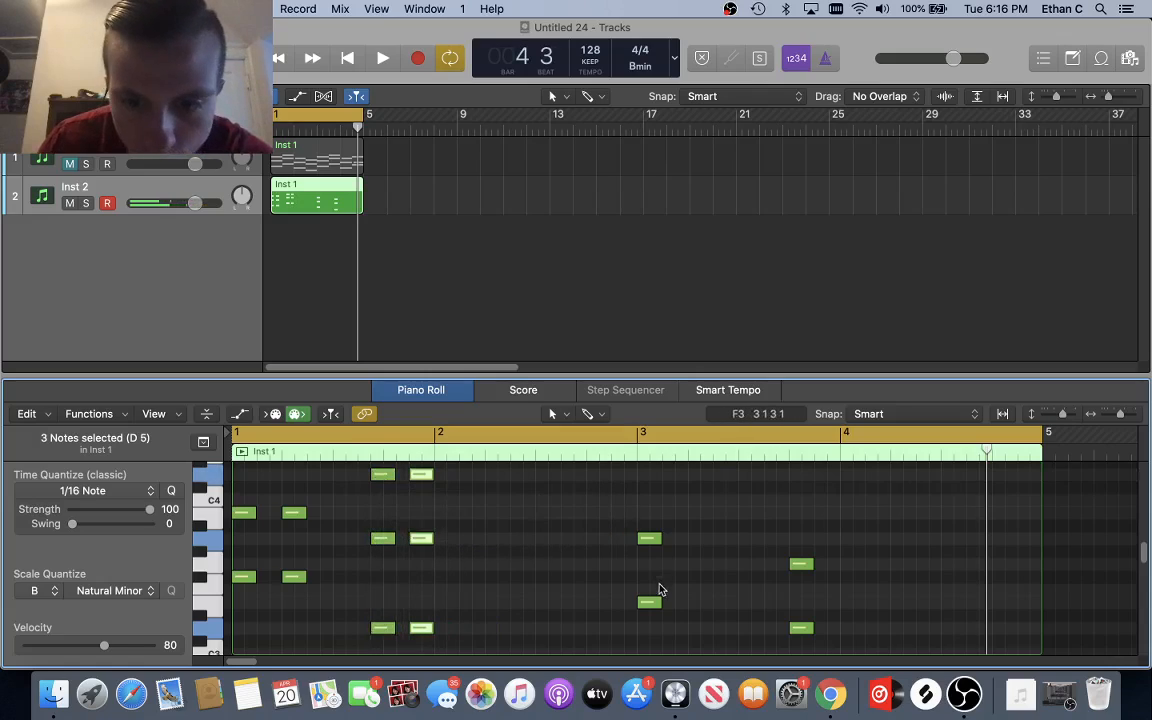
Step: Move the third chord to the start of bar 2 and the fourth just before beat 4, repeating the fourth in the bar's last half beat
{"action": "scroll", "coordinate": [667, 597], "scroll_direction": "down", "scroll_amount": 1}
{"action": "scroll", "coordinate": [652, 647], "scroll_direction": "down", "scroll_amount": 2}
{"action": "left_click_drag", "start_coordinate": [643, 653], "coordinate": [908, 473]}
{"action": "left_click_drag", "start_coordinate": [655, 473], "coordinate": [445, 474]}
{"action": "scroll", "coordinate": [577, 574], "scroll_direction": "down", "scroll_amount": 2}
{"action": "left_click_drag", "start_coordinate": [598, 633], "coordinate": [589, 500]}
{"action": "left_click_drag", "start_coordinate": [688, 500], "coordinate": [624, 500]}
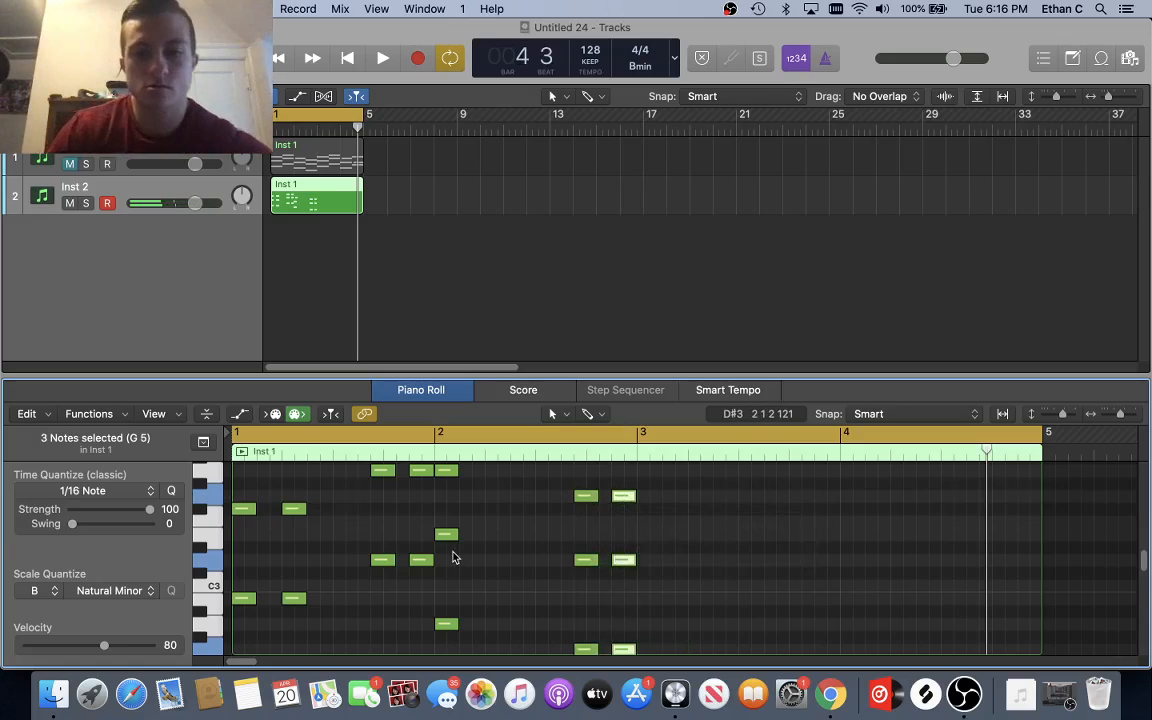
Step: Repeat the first chord on beat 3 of bar 1 and the third chord on beats 2 and 3 of bar 2
{"action": "scroll", "coordinate": [400, 575], "scroll_direction": "down", "scroll_amount": 4}
{"action": "scroll", "coordinate": [291, 628], "scroll_direction": "up", "scroll_amount": 5}
{"action": "left_click_drag", "start_coordinate": [291, 654], "coordinate": [311, 469]}
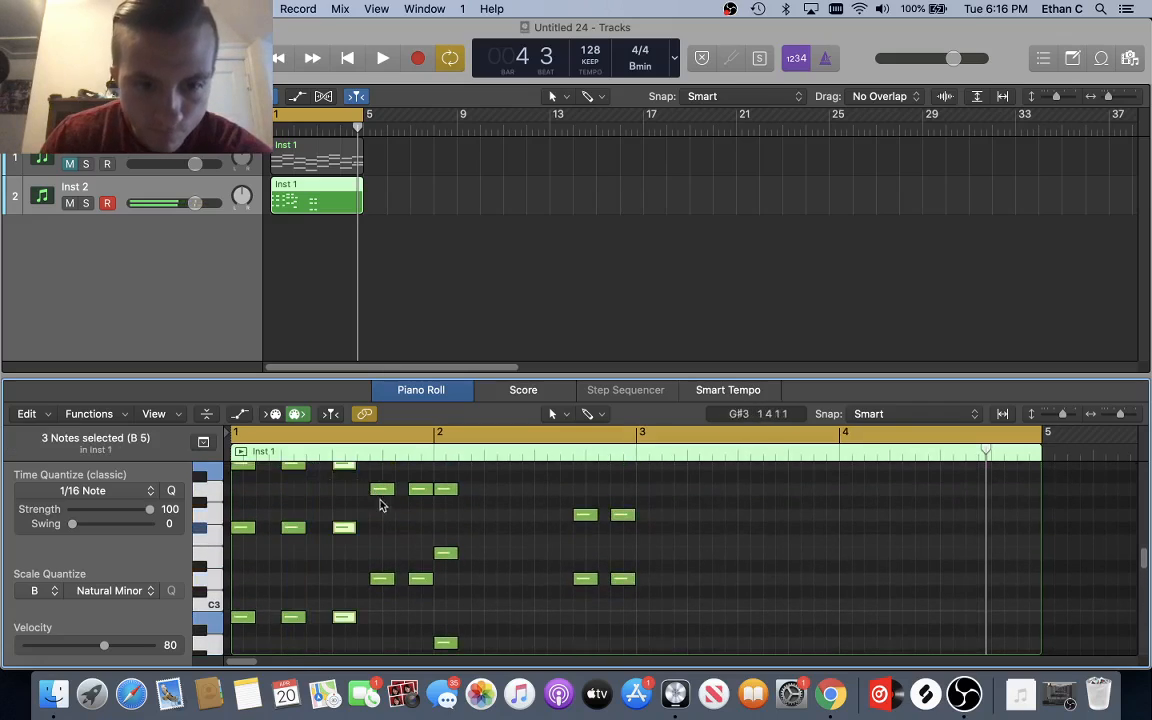
{"action": "scroll", "coordinate": [471, 587], "scroll_direction": "down", "scroll_amount": 2}
{"action": "left_click_drag", "start_coordinate": [450, 625], "coordinate": [466, 474]}
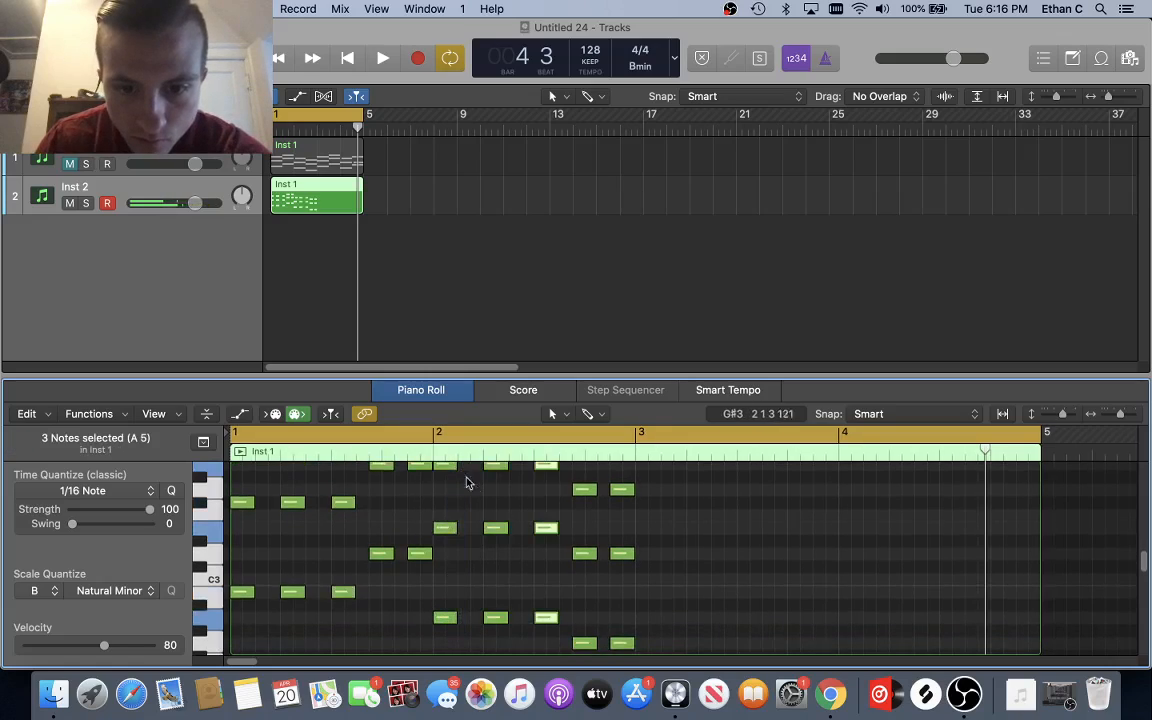
Step: Repeat the whole two-bar chord pattern into bars 3 and 4
{"action": "scroll", "coordinate": [518, 568], "scroll_direction": "down", "scroll_amount": 1}
{"action": "key", "text": "cmd+a"}
{"action": "key", "text": "cmd+r"}
Step: Raise the last two chords of bar 4 to a C#3 bottom note, snap them to B natural minor, and play back
{"action": "scroll", "coordinate": [790, 598], "scroll_direction": "right", "scroll_amount": 5}
{"action": "left_click_drag", "start_coordinate": [756, 643], "coordinate": [821, 472]}
{"action": "left_click_drag", "start_coordinate": [757, 636], "coordinate": [758, 553]}
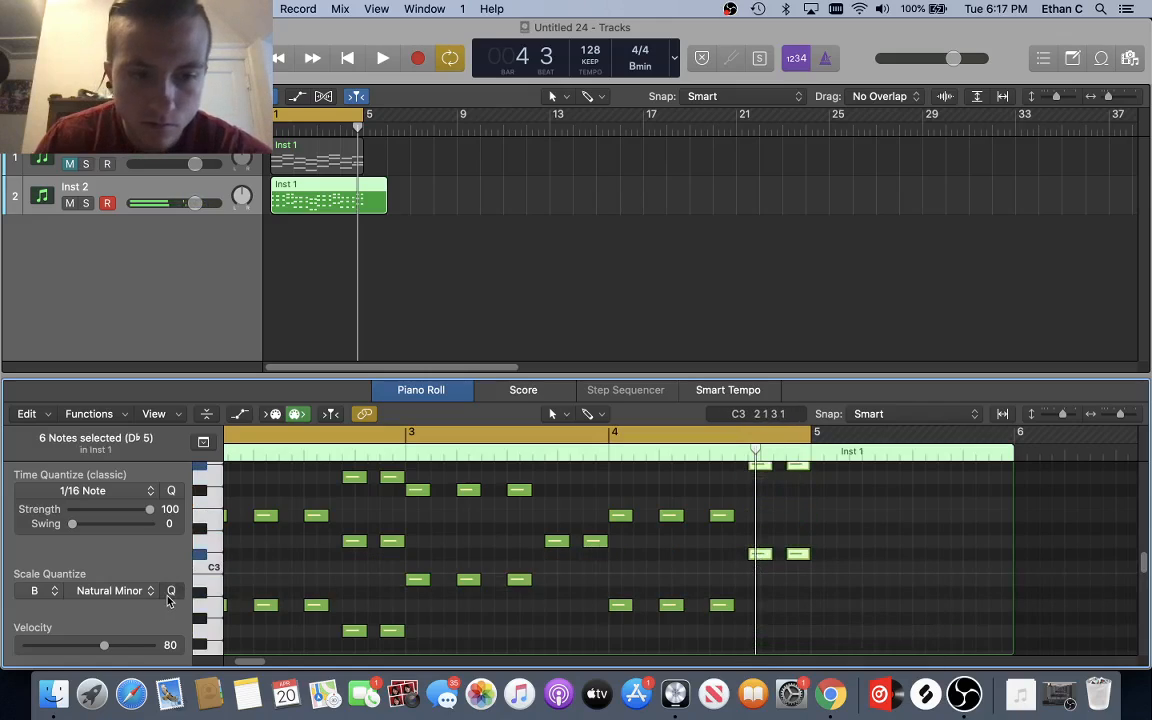
{"action": "scroll", "coordinate": [483, 530], "scroll_direction": "left", "scroll_amount": 5}
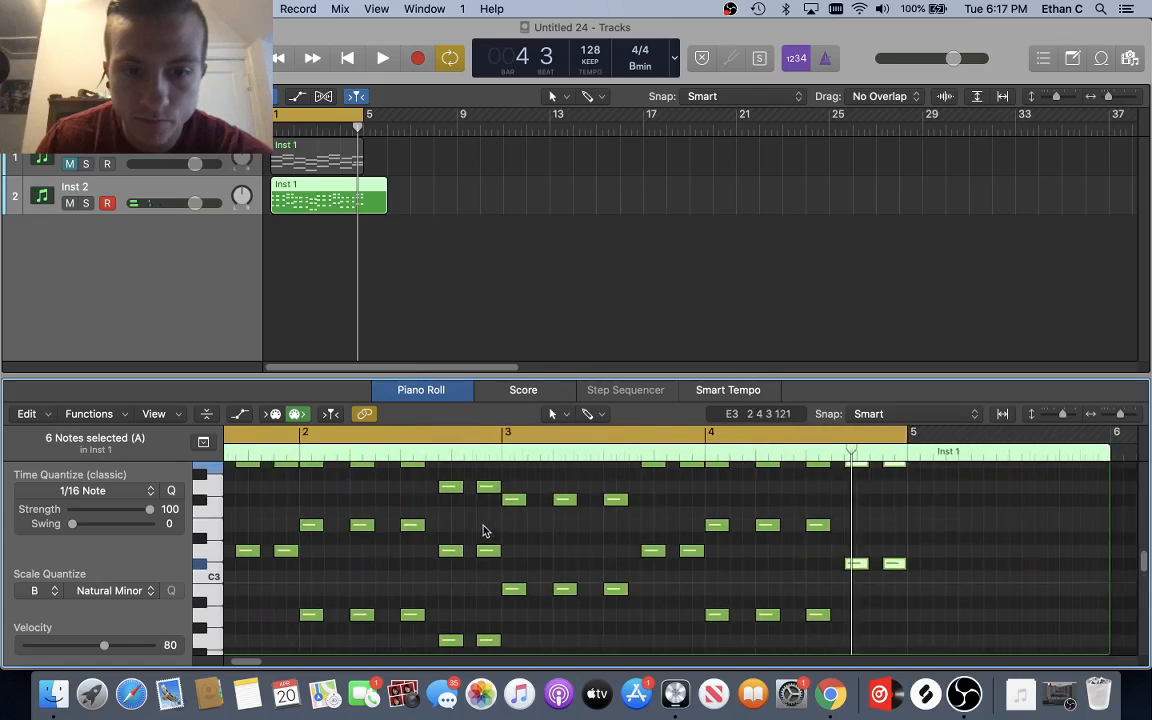
{"action": "key", "text": "space"}
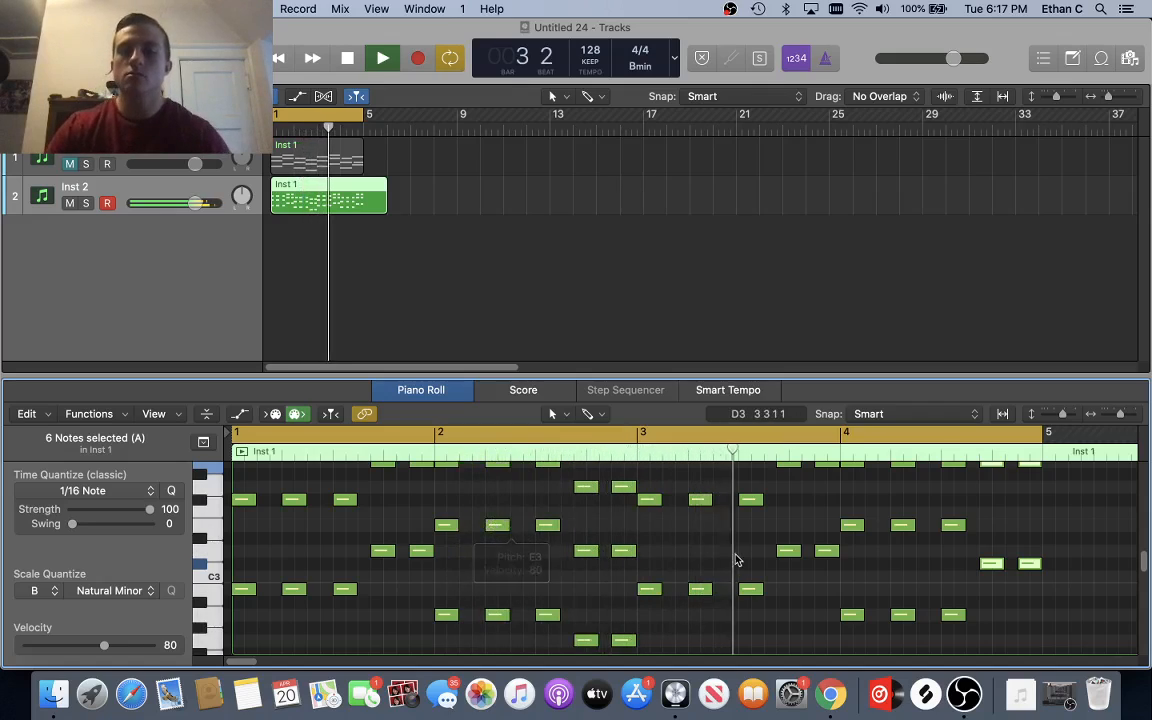
Step: Stop the playback and examine the notes of the repeated stab chords across all four bars and their pitch range
{"action": "scroll", "coordinate": [735, 558], "scroll_direction": "up", "scroll_amount": 3}
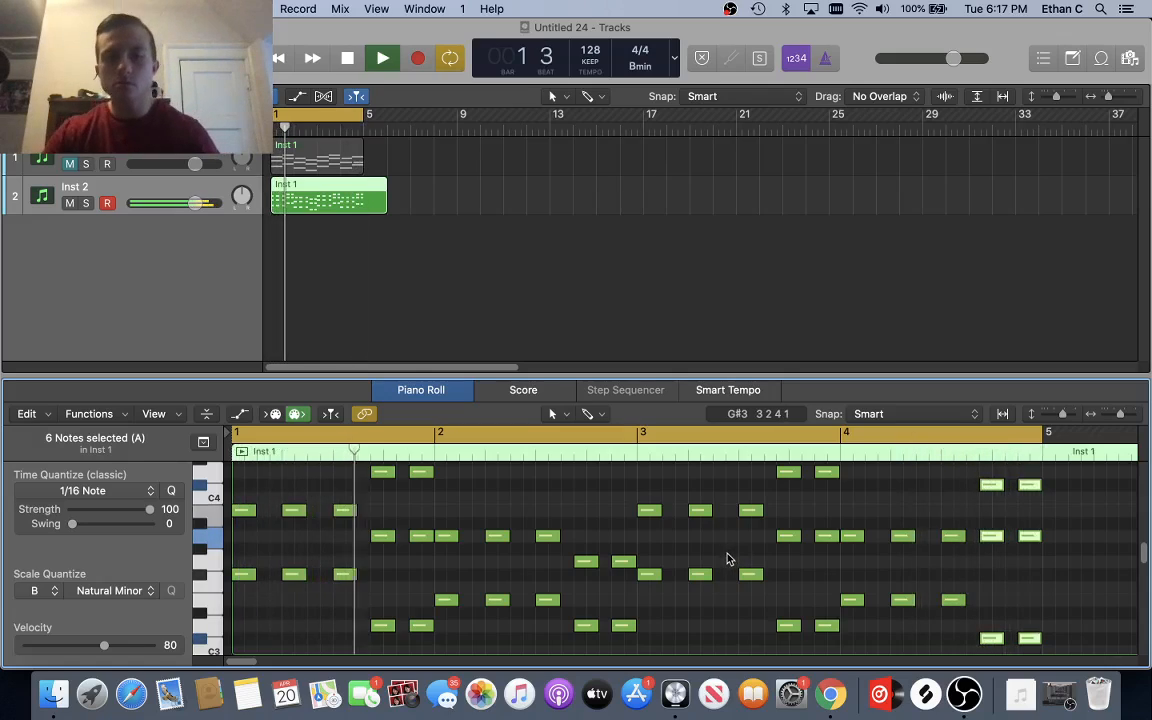
{"action": "key", "text": "space"}
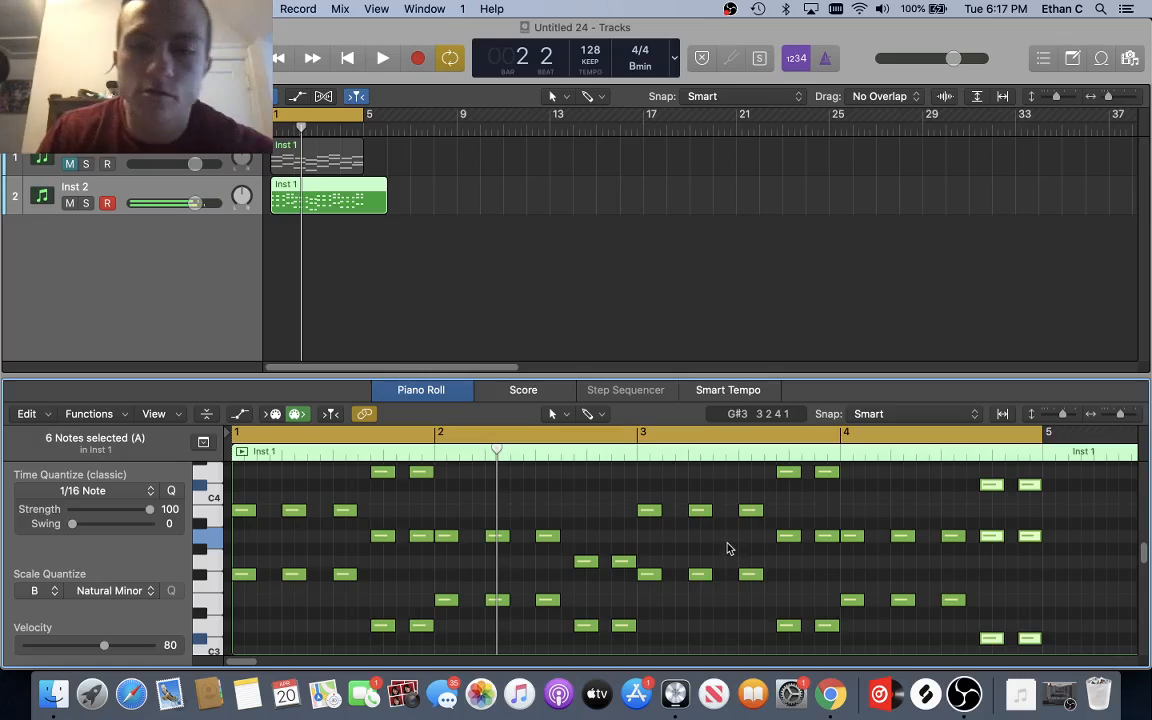
{"action": "key", "text": "super+Left"}
{"action": "scroll", "coordinate": [658, 514], "scroll_direction": "down", "scroll_amount": 6}
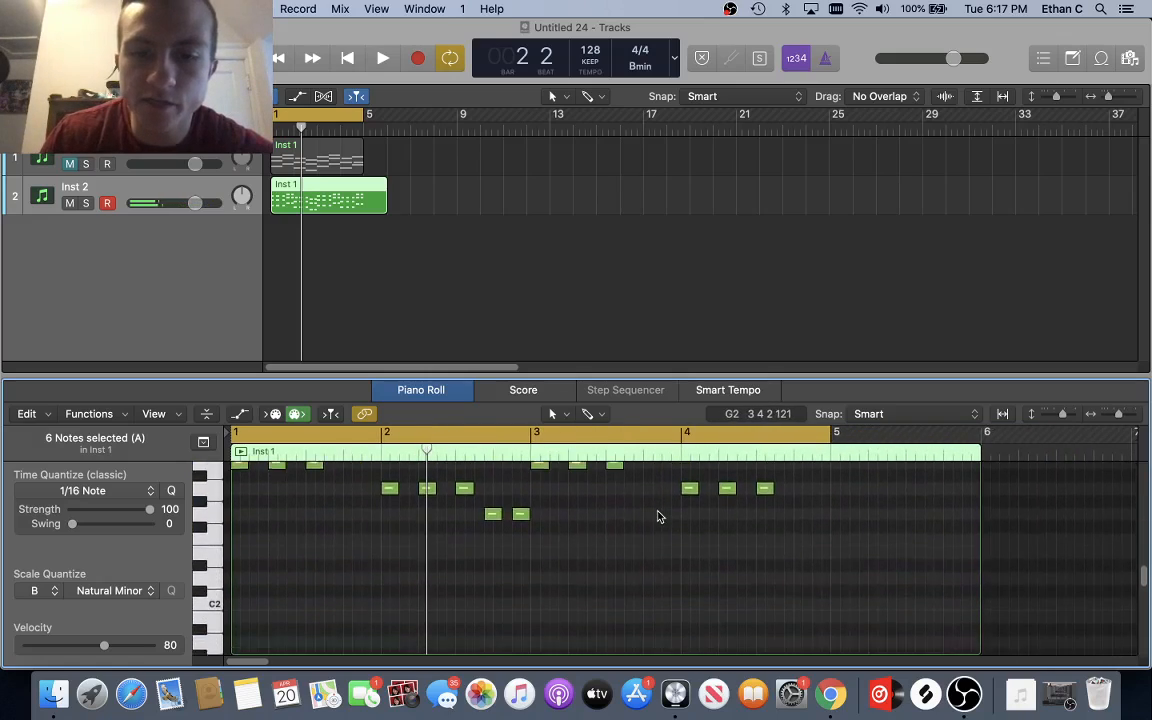
{"action": "scroll", "coordinate": [658, 514], "scroll_direction": "up", "scroll_amount": 4}
{"action": "scroll", "coordinate": [272, 572], "scroll_direction": "up", "scroll_amount": 3}
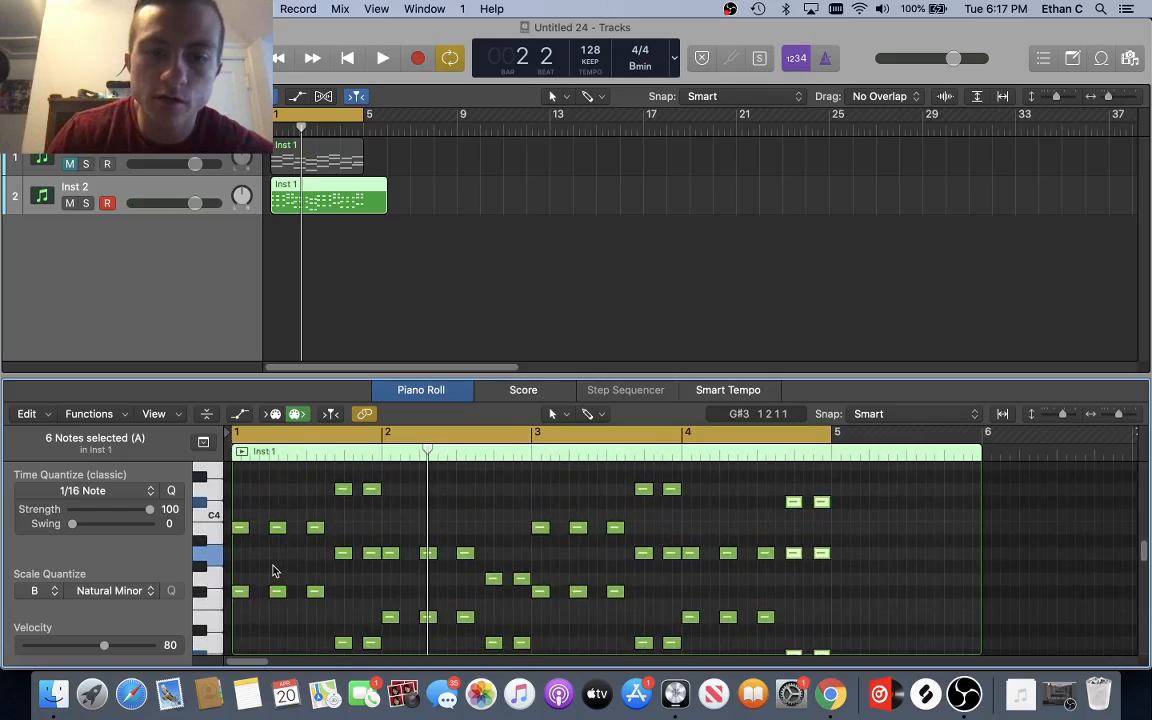
{"action": "scroll", "coordinate": [274, 571], "scroll_direction": "up", "scroll_amount": 3}
{"action": "scroll", "coordinate": [277, 571], "scroll_direction": "down", "scroll_amount": 8}
{"action": "scroll", "coordinate": [277, 571], "scroll_direction": "up", "scroll_amount": 6}
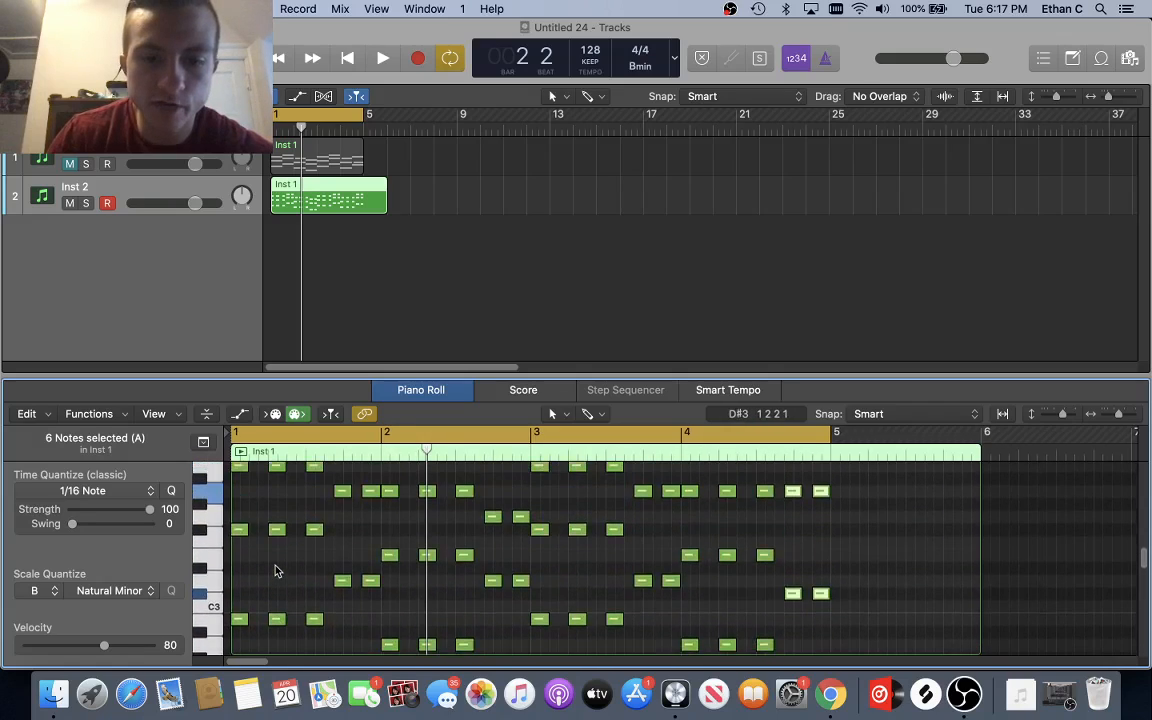
{"action": "scroll", "coordinate": [389, 571], "scroll_direction": "up", "scroll_amount": 2}
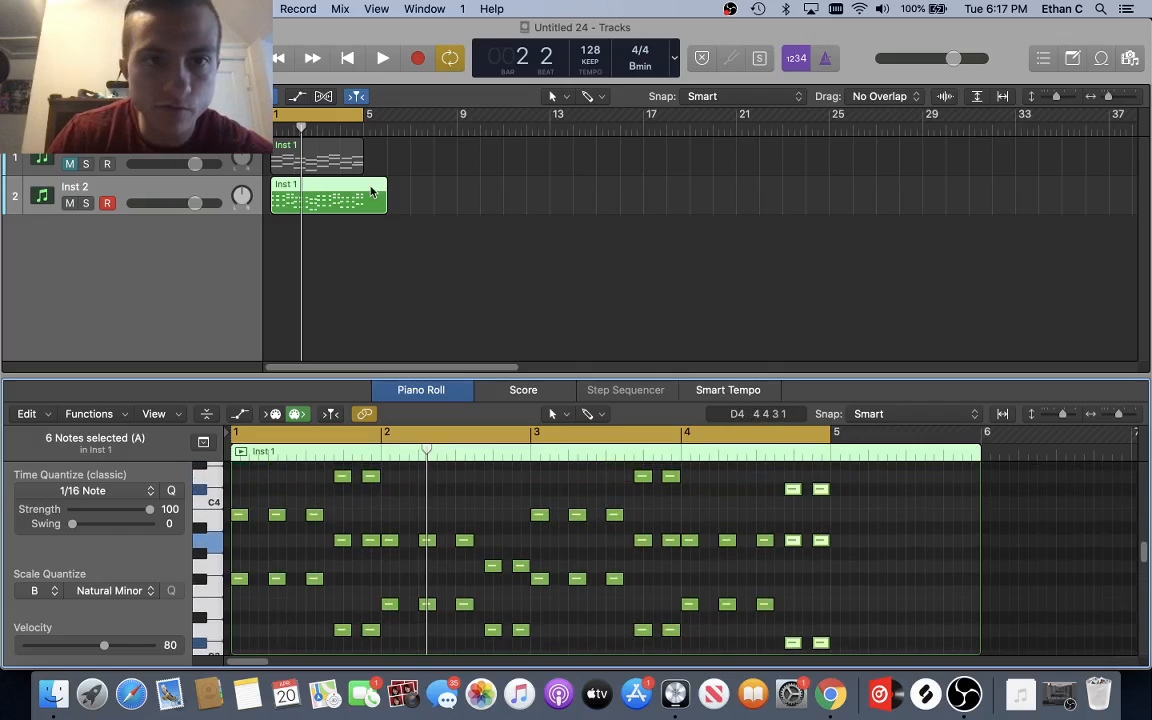
Step: Shorten the Inst 2 region so it ends at bar 5, and view the track's Nexus 2 instrument
{"action": "left_click_drag", "start_coordinate": [389, 206], "coordinate": [369, 206]}
{"action": "key", "text": "x"}
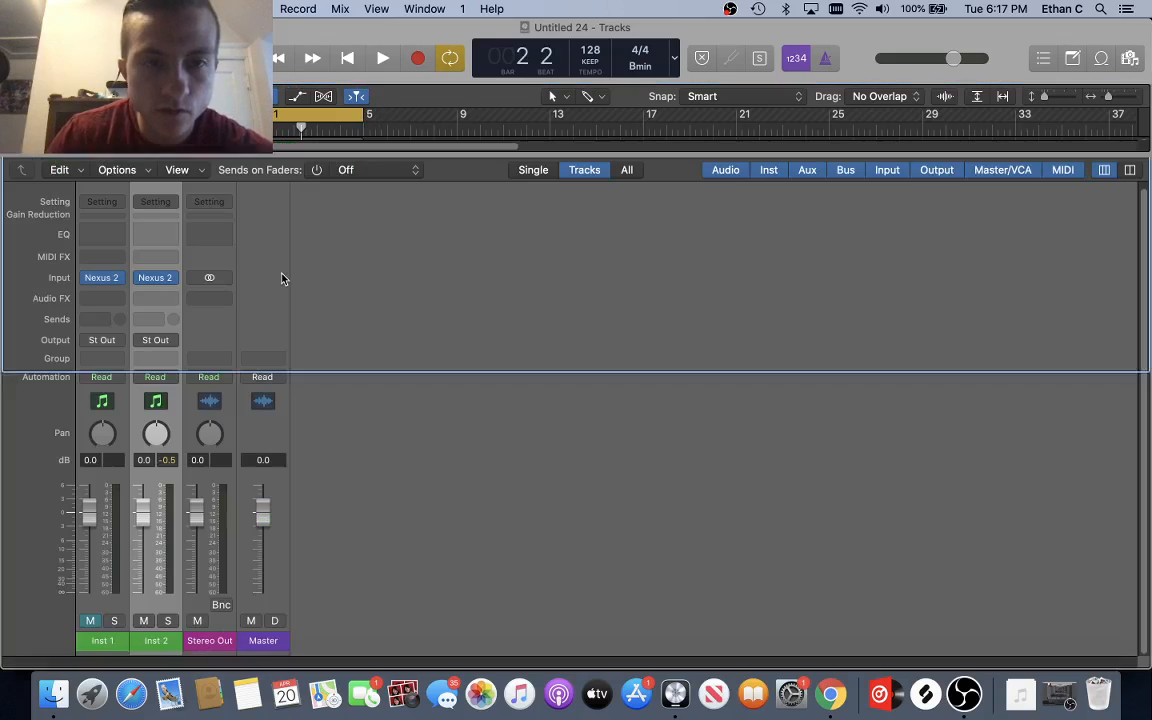
{"action": "left_click", "coordinate": [157, 278]}
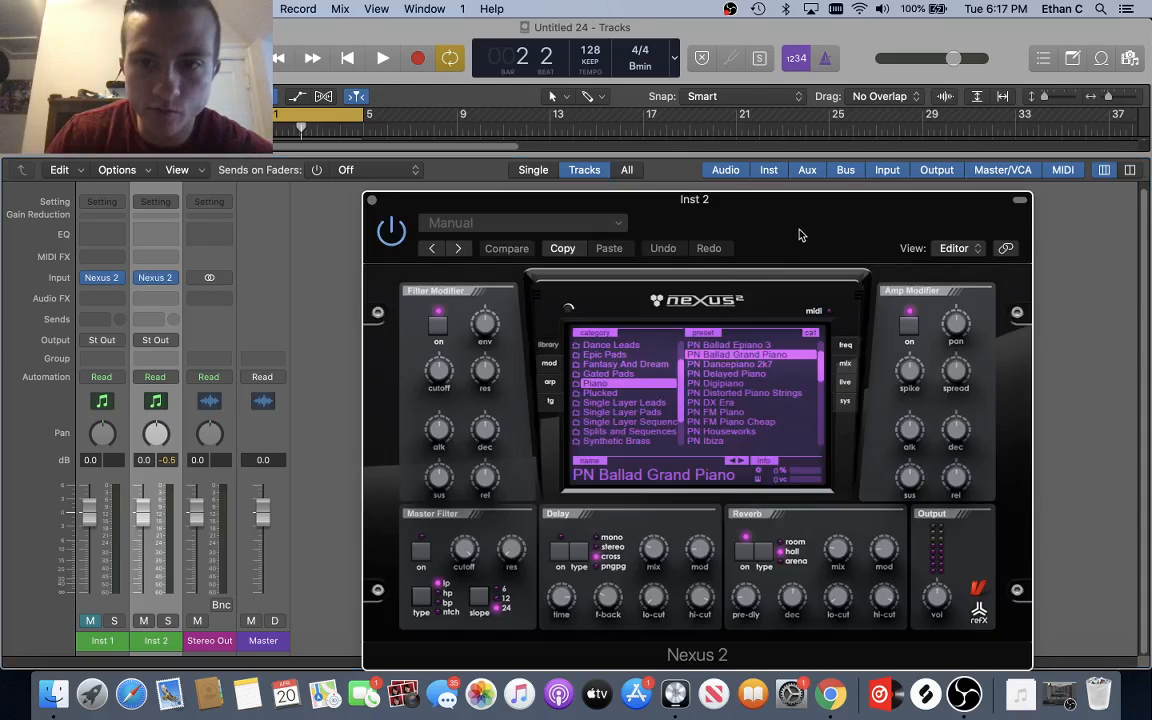
{"action": "left_click_drag", "start_coordinate": [799, 235], "coordinate": [609, 187]}
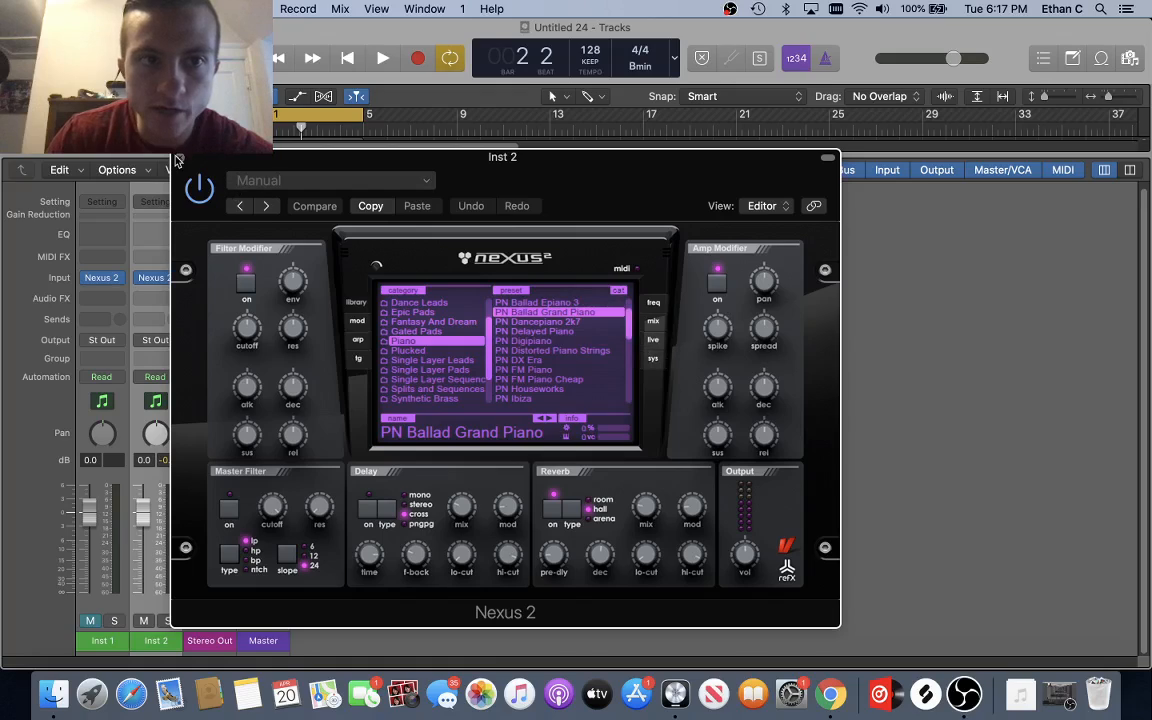
{"action": "left_click", "coordinate": [178, 160]}
{"action": "key", "text": "x"}
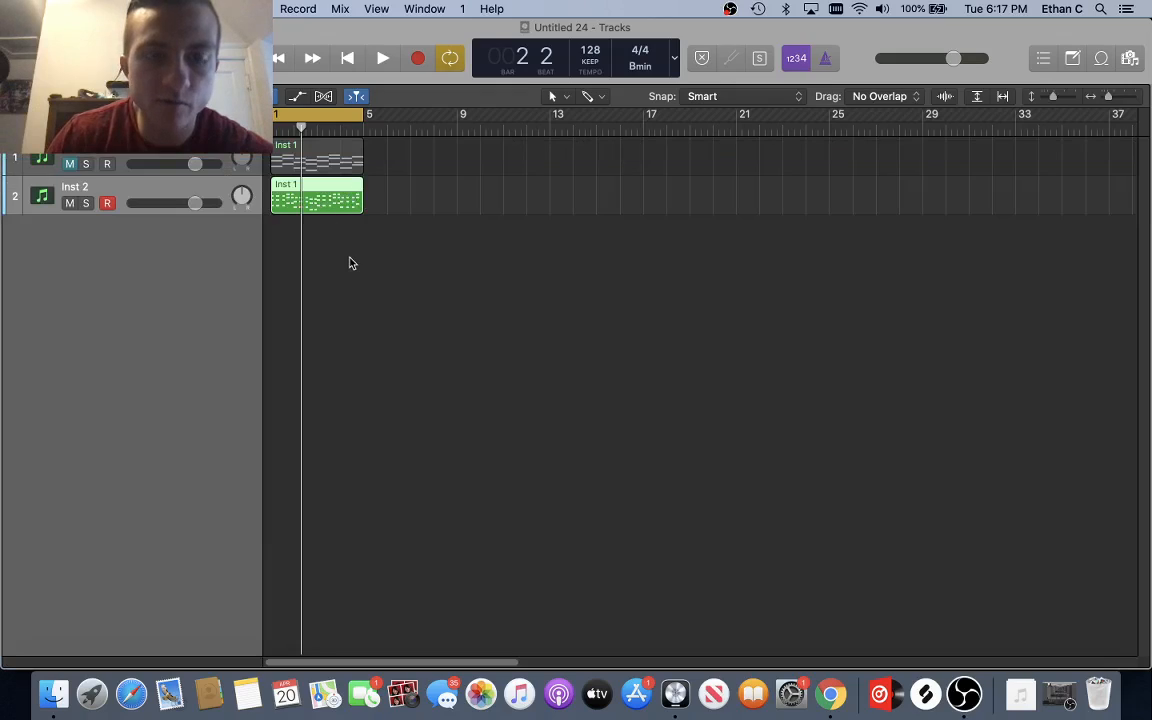
Step: Load the PD Ambient Pad 4 preset from Single Layer Pads into Inst 2's Nexus 2 and audition it
{"action": "key", "text": "x"}
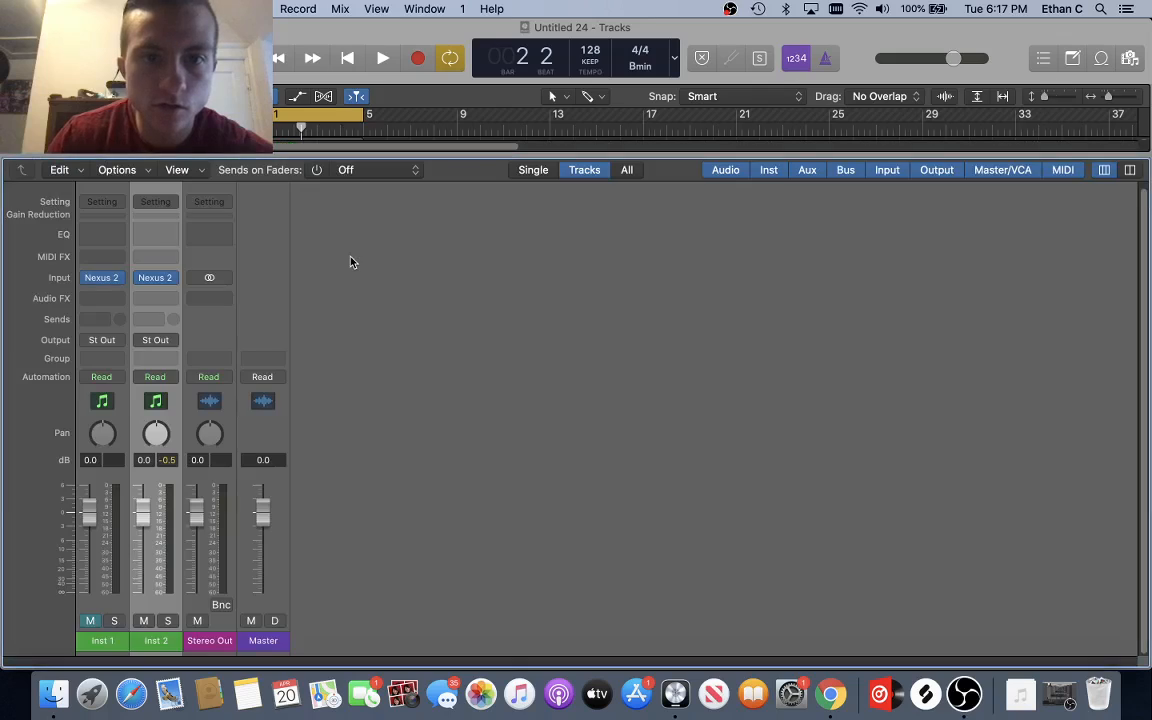
{"action": "left_click", "coordinate": [155, 278]}
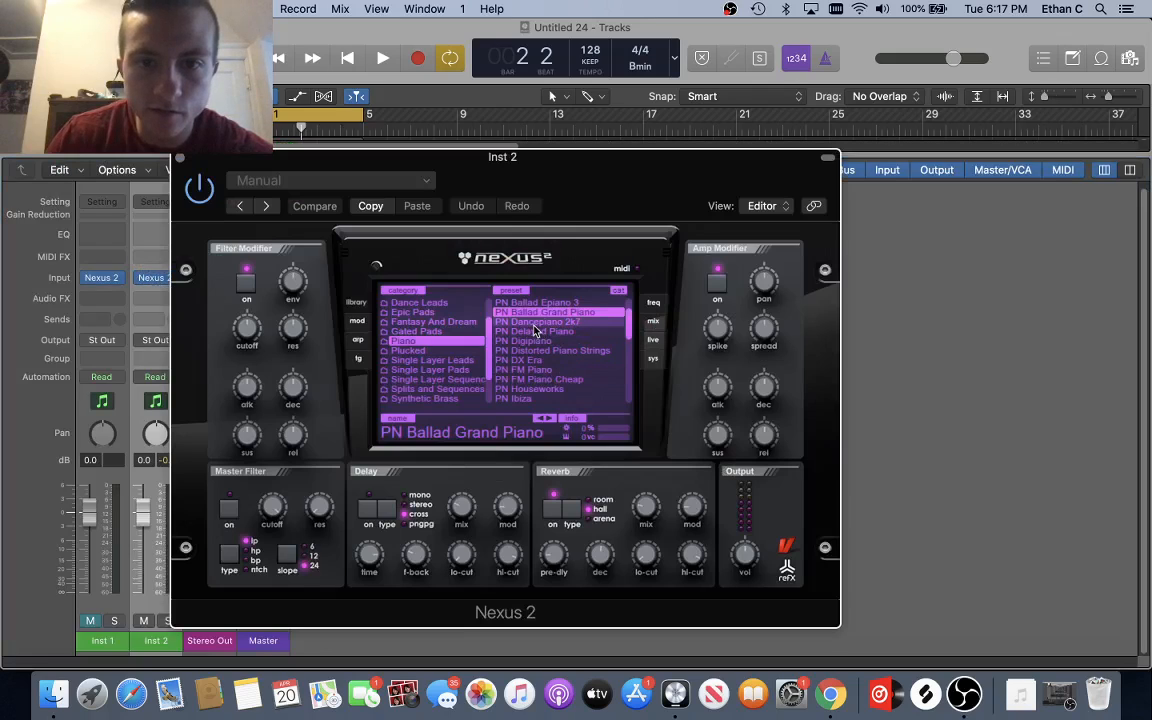
{"action": "left_click", "coordinate": [415, 360]}
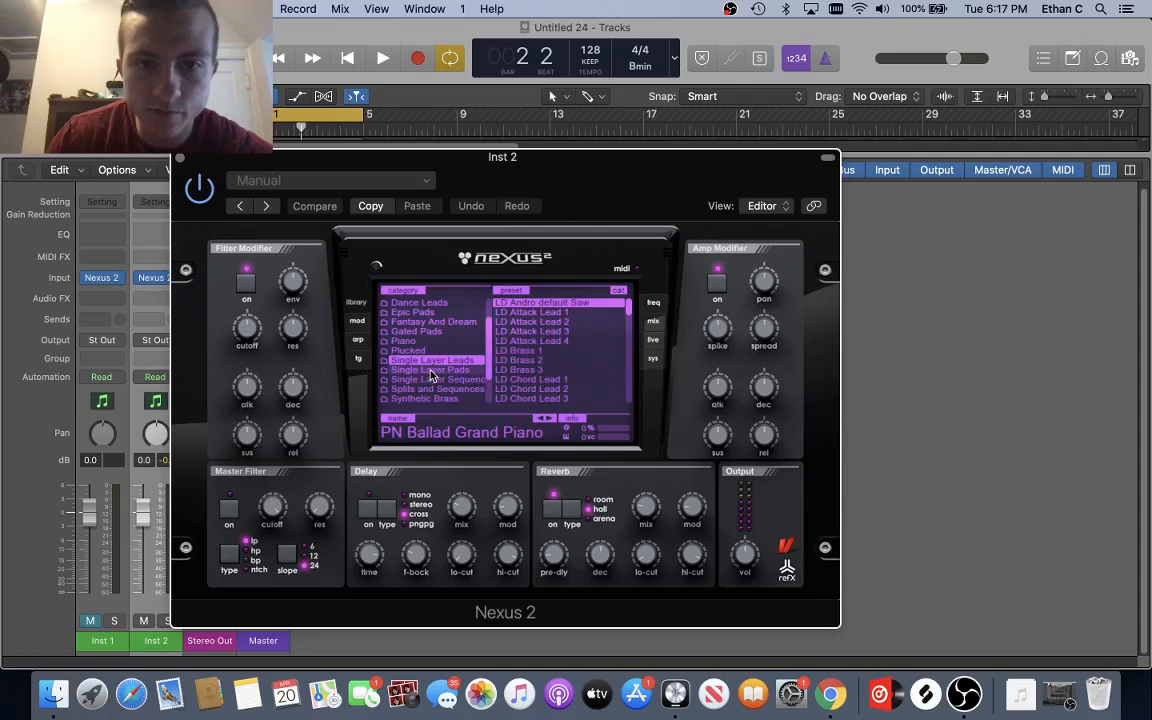
{"action": "left_click", "coordinate": [432, 370]}
{"action": "left_click", "coordinate": [545, 341]}
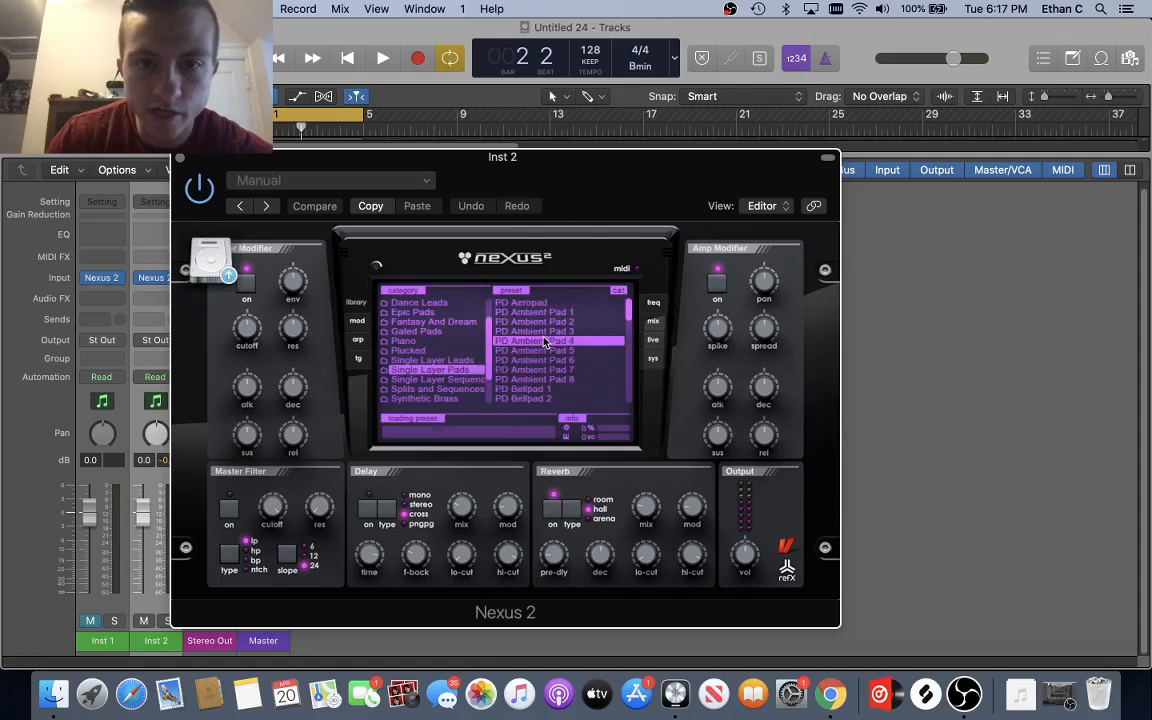
{"action": "key", "text": "space"}
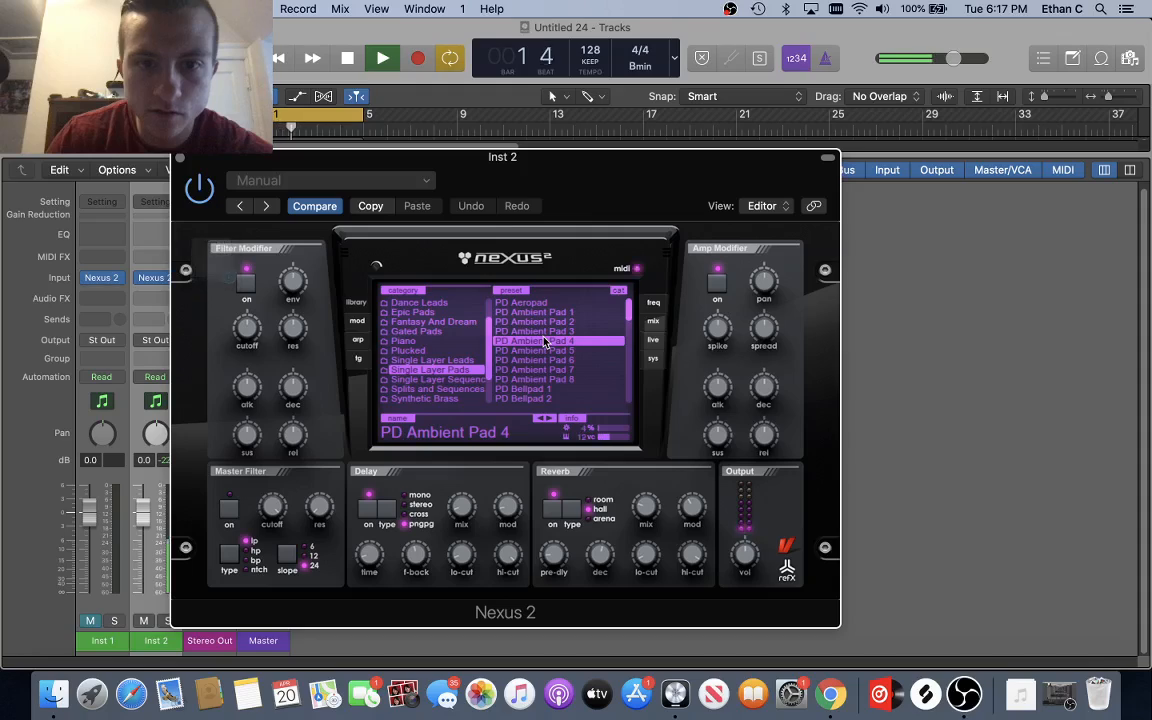
{"action": "key", "text": "space"}
{"action": "left_click", "coordinate": [180, 157]}
{"action": "key", "text": "x"}
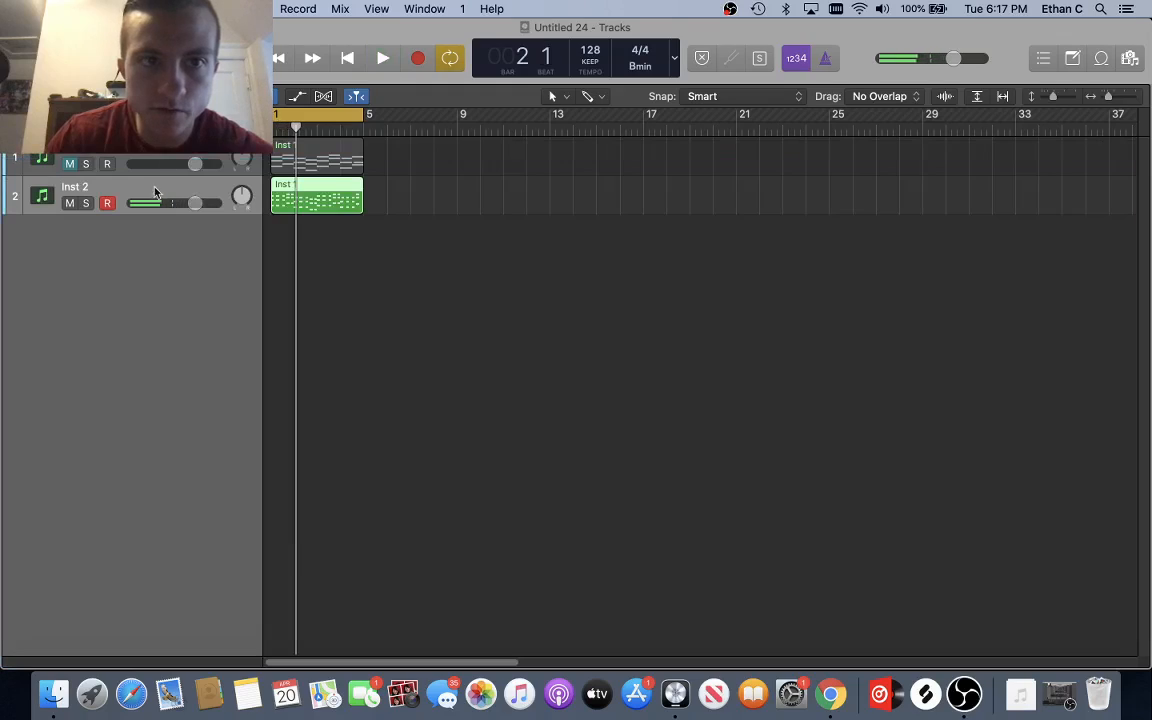
Step: Mute Inst 2, unmute Inst 1 and play back the Inst 1 chords
{"action": "left_click", "coordinate": [69, 203]}
{"action": "left_click", "coordinate": [122, 157]}
{"action": "key", "text": "x"}
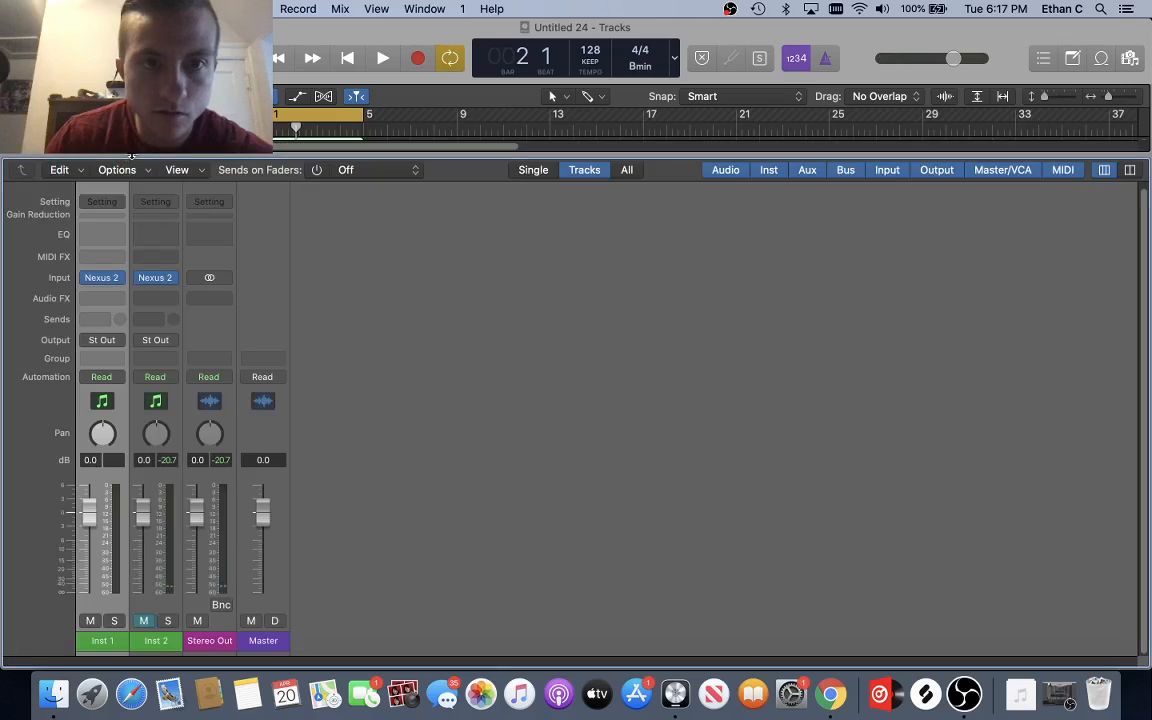
{"action": "key", "text": "space"}
Step: Audition the Plucked presets PL 80s Balladbell and PL Amberpikes on Inst 1's Nexus 2, and settle on PL Digital Xylophone
{"action": "left_click", "coordinate": [101, 277]}
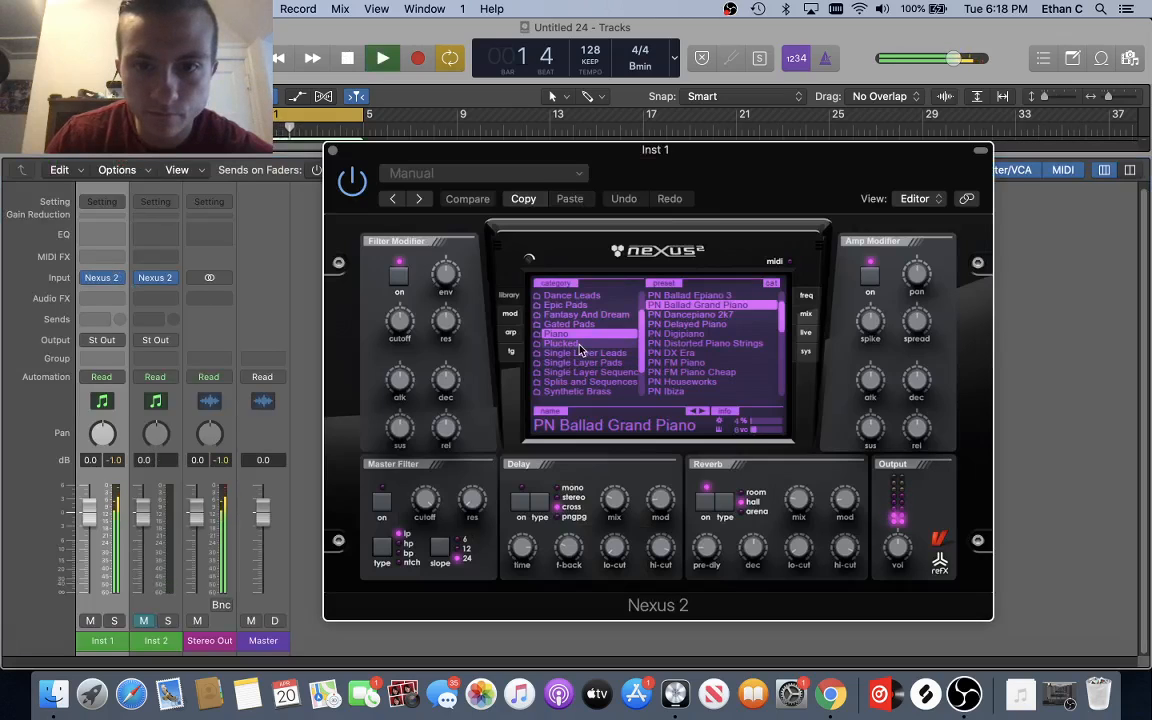
{"action": "left_click", "coordinate": [561, 343]}
{"action": "key", "text": "space"}
{"action": "left_click", "coordinate": [685, 296]}
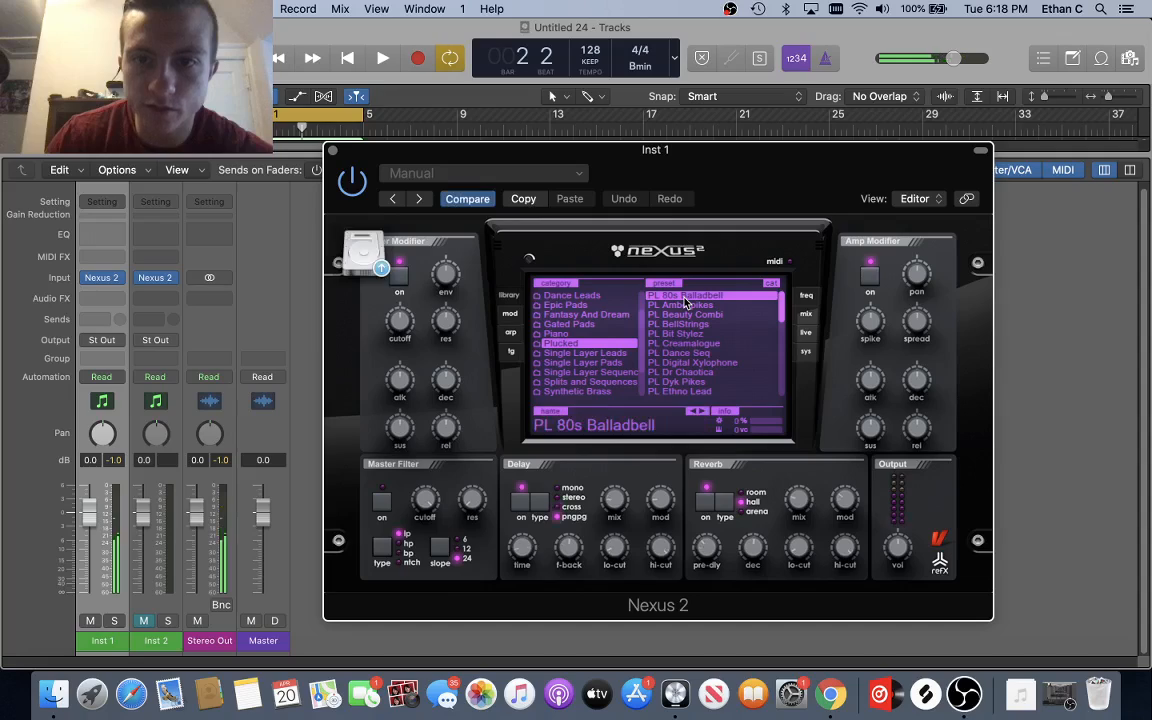
{"action": "key", "text": "space"}
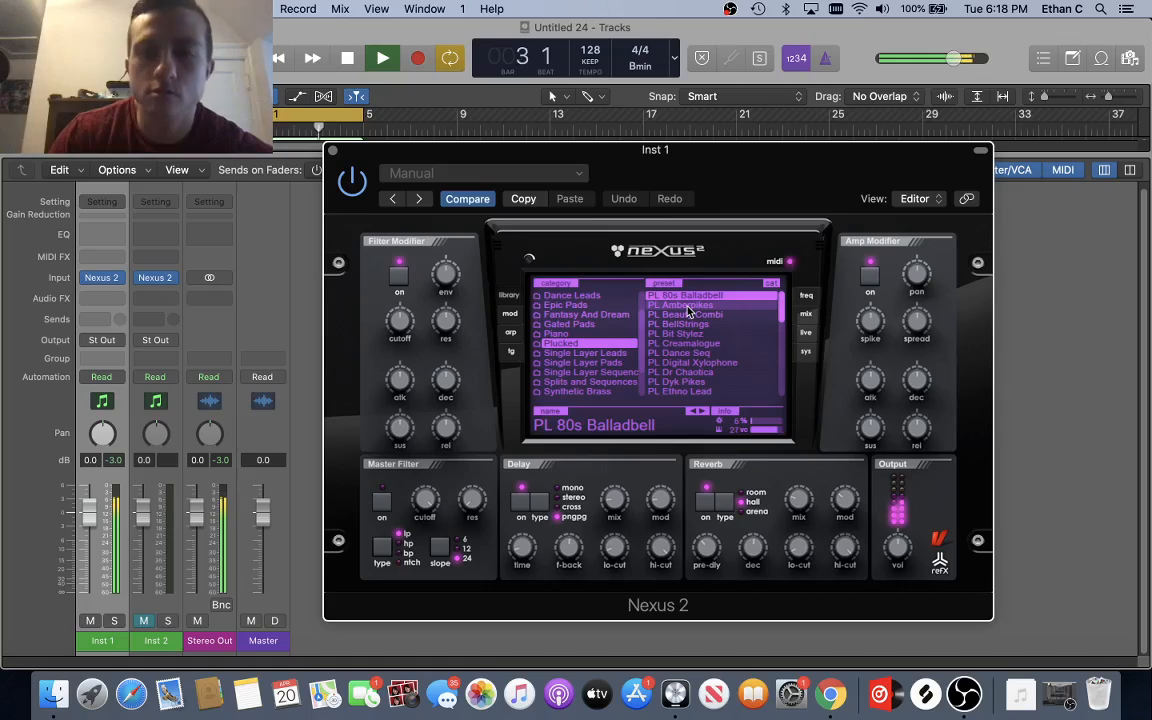
{"action": "left_click", "coordinate": [687, 306]}
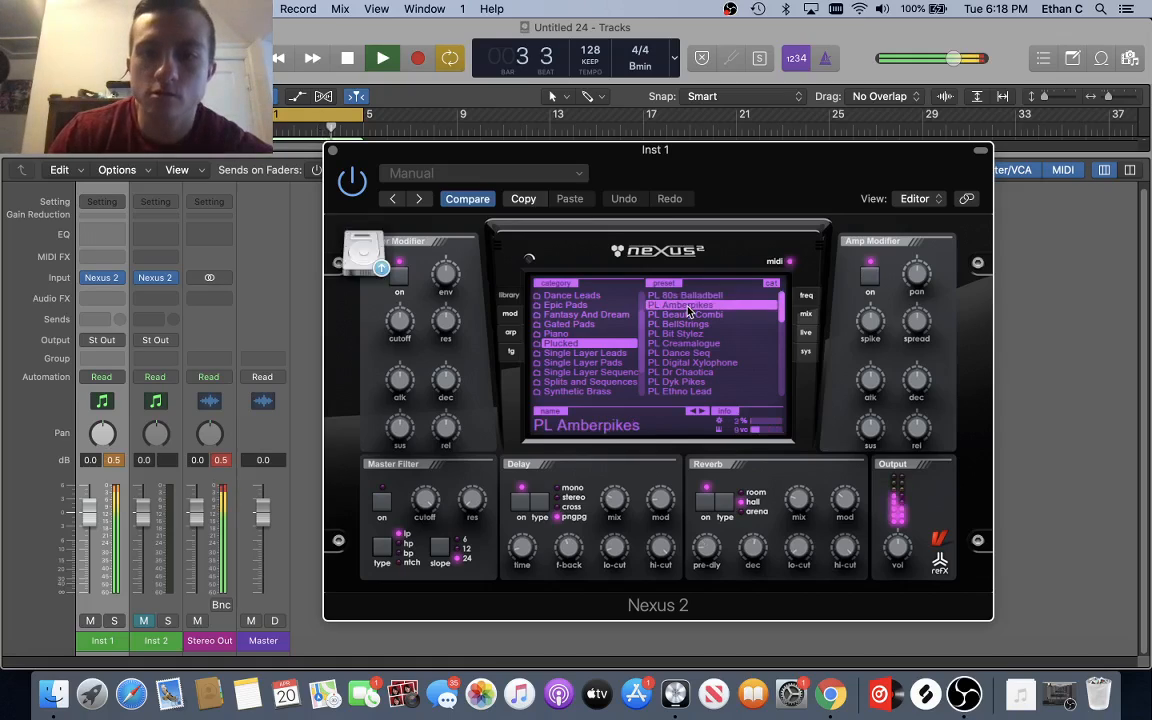
{"action": "left_click", "coordinate": [696, 364]}
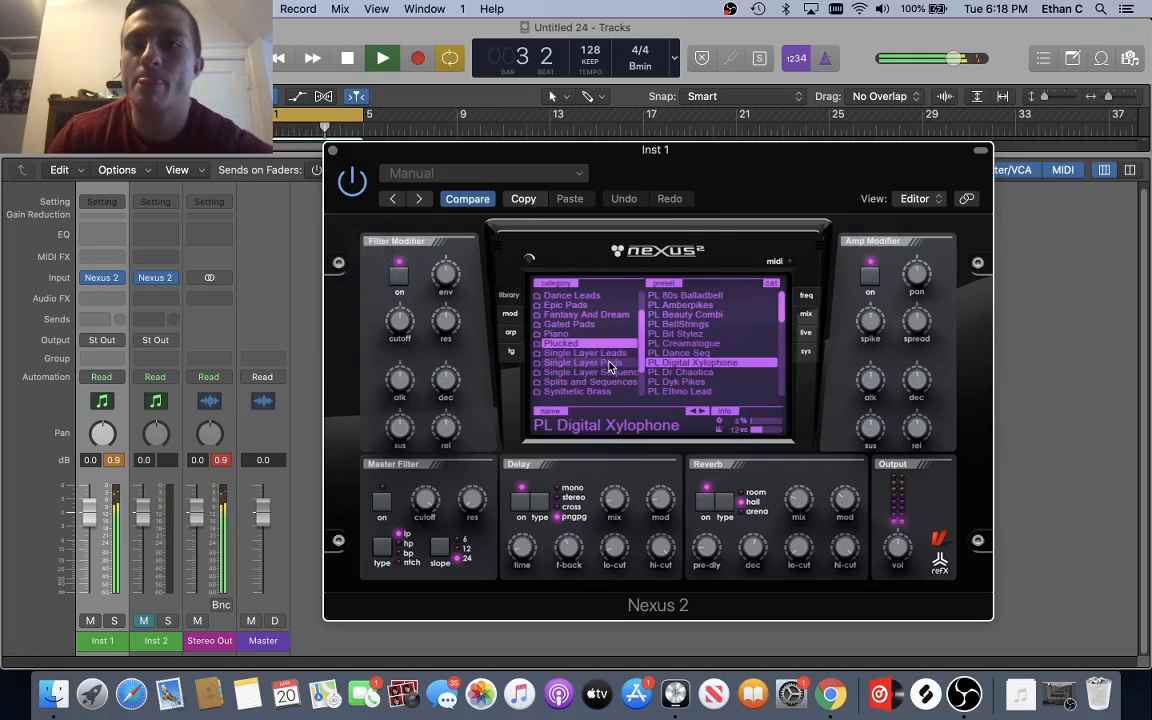
{"action": "key", "text": "space"}
{"action": "left_click", "coordinate": [333, 150]}
{"action": "key", "text": "x"}
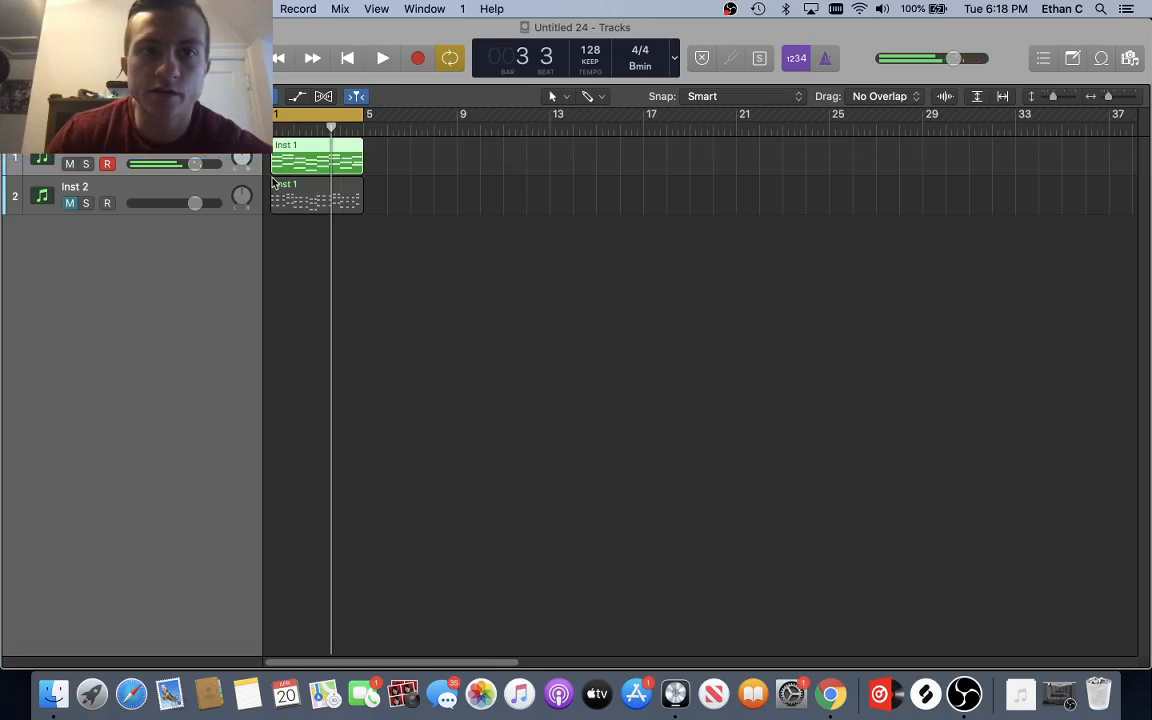
Step: Open the Inst 1 region for note editing and add a short A4 note at the start of bar 1
{"action": "double_click", "coordinate": [293, 171]}
{"action": "scroll", "coordinate": [345, 550], "scroll_direction": "up", "scroll_amount": 3}
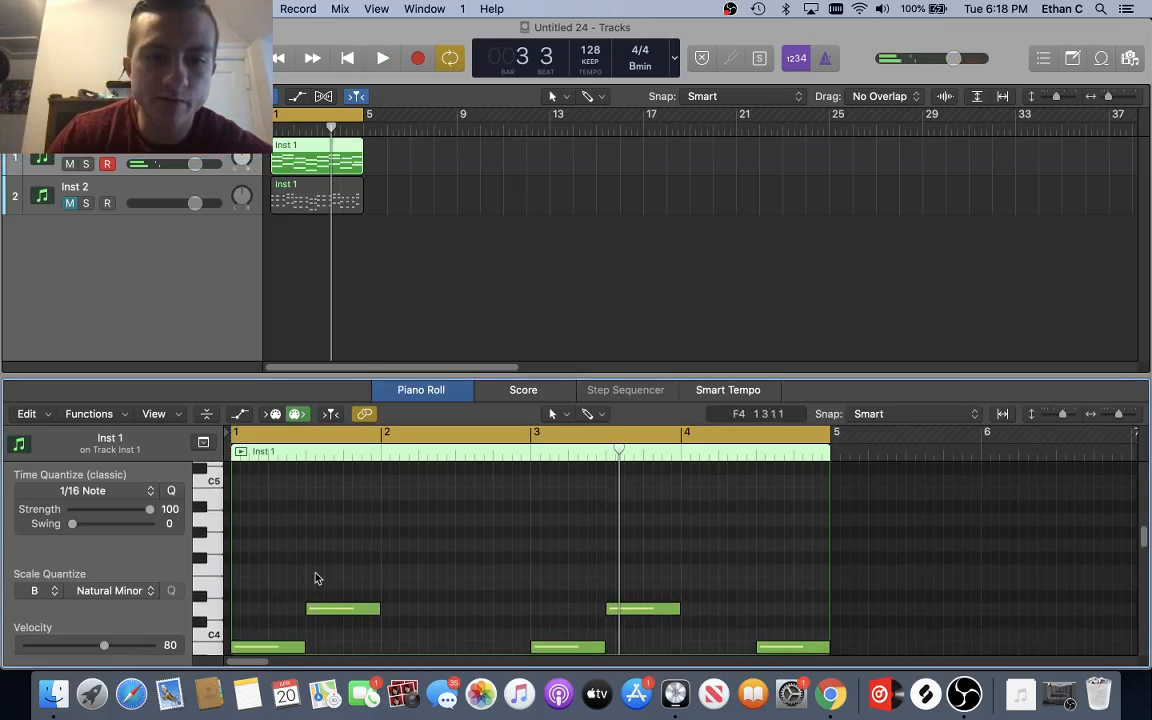
{"action": "scroll", "coordinate": [358, 579], "scroll_direction": "up", "scroll_amount": 1}
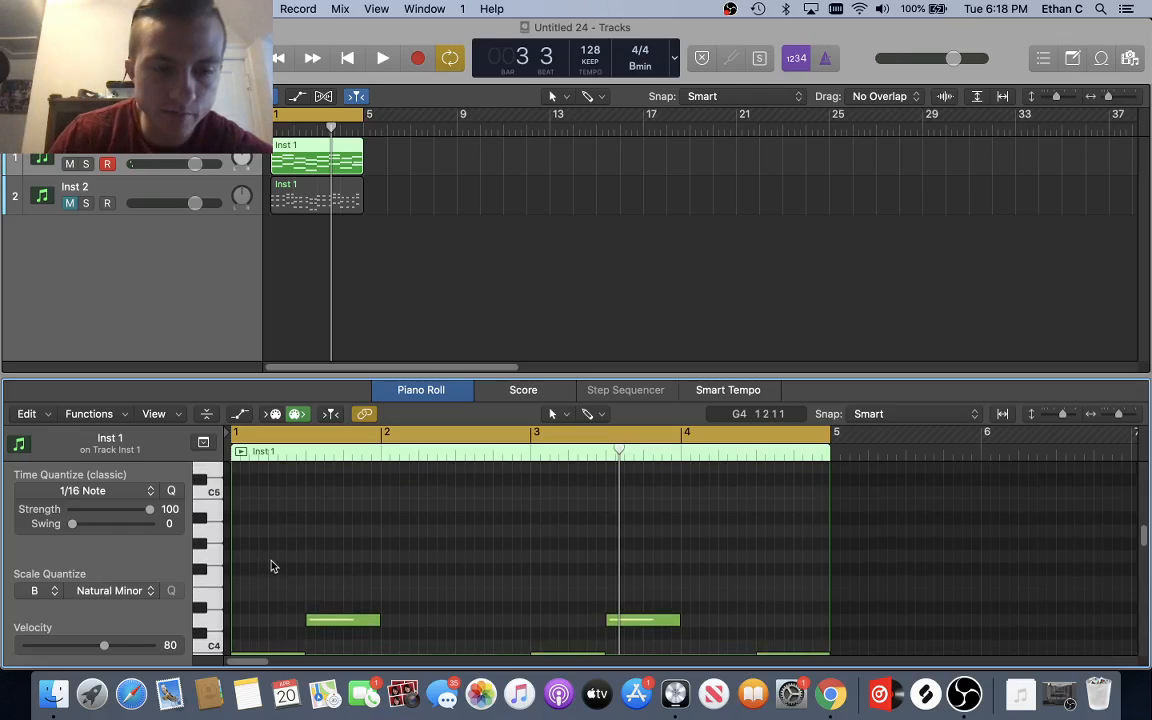
{"action": "key", "text": "super+k"}
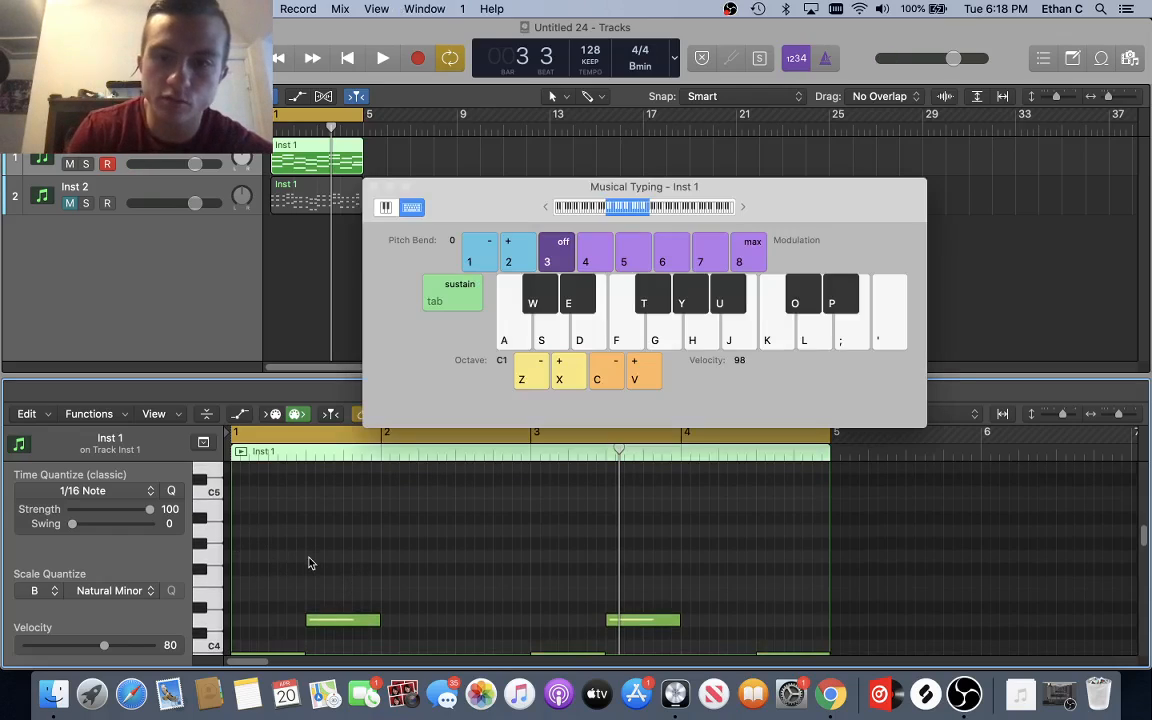
{"action": "left_click", "coordinate": [374, 186]}
{"action": "scroll", "coordinate": [293, 620], "scroll_direction": "down", "scroll_amount": 4}
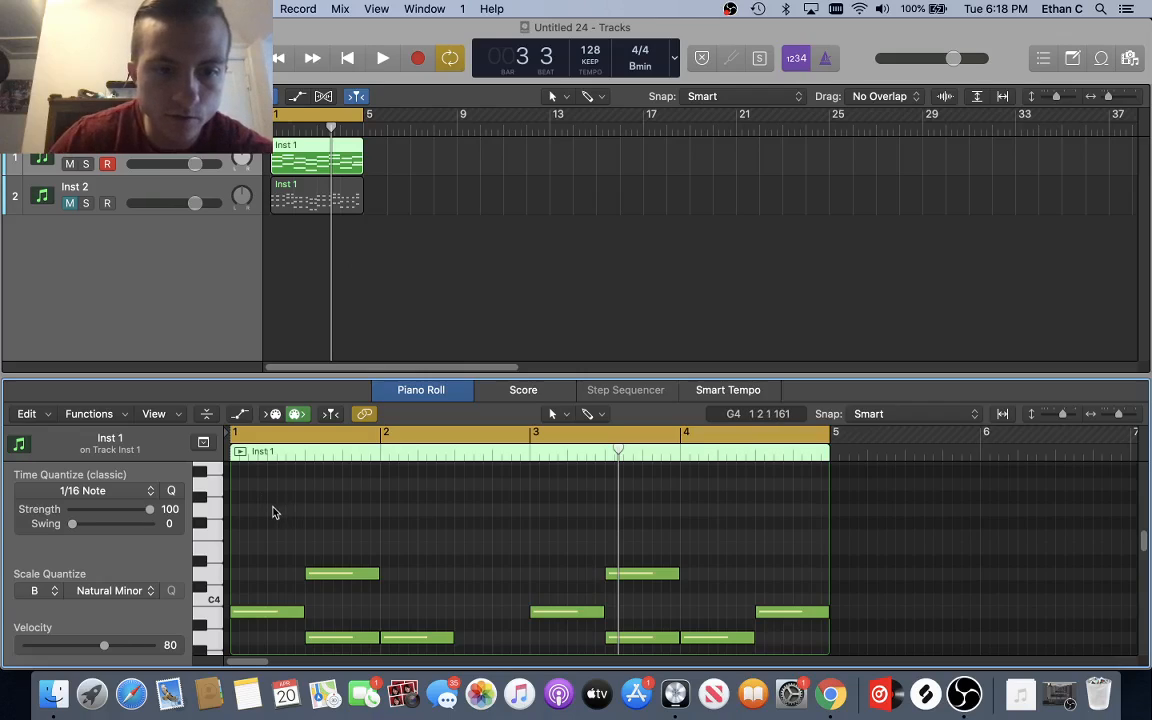
{"action": "scroll", "coordinate": [268, 535], "scroll_direction": "up", "scroll_amount": 2}
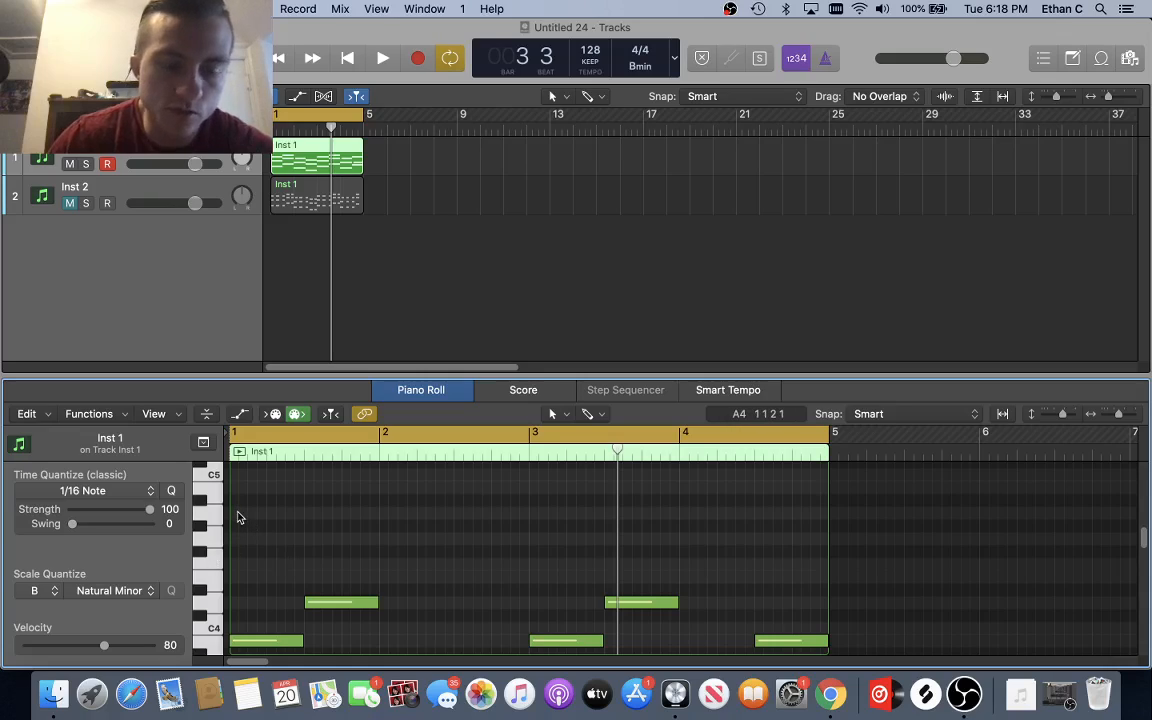
{"action": "left_click", "coordinate": [246, 515]}
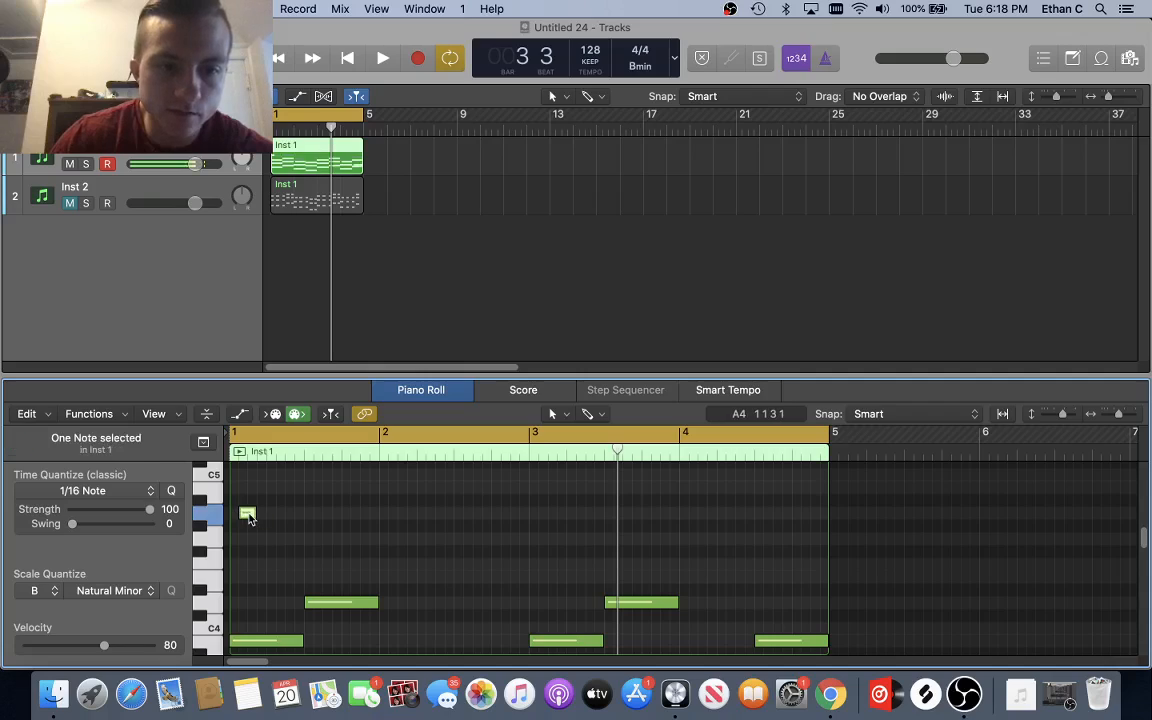
{"action": "left_click_drag", "start_coordinate": [249, 517], "coordinate": [240, 516]}
Step: Add a short G4 melody note on beat 2 of bar 1 and play back the opening
{"action": "key", "text": "space"}
{"action": "key", "text": "space"}
{"action": "key", "text": "space"}
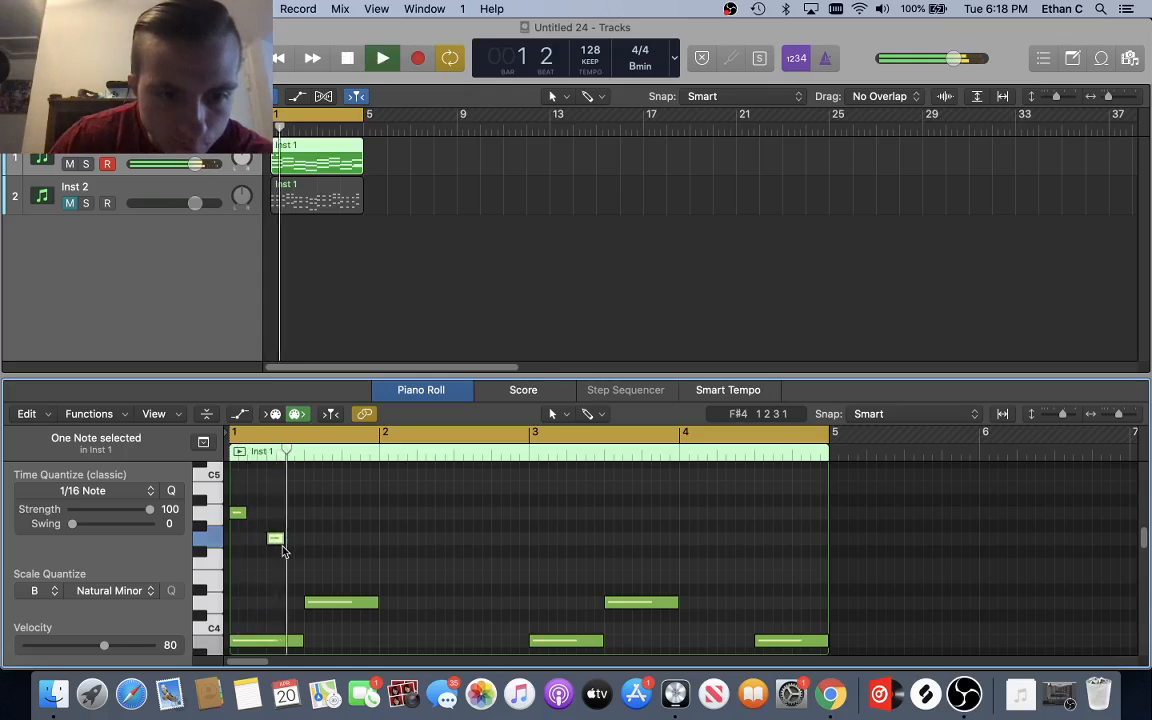
{"action": "key", "text": "space"}
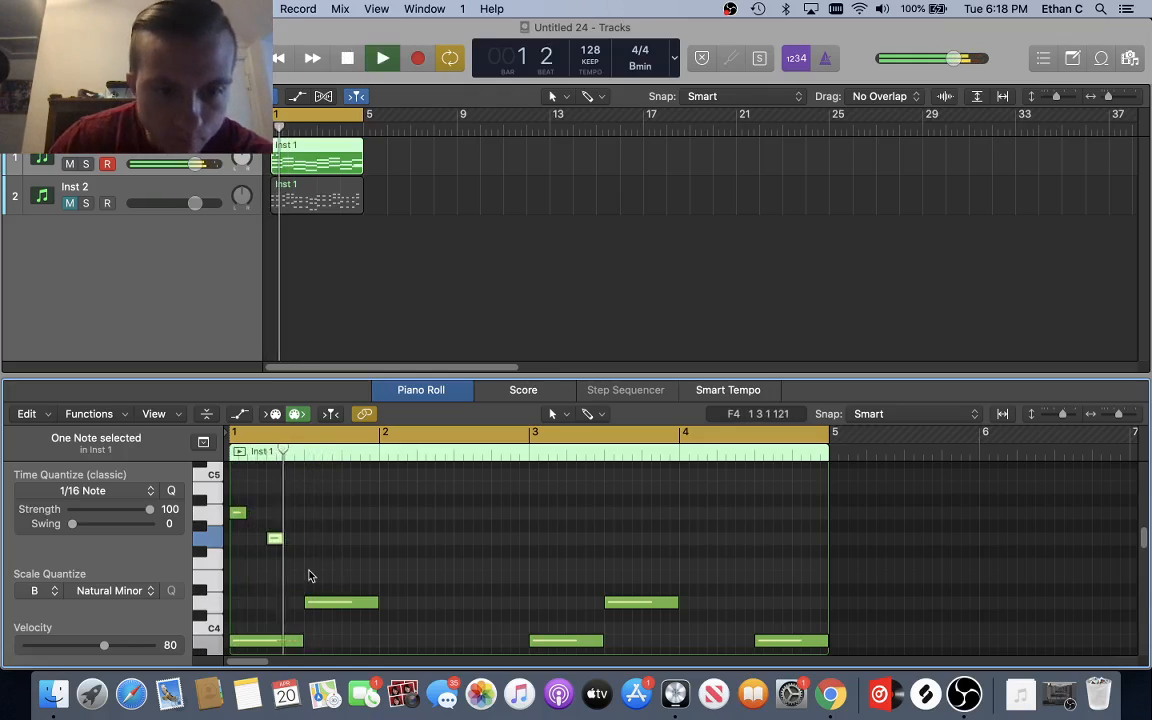
Step: Add a short F#4 melody note halfway through beat 3 of bar 1 and play back the phrase
{"action": "key", "text": "space"}
{"action": "left_click", "coordinate": [331, 565], "text": "super"}
{"action": "key", "text": "space"}
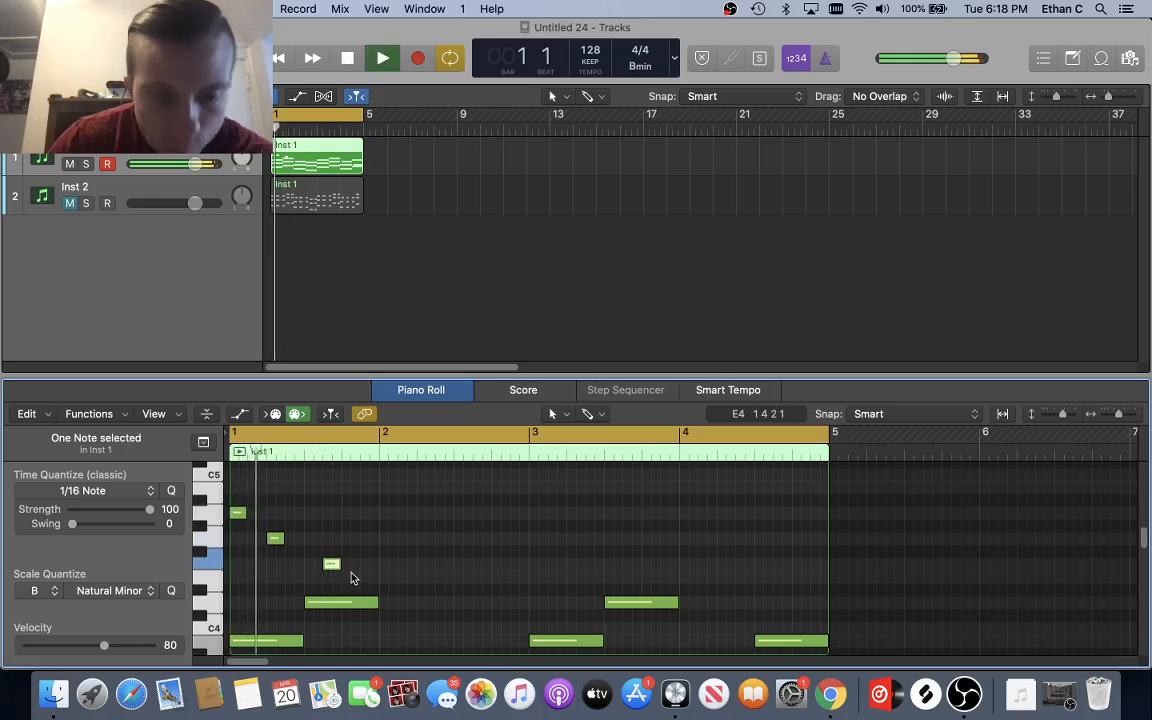
{"action": "key", "text": "alt+Up"}
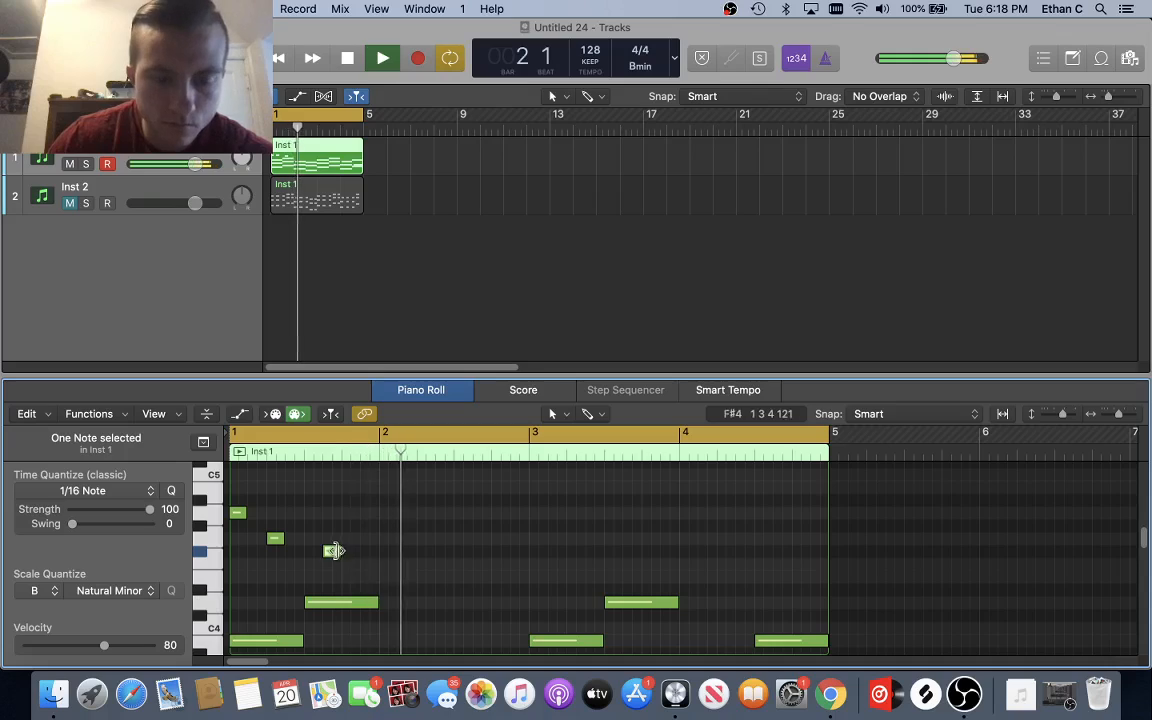
{"action": "key", "text": "space"}
{"action": "key", "text": "space"}
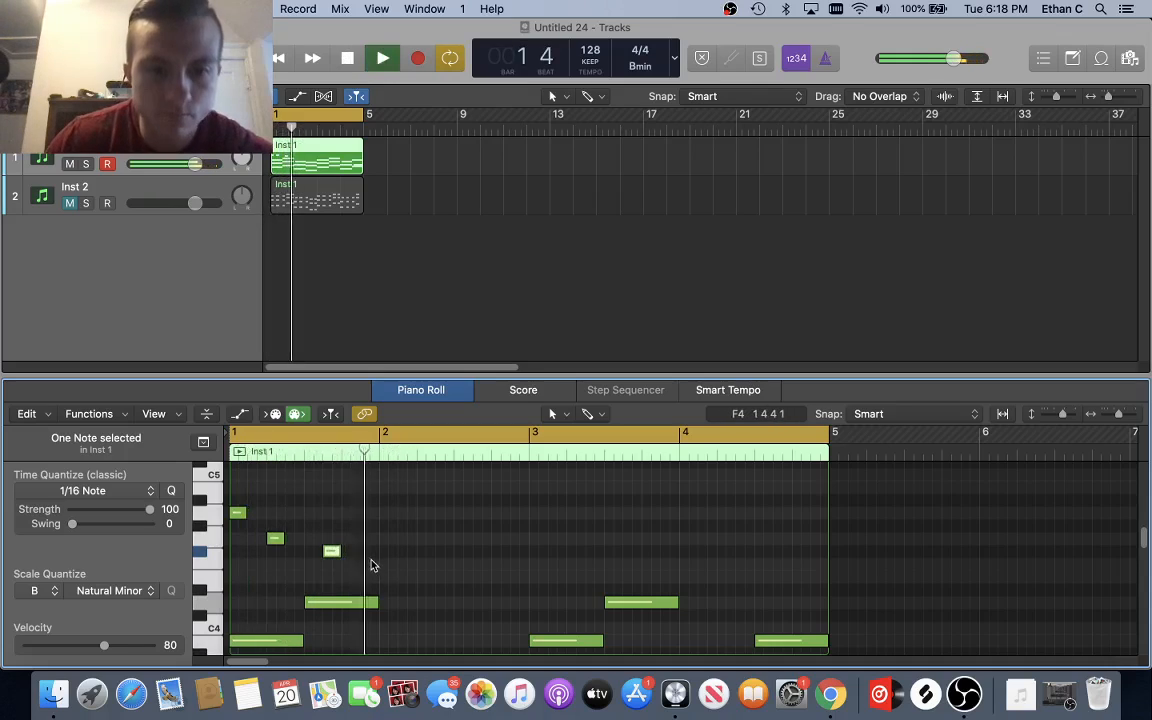
{"action": "key", "text": "space"}
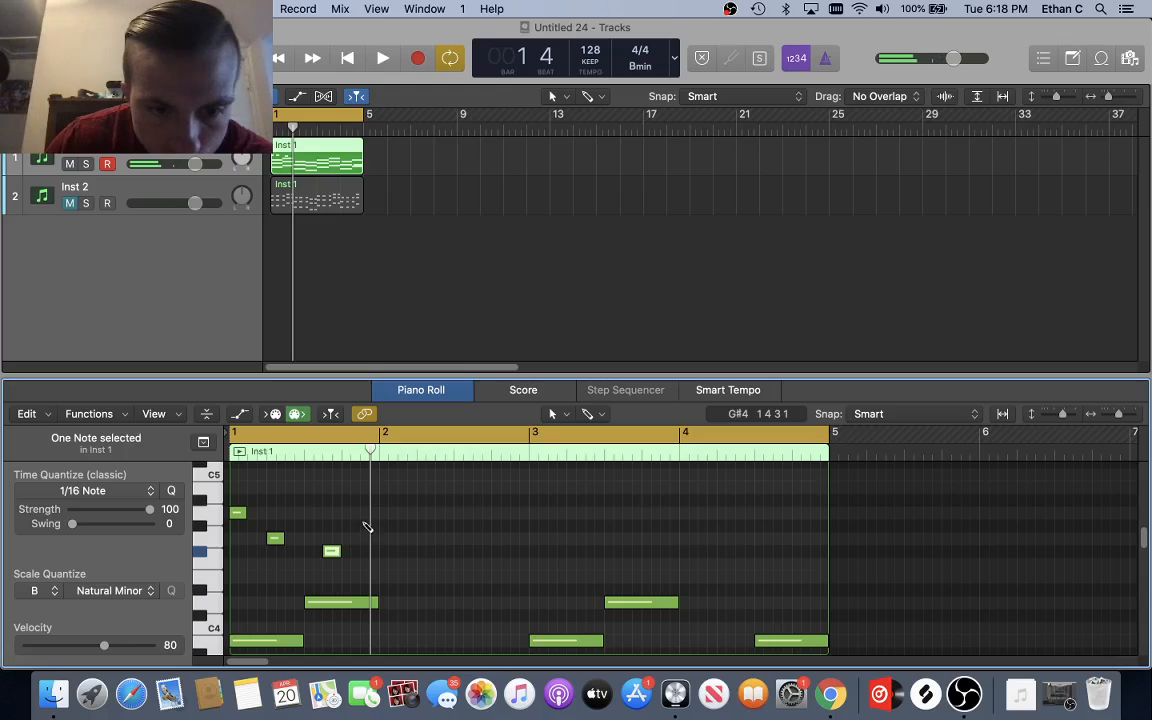
Step: Add a short A4 melody note halfway through beat 4 of bar 1 and play back the phrase
{"action": "left_click", "coordinate": [369, 513]}
{"action": "key", "text": "space"}
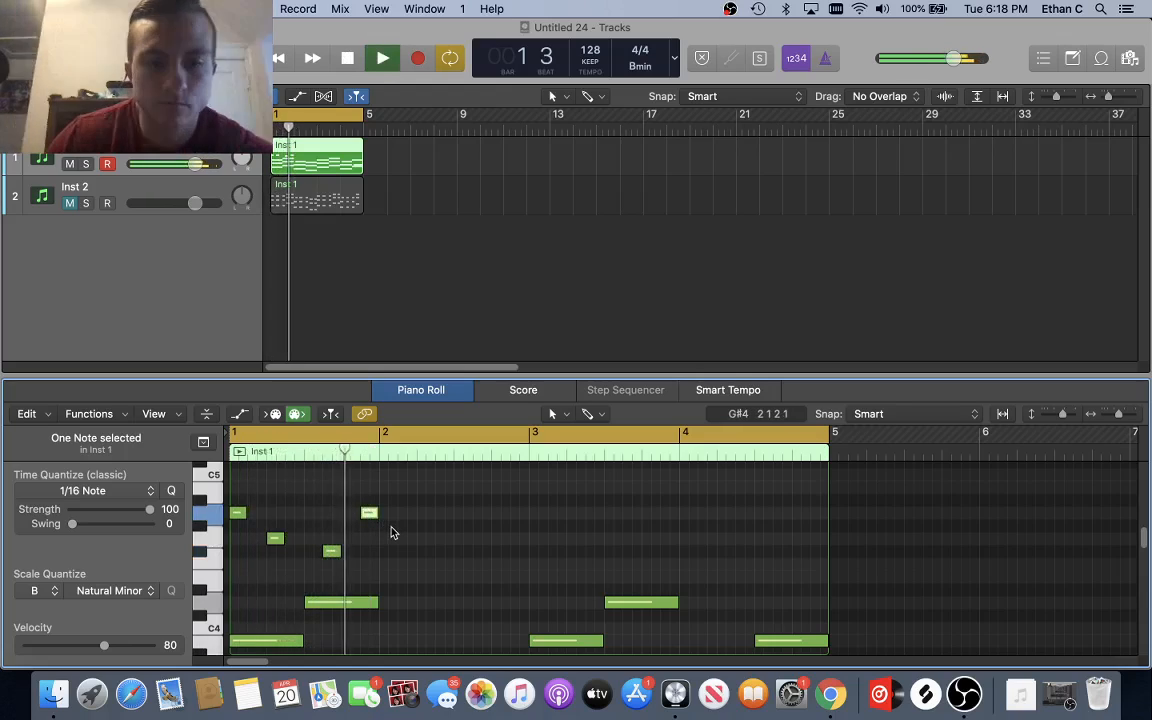
{"action": "key", "text": "space"}
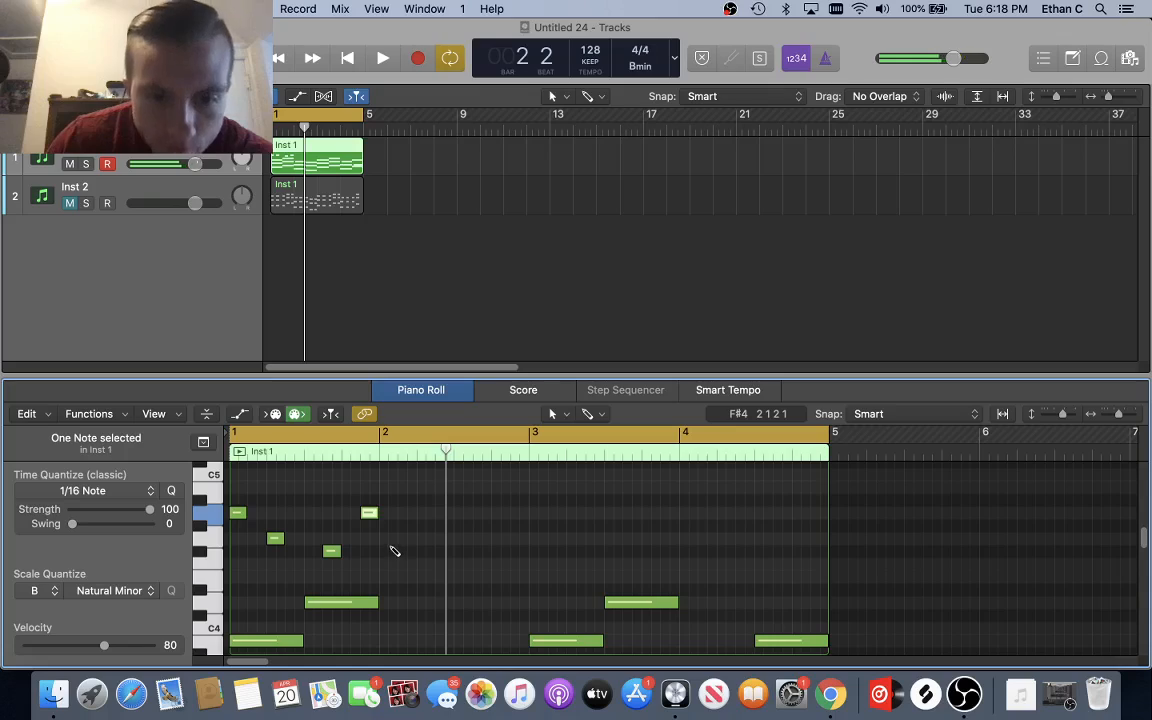
Step: Add short G4, F#4 and E4 notes on the offbeats of beats 1, 2 and 3 in bar 2, and play them back
{"action": "left_click", "coordinate": [405, 541]}
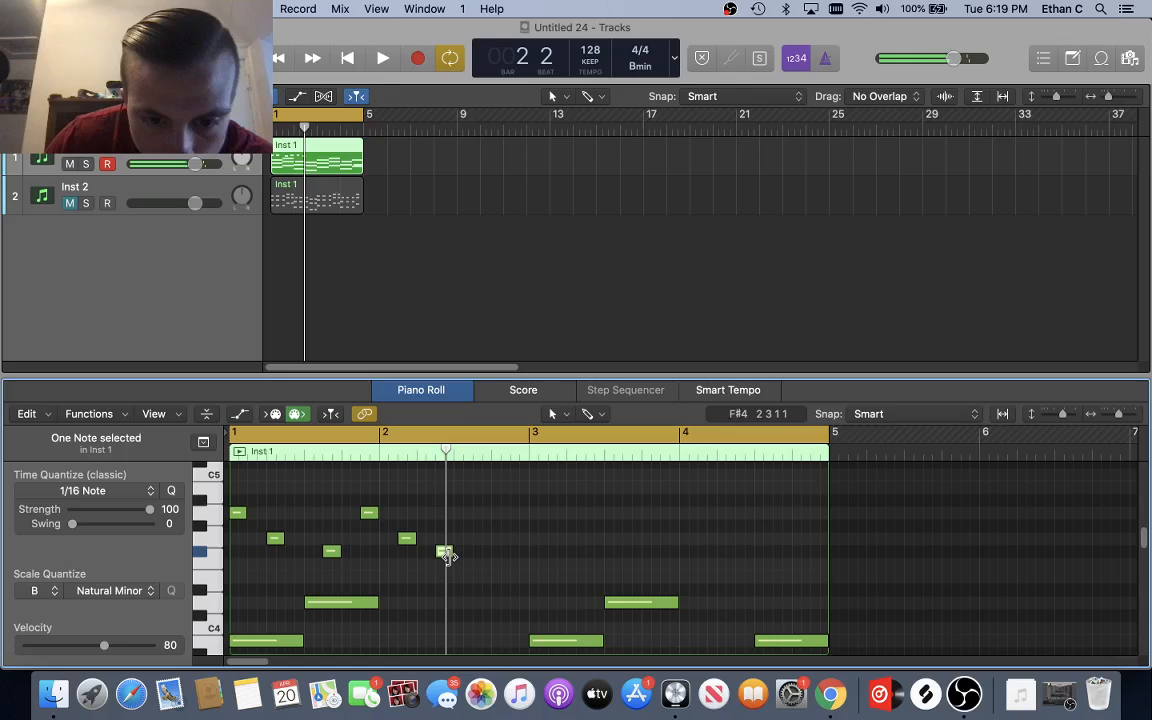
{"action": "left_click", "coordinate": [480, 578]}
{"action": "key", "text": "space"}
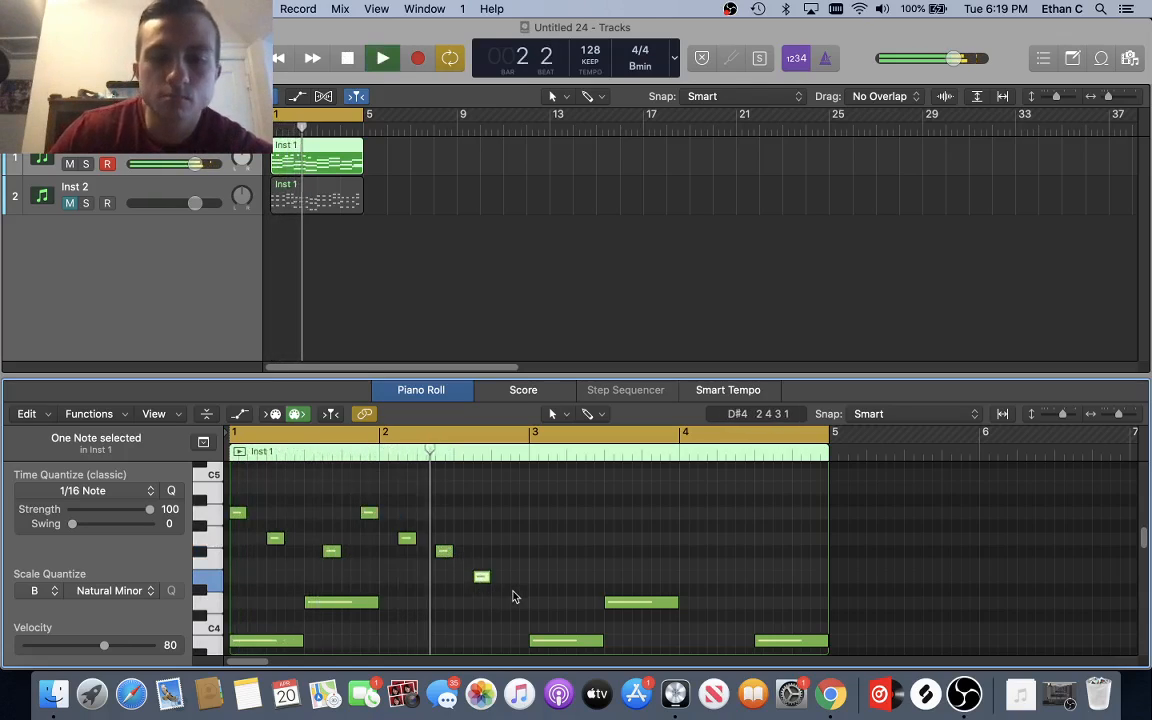
{"action": "key", "text": "space"}
Step: Repeat the seven short melody notes from bars 1–2 into bars 3–4, and raise the final copied note to G4, checking by playback
{"action": "left_click_drag", "start_coordinate": [239, 496], "coordinate": [520, 584]}
{"action": "key", "text": "super+r"}
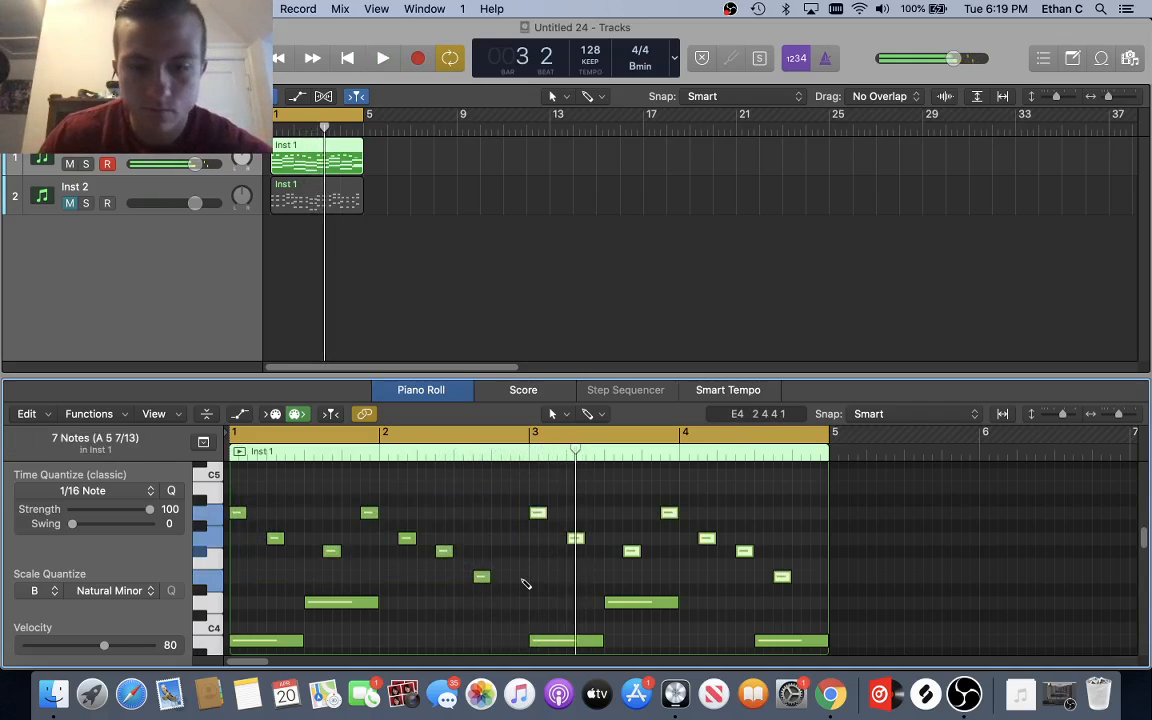
{"action": "left_click", "coordinate": [652, 561]}
{"action": "left_click_drag", "start_coordinate": [781, 580], "coordinate": [782, 546]}
{"action": "key", "text": "space"}
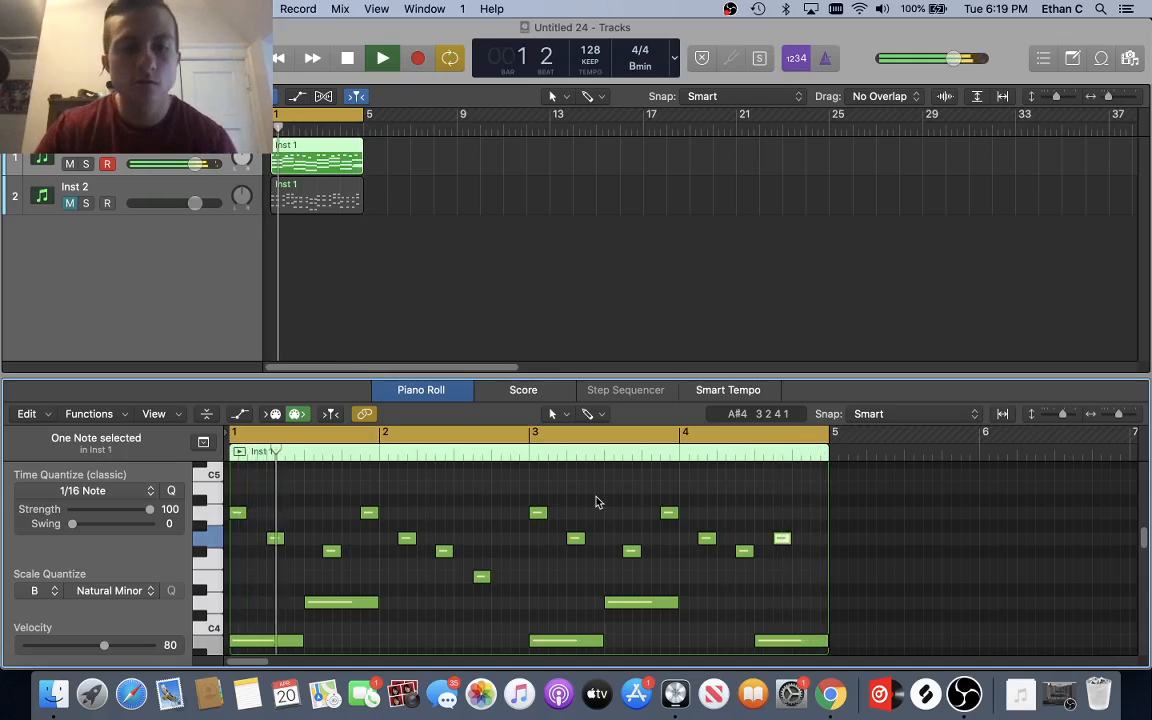
{"action": "key", "text": "space"}
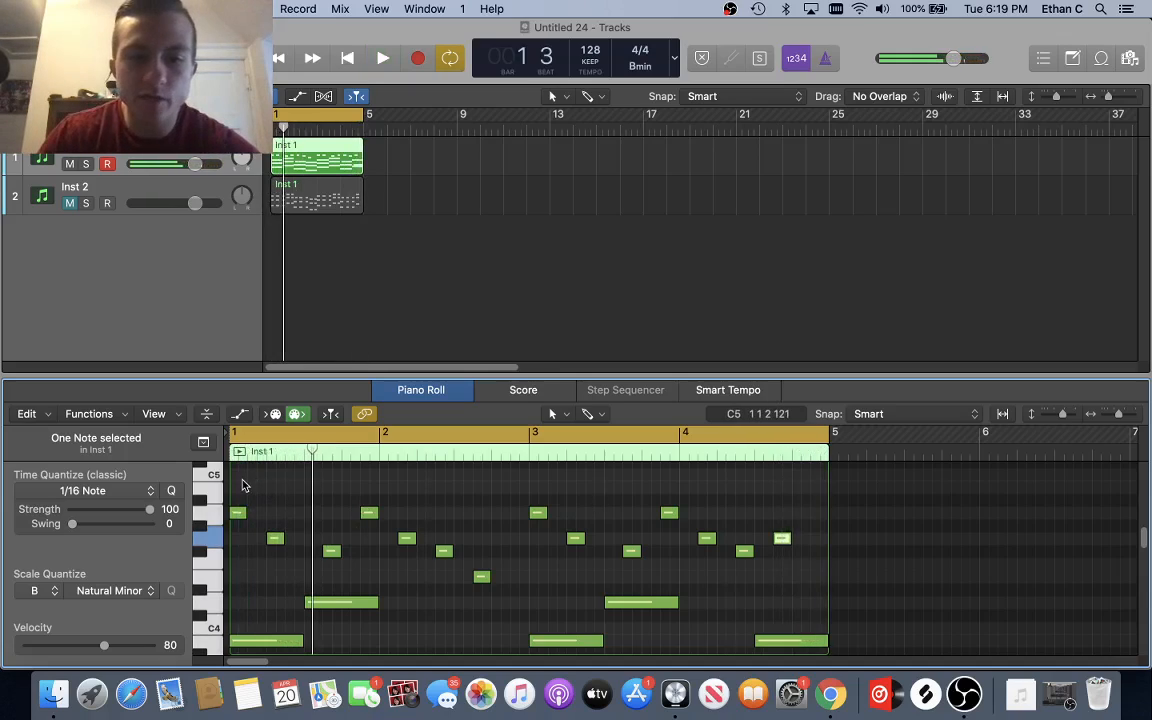
Step: Look over the melody and the chord notes beneath it across the whole Inst 1 region, and close the note editor
{"action": "scroll", "coordinate": [596, 557], "scroll_direction": "down", "scroll_amount": 3}
{"action": "scroll", "coordinate": [470, 518], "scroll_direction": "up", "scroll_amount": 3}
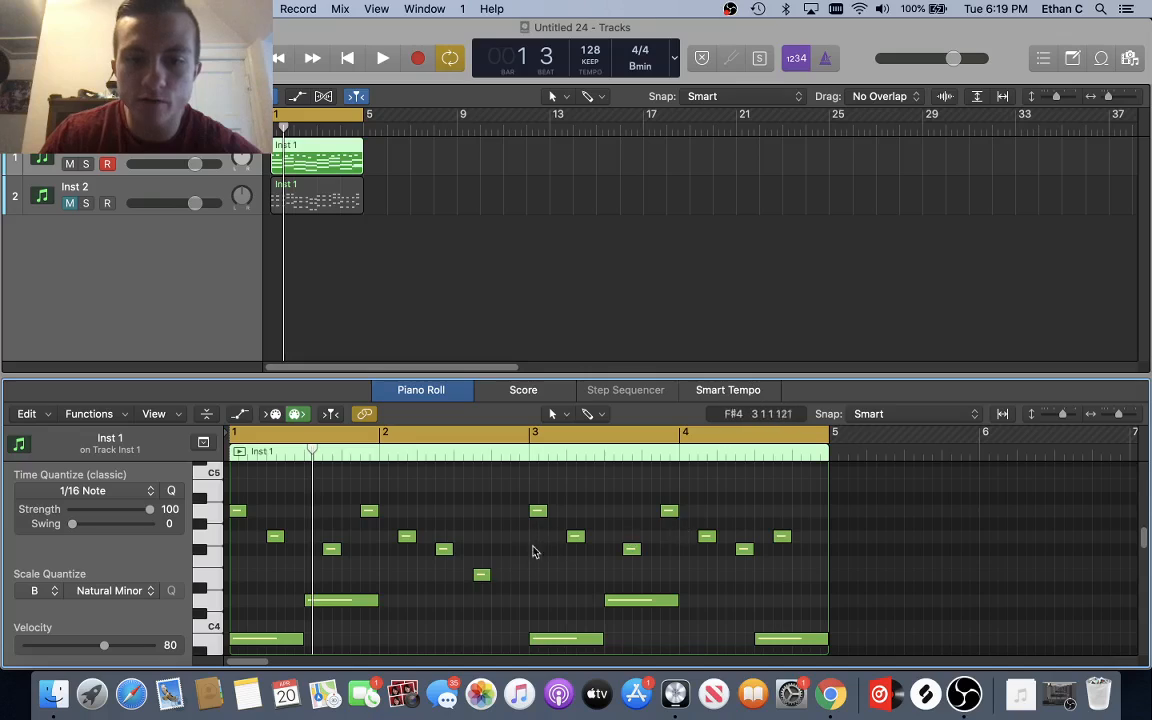
{"action": "scroll", "coordinate": [453, 583], "scroll_direction": "down", "scroll_amount": 1}
{"action": "scroll", "coordinate": [458, 581], "scroll_direction": "up", "scroll_amount": 2}
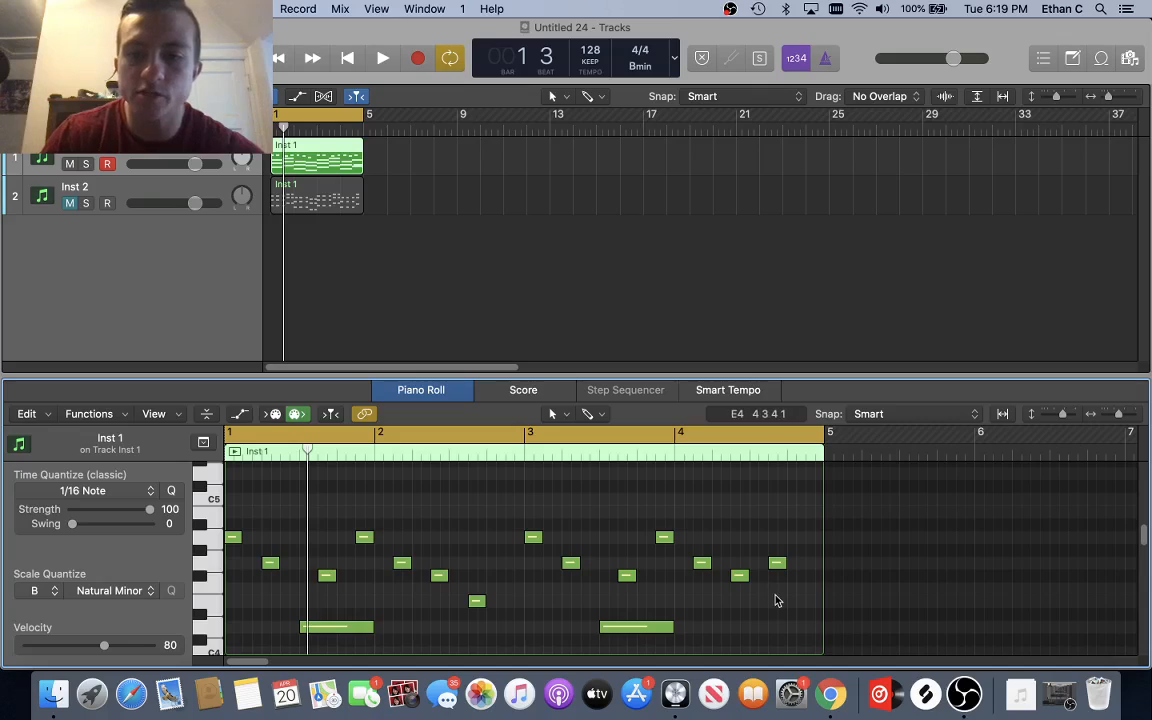
{"action": "scroll", "coordinate": [778, 600], "scroll_direction": "down", "scroll_amount": 1}
{"action": "scroll", "coordinate": [778, 600], "scroll_direction": "down", "scroll_amount": 5}
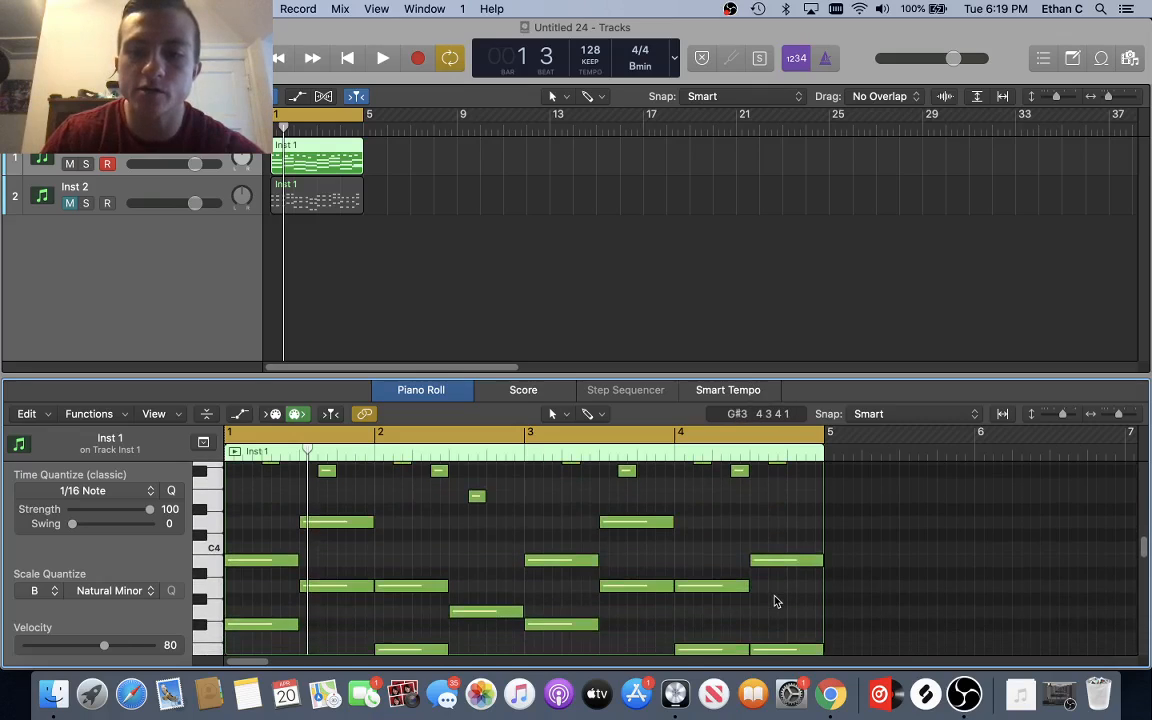
{"action": "scroll", "coordinate": [485, 524], "scroll_direction": "up", "scroll_amount": 20}
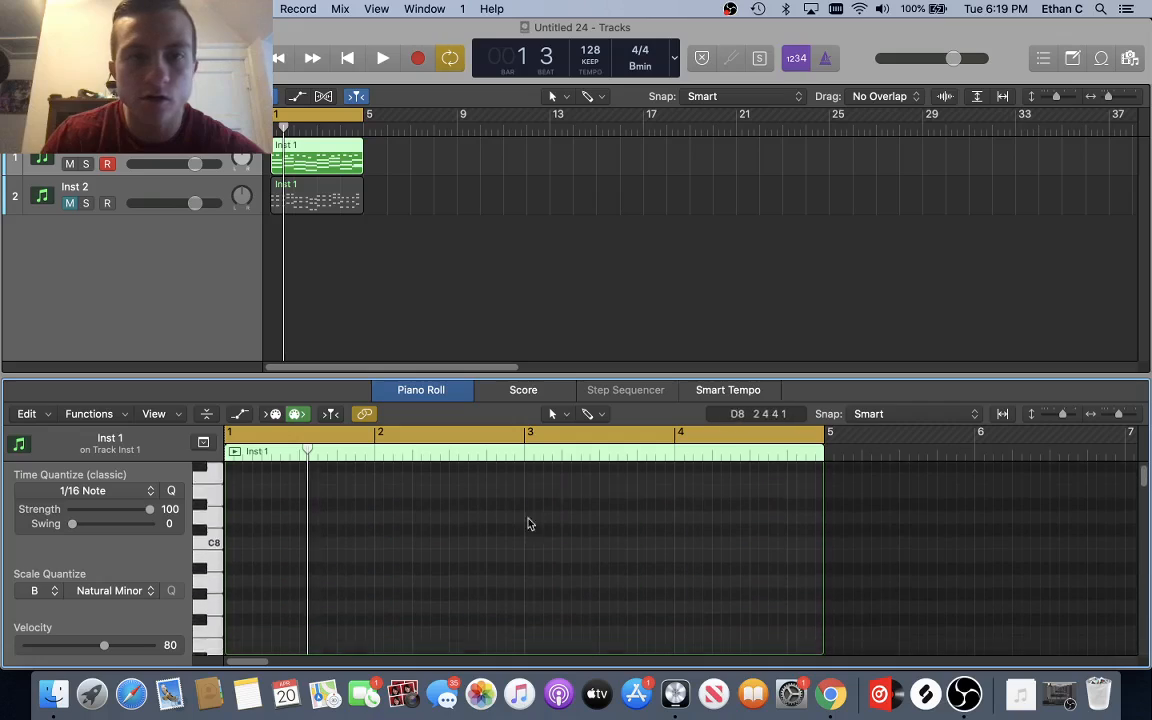
{"action": "key", "text": "e"}
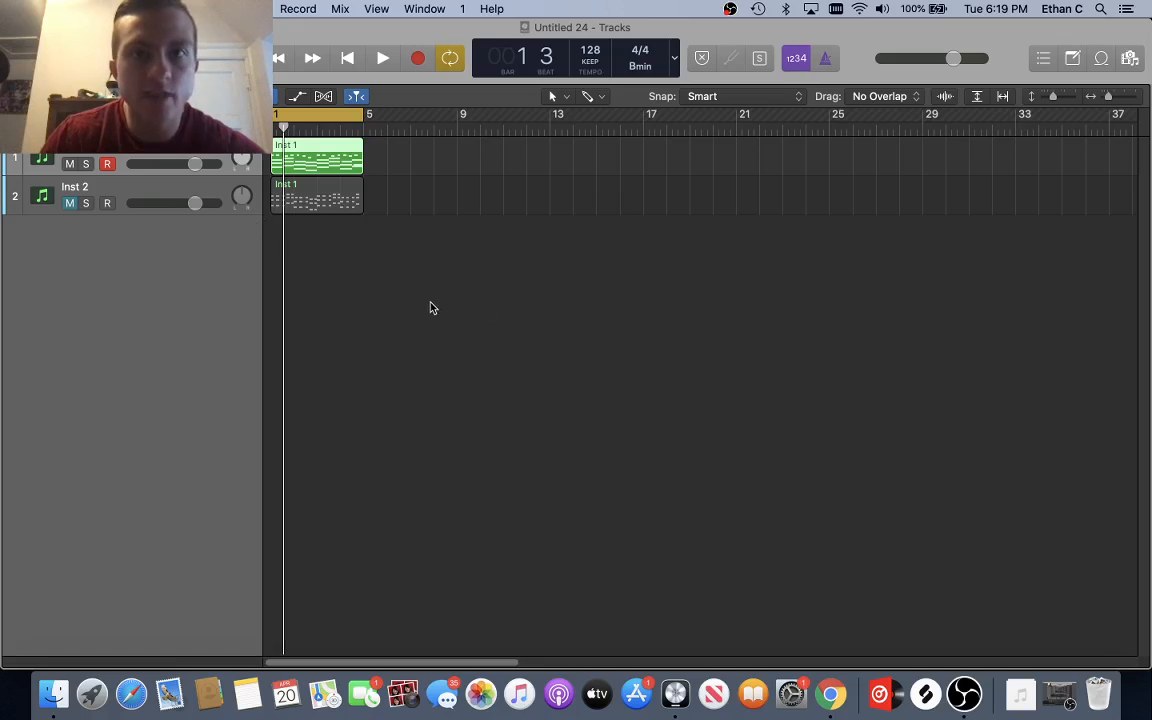